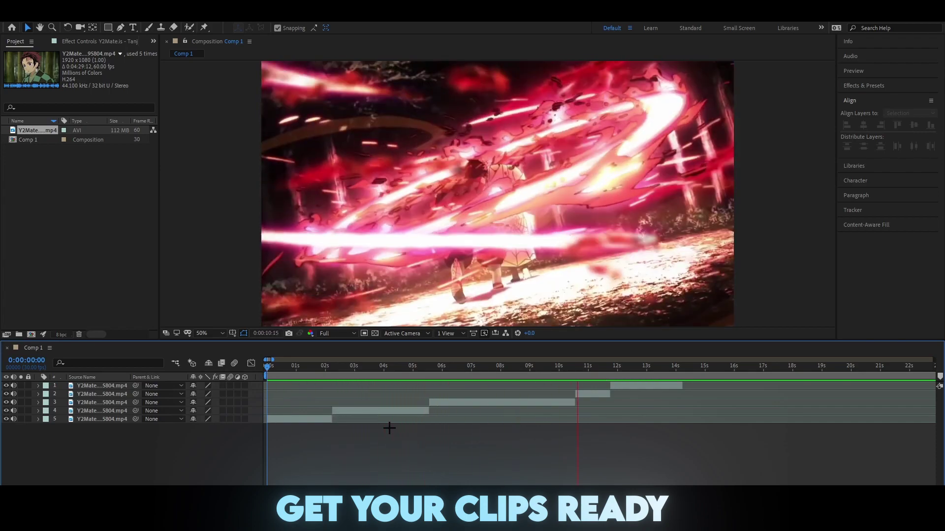
Stop the preview at 0:00:00:00 with the timeline ruler zoomed to frame level
{"action": "left_click_drag", "start_coordinate": [266, 369], "coordinate": [267, 369]}
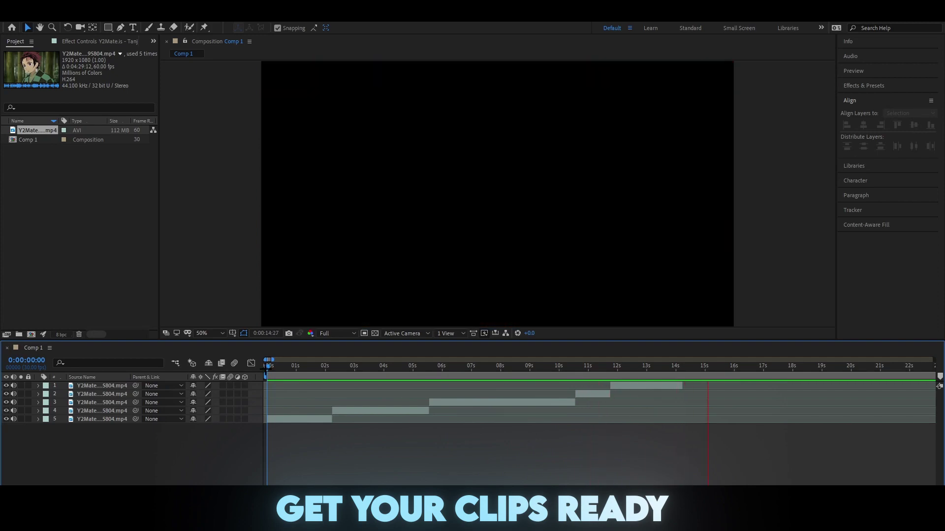
{"action": "key", "text": "equal"}
{"action": "key", "text": "equal"}
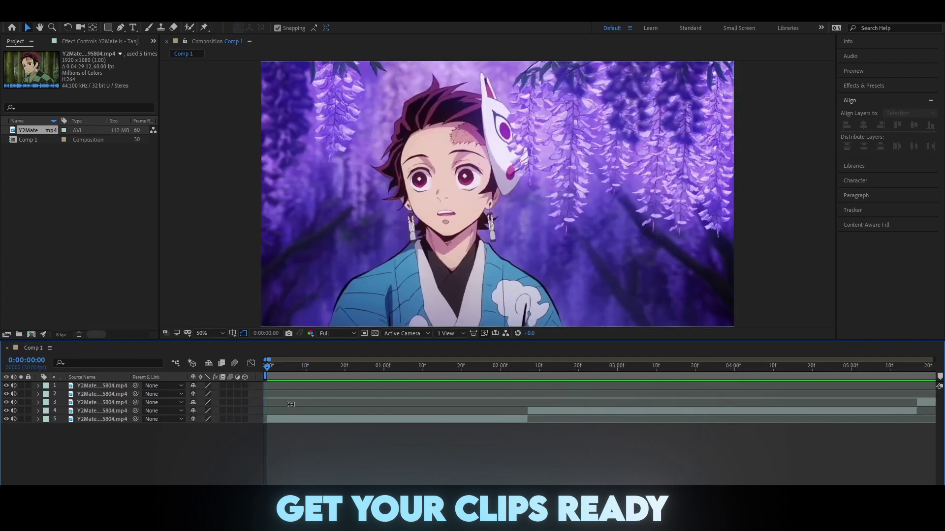
Apply Mojo II to layer 5 with Bleach It -25 and Blue Squeeze 7%
{"action": "left_click", "coordinate": [864, 86]}
{"action": "left_click", "coordinate": [876, 98]}
{"action": "type", "text": "m"}
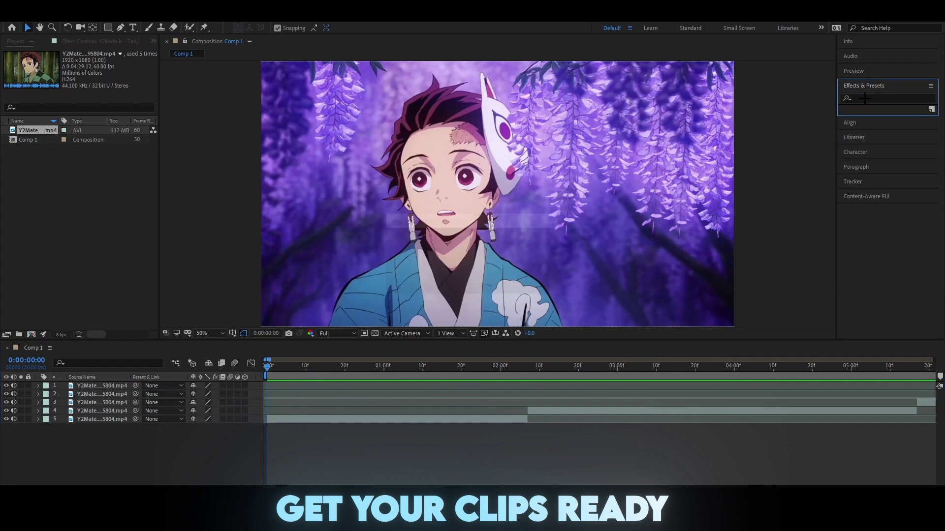
{"action": "type", "text": "ojo"}
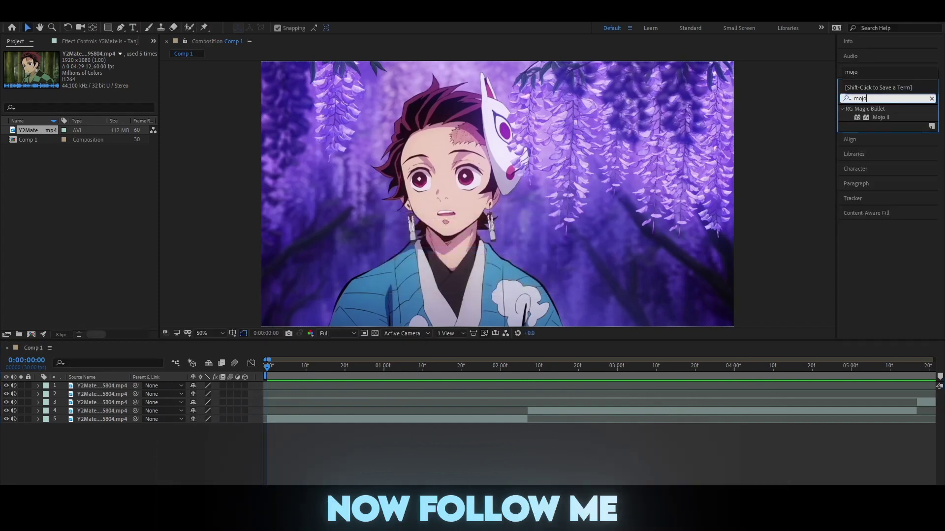
{"action": "left_click_drag", "start_coordinate": [879, 117], "coordinate": [395, 419]}
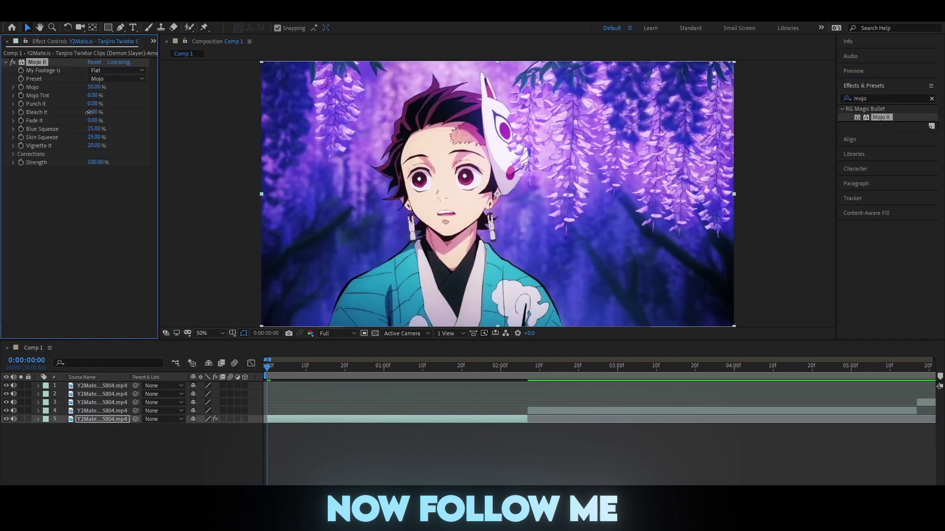
{"action": "left_click", "coordinate": [93, 112]}
{"action": "type", "text": "-25"}
{"action": "key", "text": "Return"}
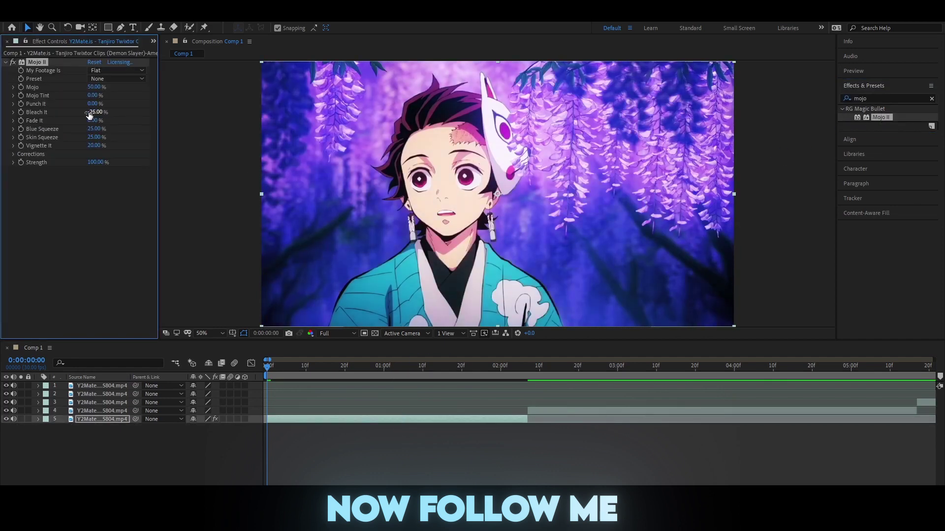
{"action": "left_click", "coordinate": [94, 129]}
{"action": "type", "text": "7"}
{"action": "key", "text": "Return"}
Add Magic Bullet Looks to layer 5 and open its editor
{"action": "left_click", "coordinate": [879, 99]}
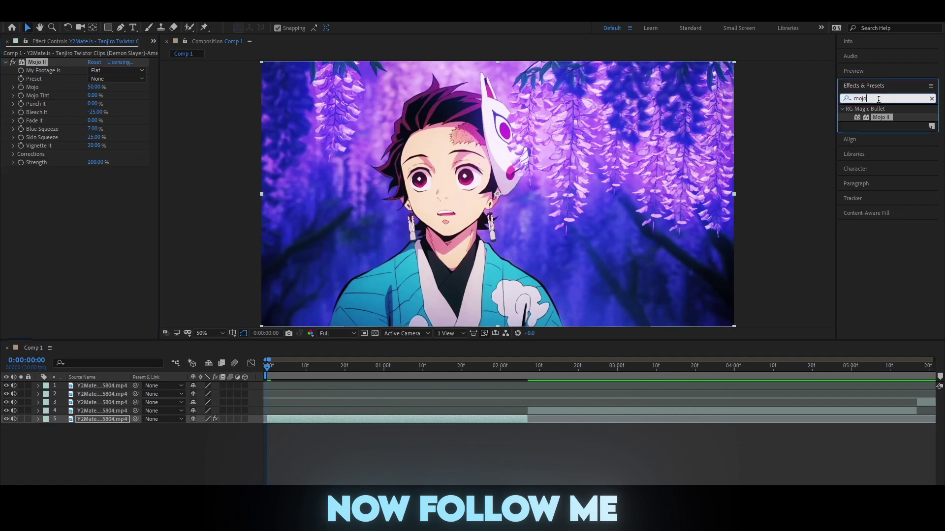
{"action": "key", "text": "BackSpace"}
{"action": "key", "text": "BackSpace"}
{"action": "key", "text": "BackSpace"}
{"action": "type", "text": "lop"}
{"action": "key", "text": "BackSpace"}
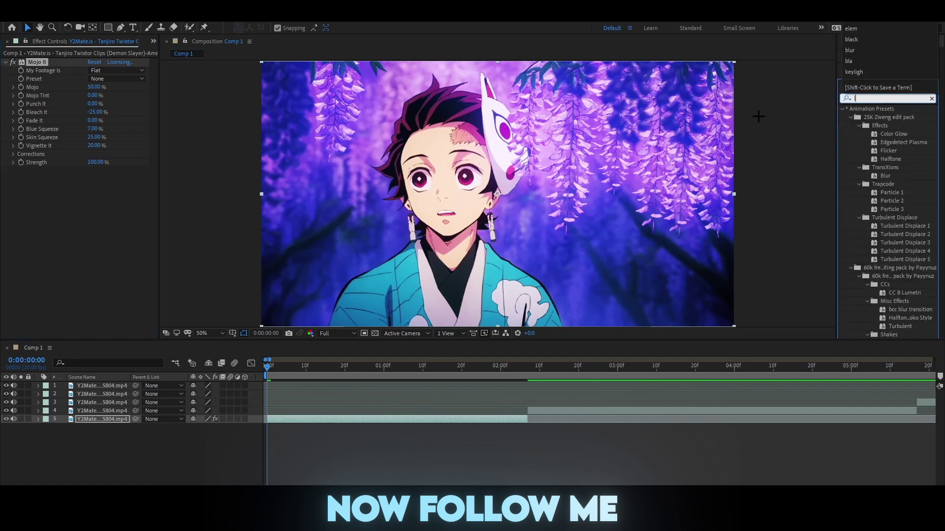
{"action": "type", "text": "oks"}
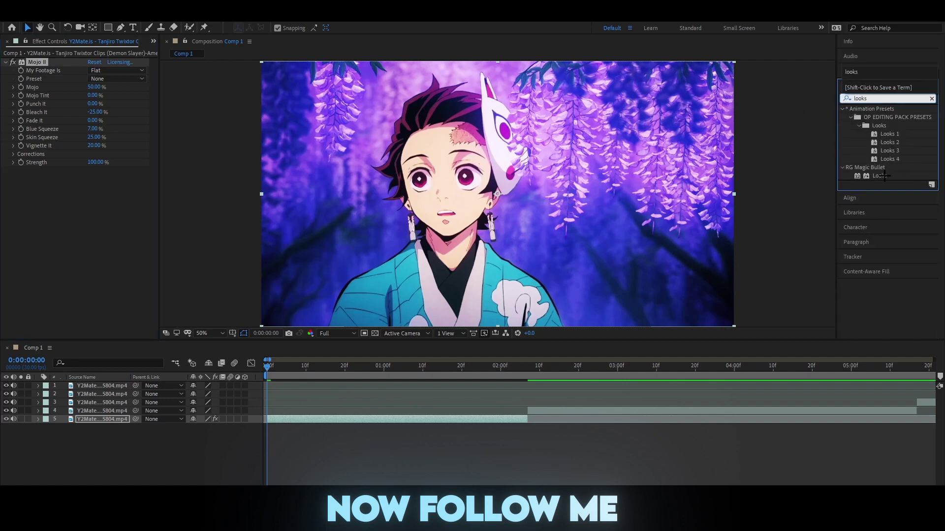
{"action": "double_click", "coordinate": [879, 176]}
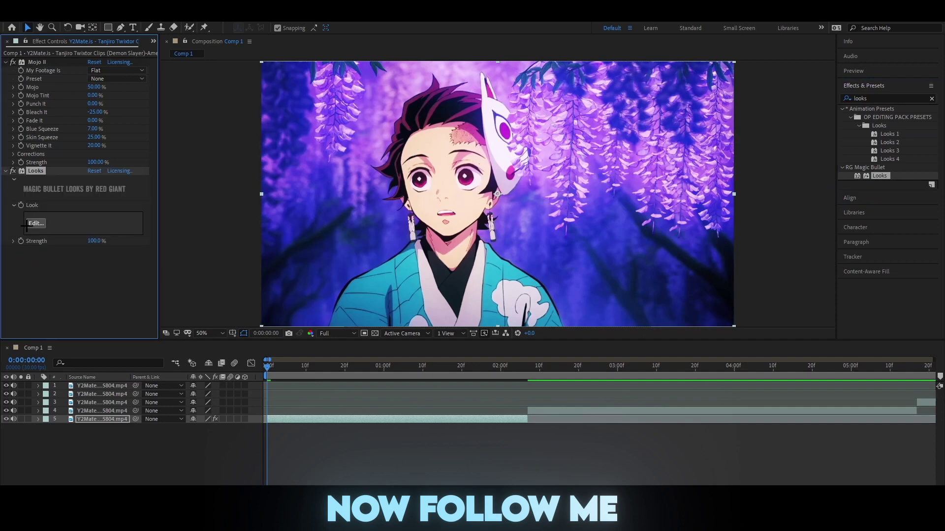
{"action": "left_click", "coordinate": [29, 223]}
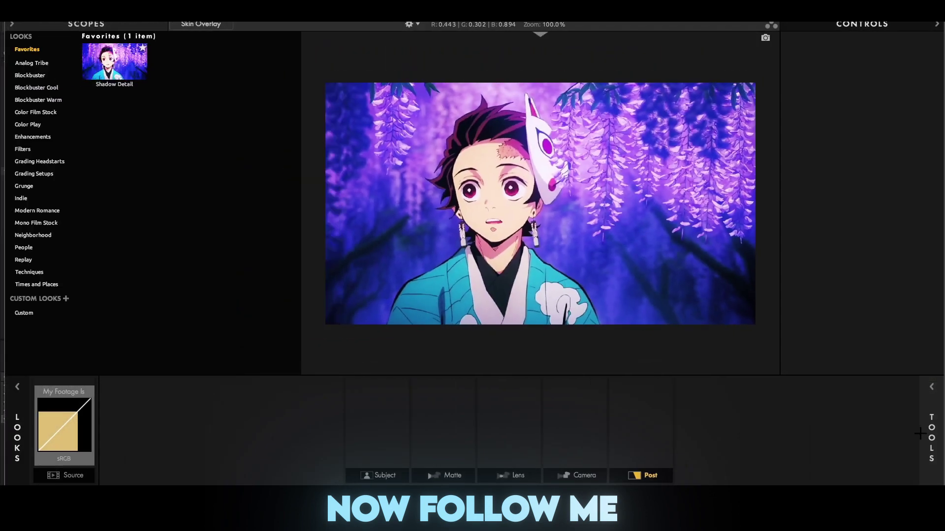
Chain Shadows/Highlights, Pop, Fill Light, Colorista and LUT in the Subject stage, then select Shadows/Highlights
{"action": "mouse_move", "coordinate": [920, 433]}
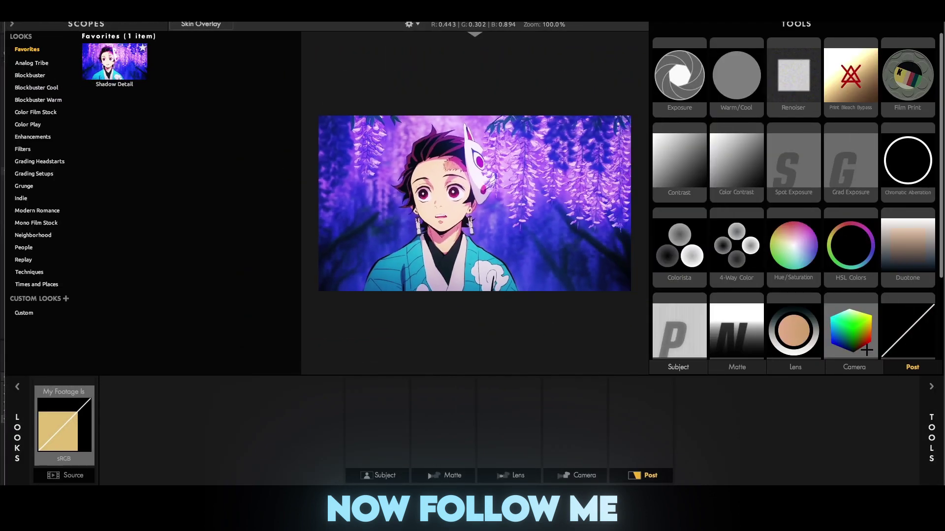
{"action": "scroll", "coordinate": [753, 277], "scroll_direction": "down", "scroll_amount": 1}
{"action": "left_click", "coordinate": [376, 446]}
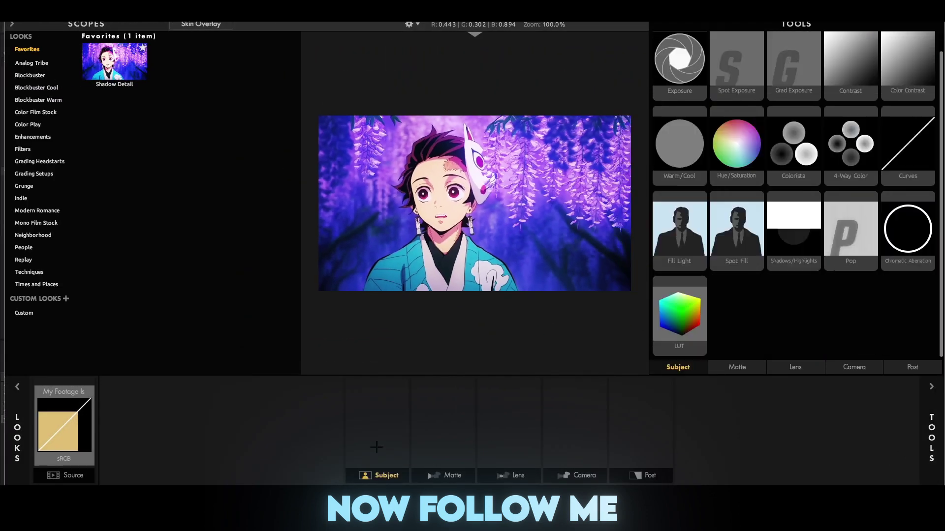
{"action": "scroll", "coordinate": [724, 215], "scroll_direction": "up", "scroll_amount": 1}
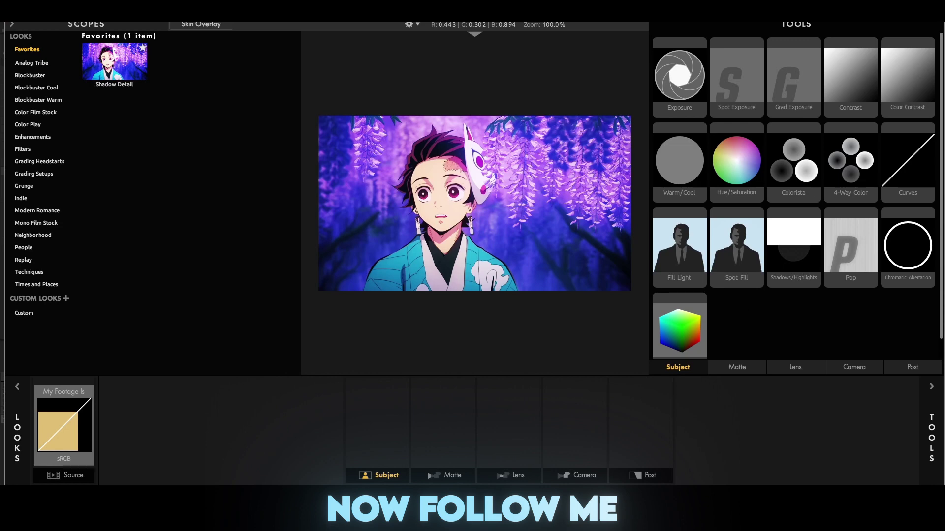
{"action": "scroll", "coordinate": [793, 232], "scroll_direction": "down", "scroll_amount": 1}
{"action": "left_click_drag", "start_coordinate": [793, 231], "coordinate": [340, 445]}
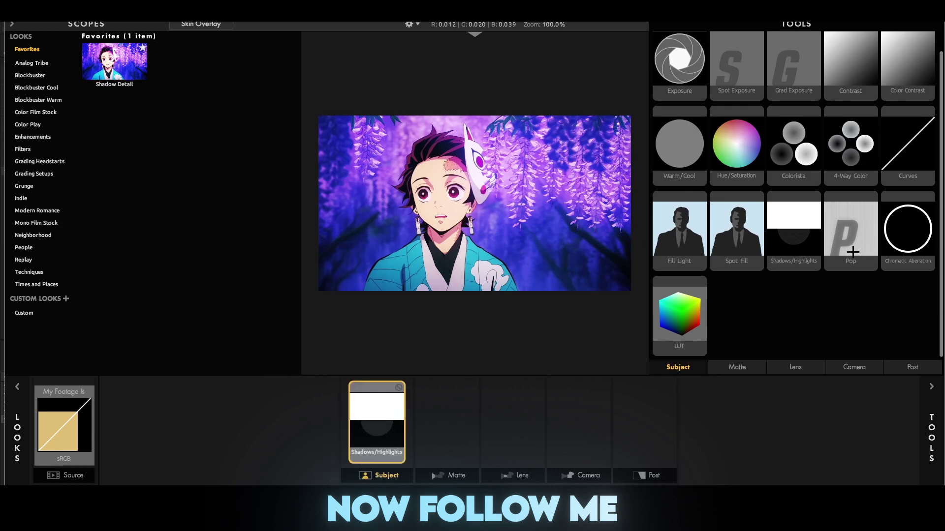
{"action": "left_click_drag", "start_coordinate": [853, 252], "coordinate": [429, 433]}
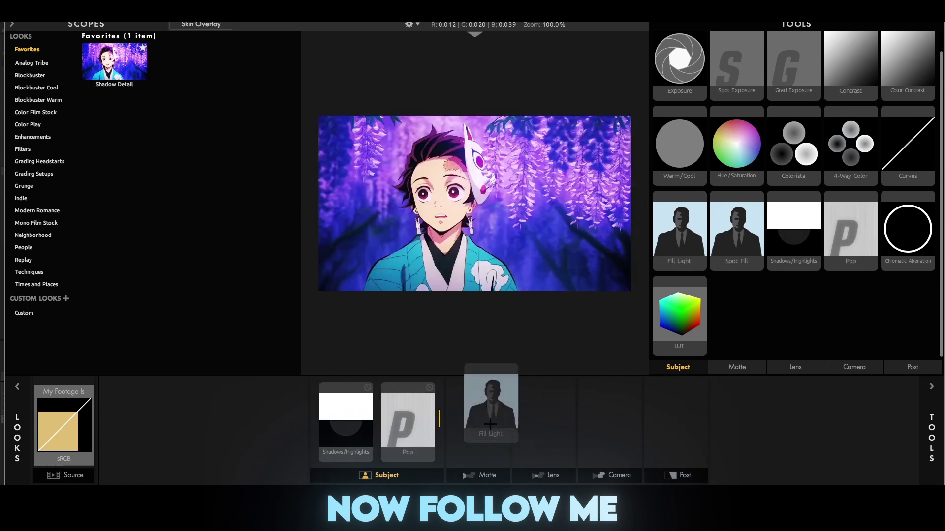
{"action": "left_click_drag", "start_coordinate": [680, 252], "coordinate": [445, 426]}
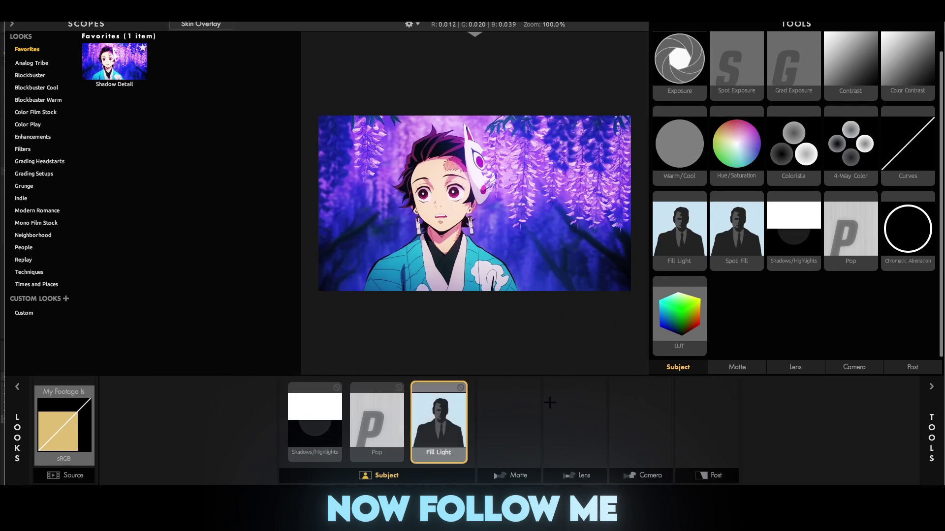
{"action": "left_click_drag", "start_coordinate": [793, 147], "coordinate": [458, 443]}
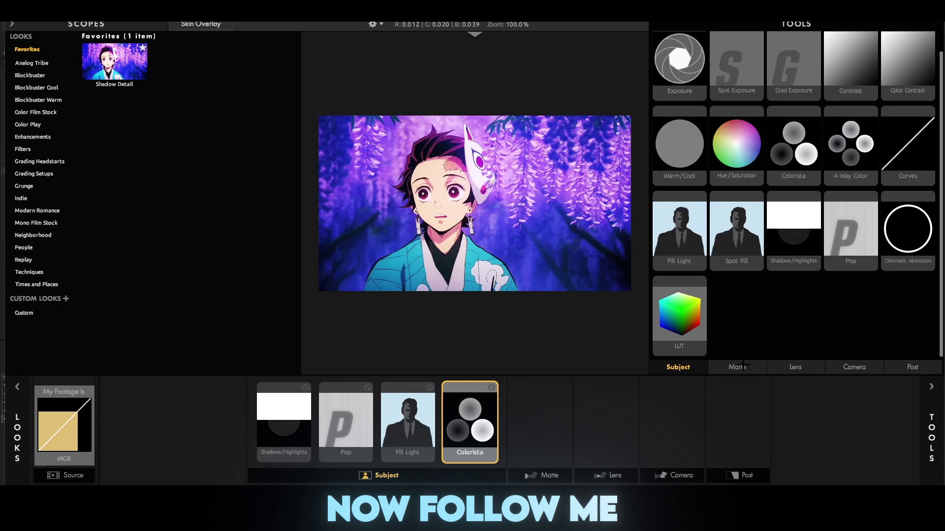
{"action": "left_click_drag", "start_coordinate": [695, 325], "coordinate": [494, 416]}
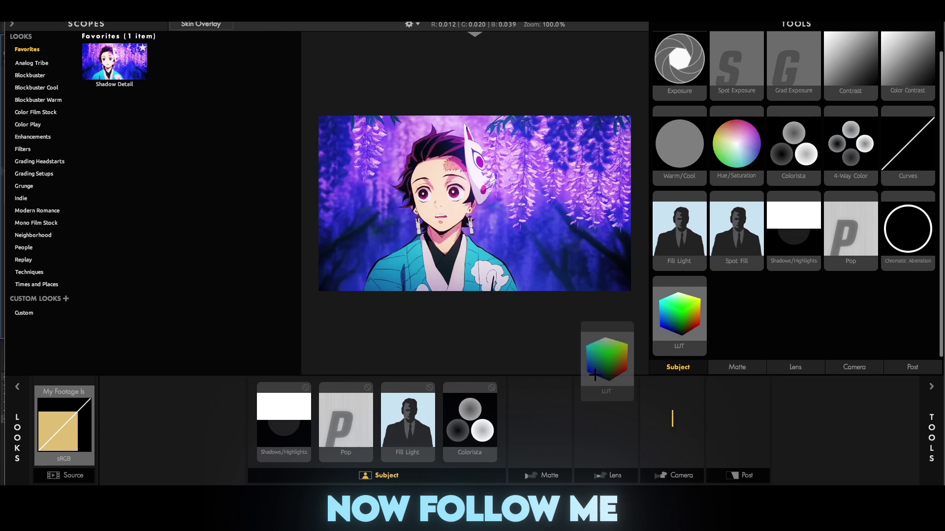
{"action": "left_click", "coordinate": [265, 423]}
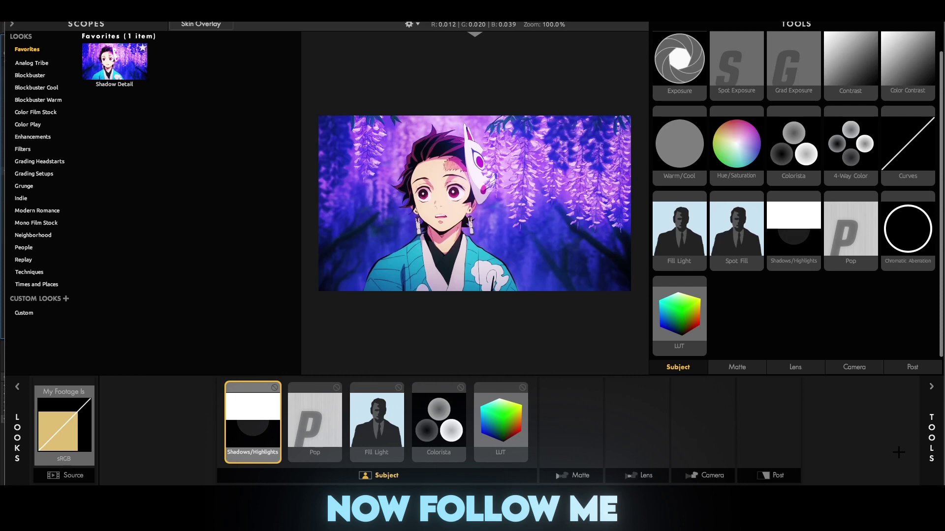
{"action": "left_click", "coordinate": [931, 437]}
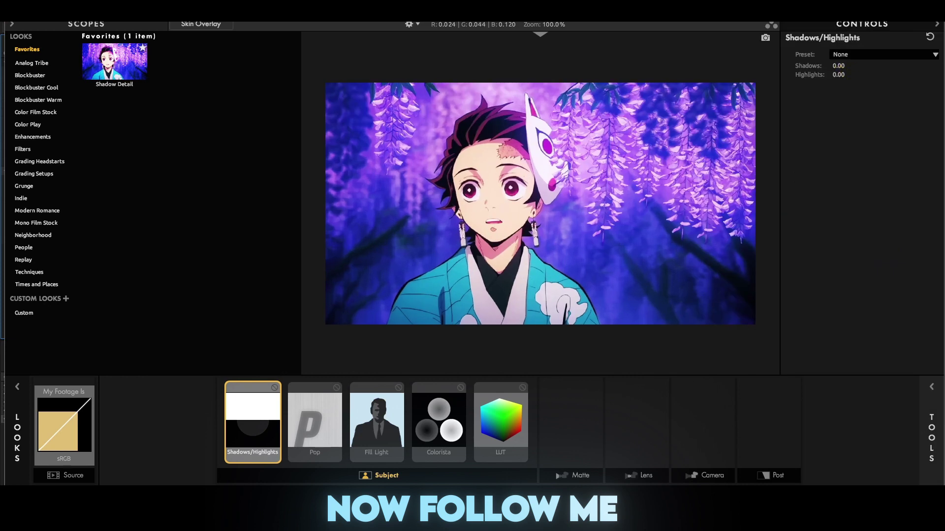
Set Shadows to +0.55 and Highlights to 0.10
{"action": "left_click", "coordinate": [839, 65]}
{"action": "type", "text": "0"}
{"action": "key", "text": "Return"}
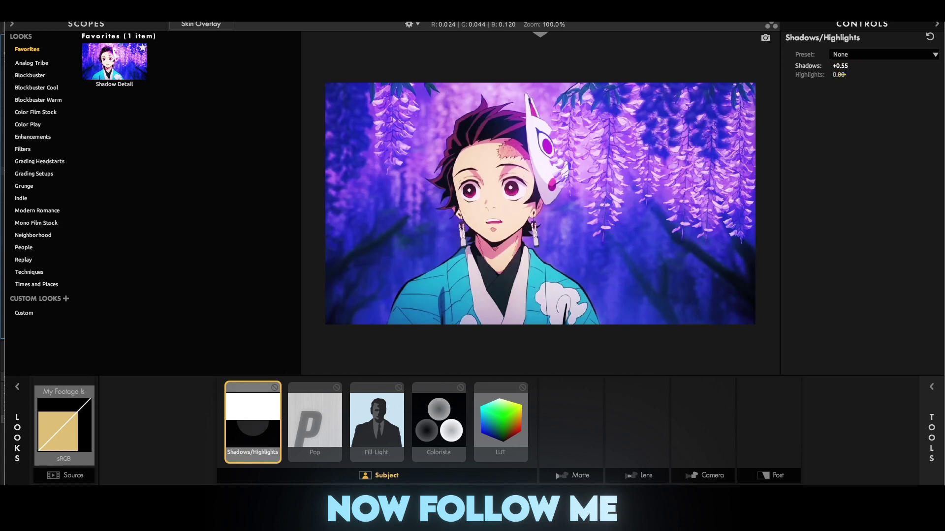
{"action": "left_click", "coordinate": [838, 74]}
{"action": "type", "text": "0"}
{"action": "key", "text": "Return"}
Raise the Pop amount to +30%
{"action": "left_click", "coordinate": [325, 429]}
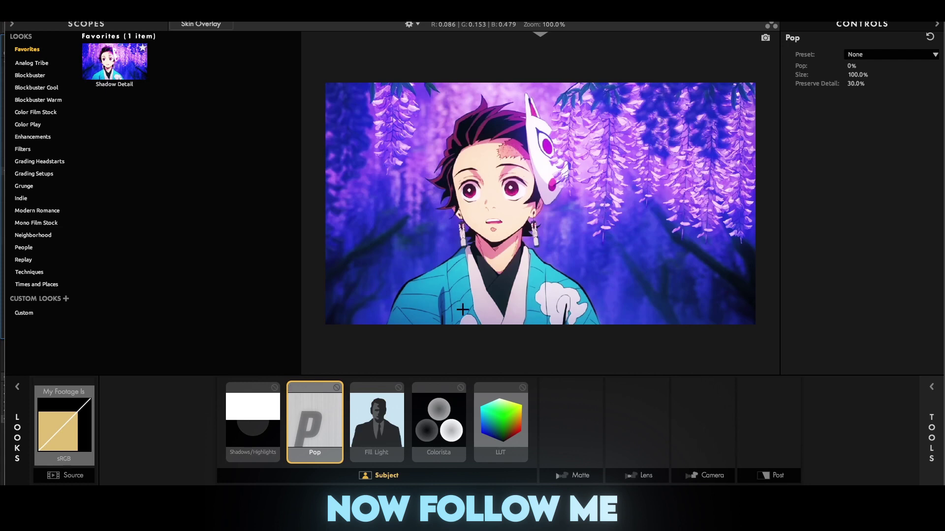
{"action": "left_click", "coordinate": [852, 66]}
{"action": "type", "text": "+30"}
{"action": "key", "text": "Return"}
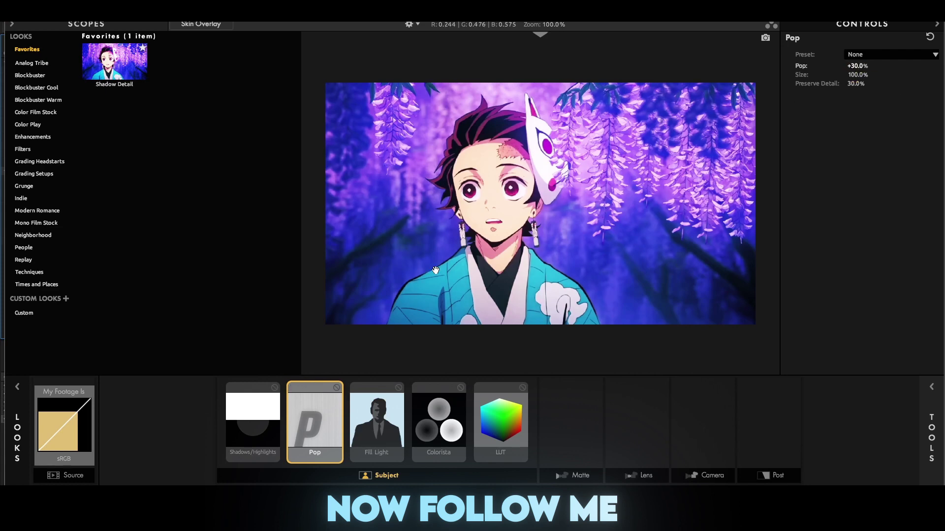
{"action": "left_click", "coordinate": [375, 424]}
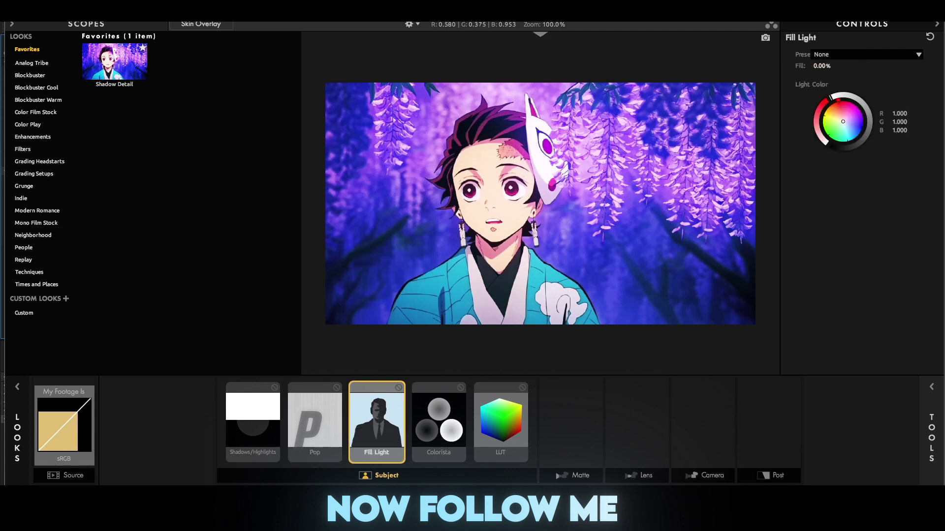
Set Fill to 23% and shift the fill light colour toward magenta
{"action": "left_click", "coordinate": [825, 65]}
{"action": "type", "text": "23"}
{"action": "key", "text": "Return"}
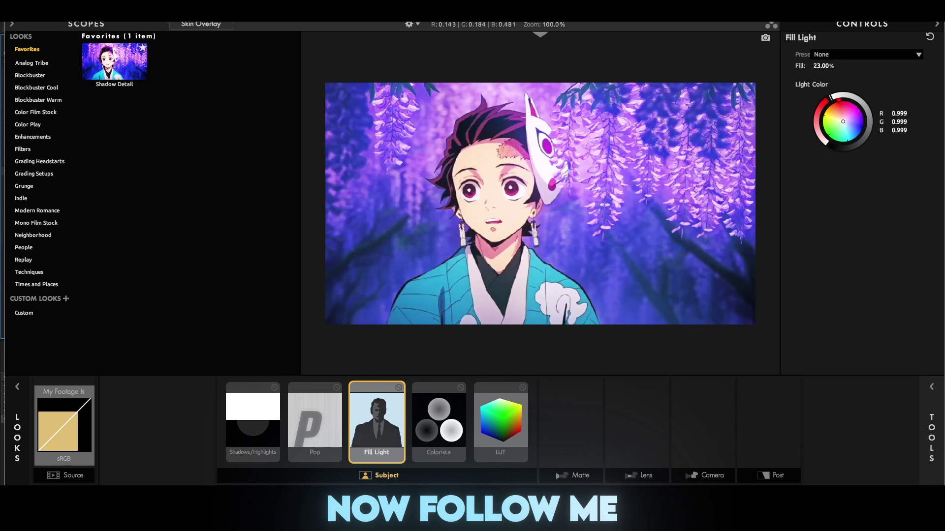
{"action": "left_click", "coordinate": [846, 139]}
{"action": "left_click_drag", "start_coordinate": [847, 141], "coordinate": [847, 141]}
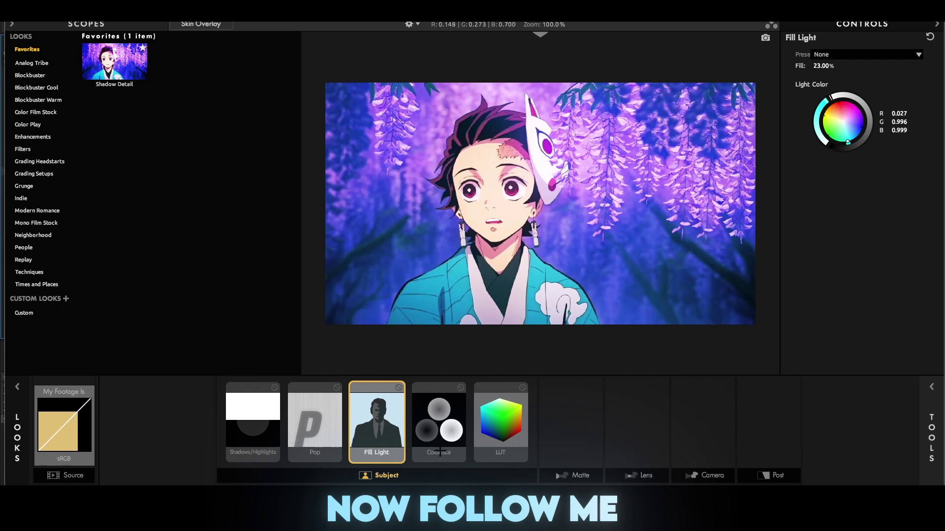
{"action": "left_click", "coordinate": [438, 416]}
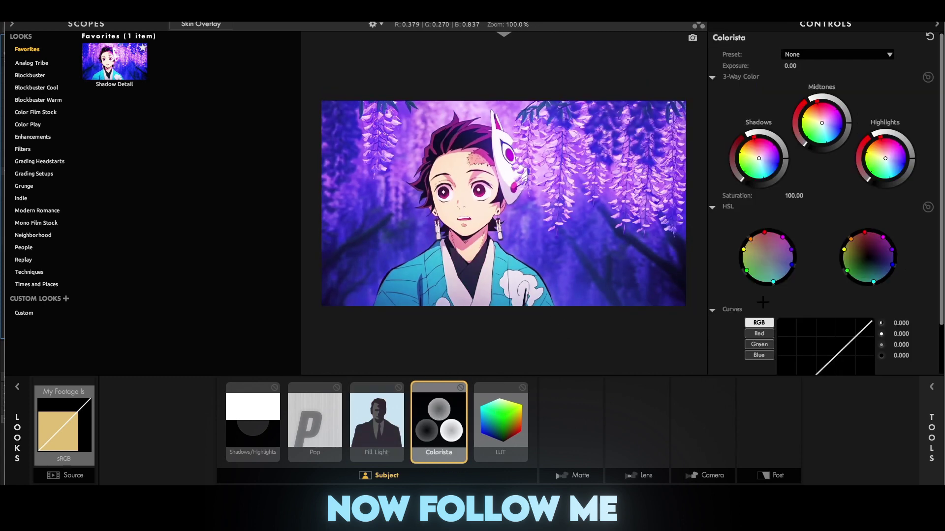
Set Colorista HSL saturation to +18.3% for violet and +20.9% for cyan
{"action": "mouse_move", "coordinate": [927, 206]}
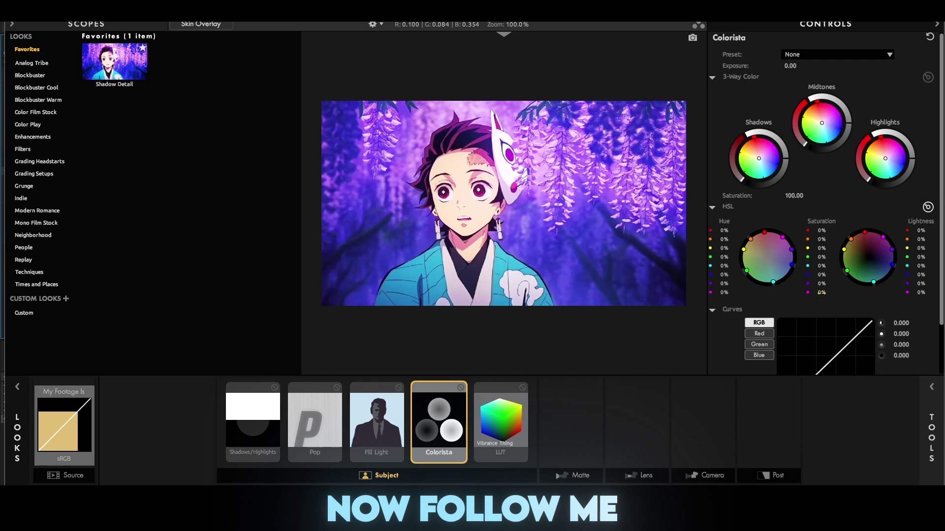
{"action": "left_click_drag", "start_coordinate": [821, 292], "coordinate": [821, 246]}
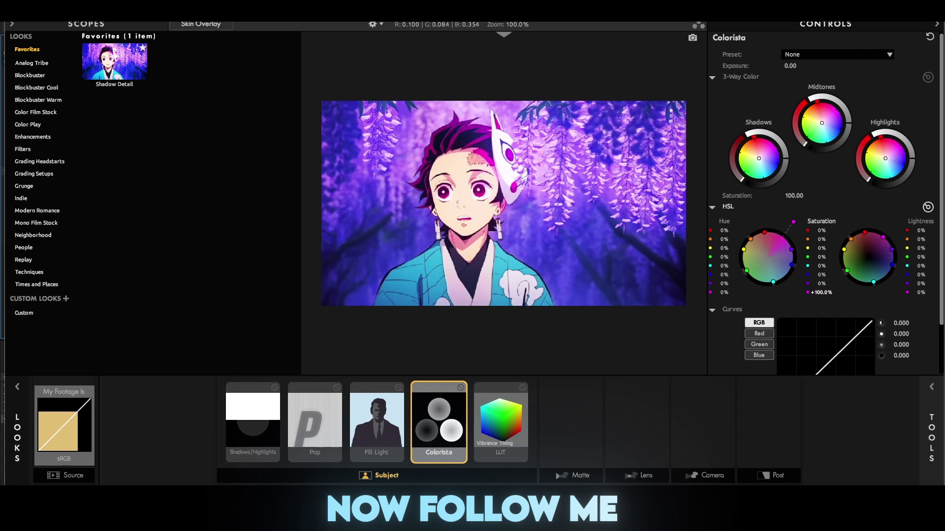
{"action": "key", "text": "ctrl+z"}
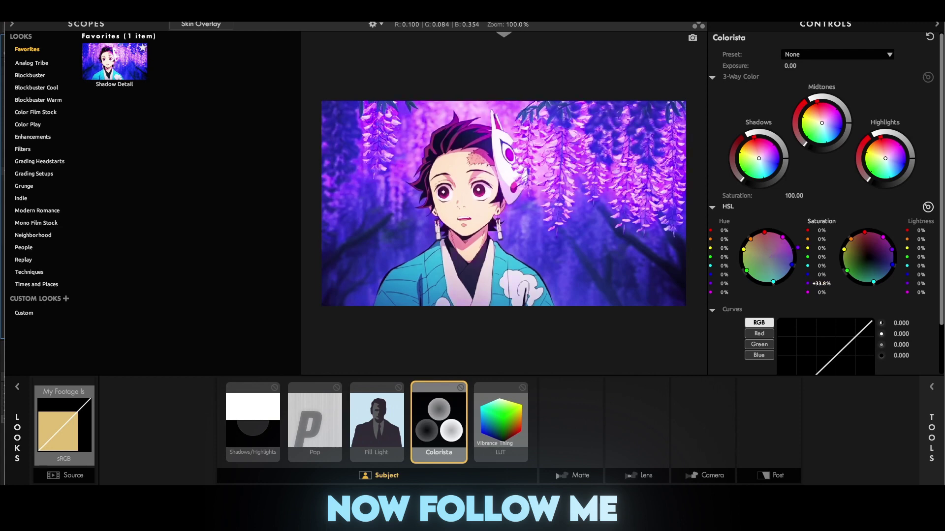
{"action": "left_click_drag", "start_coordinate": [821, 284], "coordinate": [807, 244]}
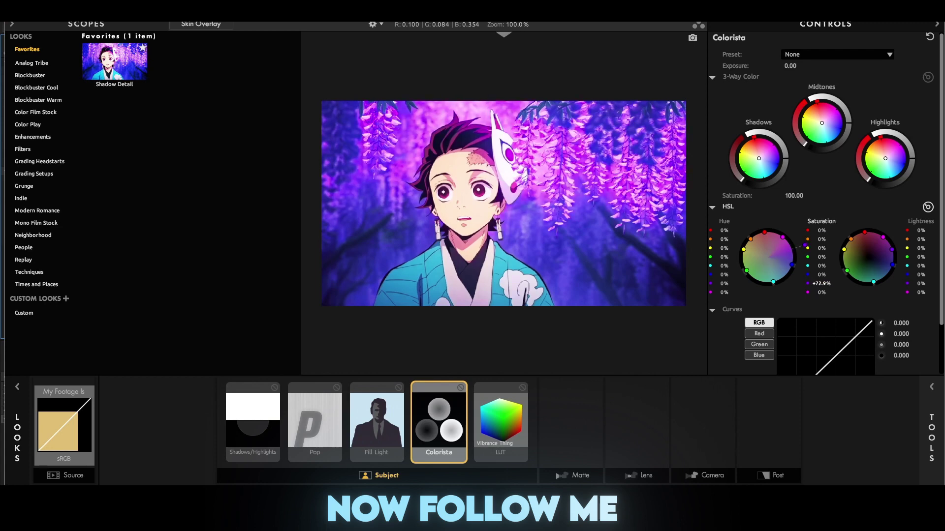
{"action": "left_click_drag", "start_coordinate": [805, 244], "coordinate": [796, 248]}
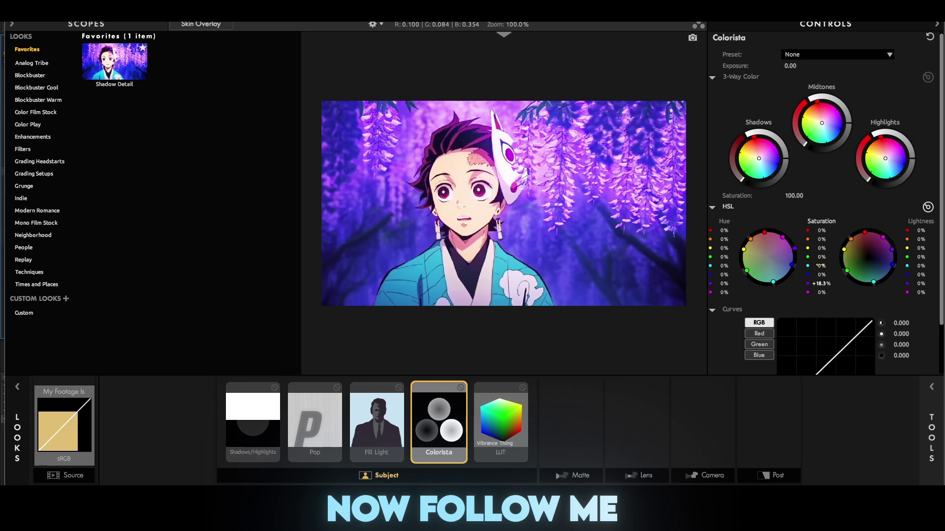
{"action": "left_click_drag", "start_coordinate": [818, 265], "coordinate": [826, 265]}
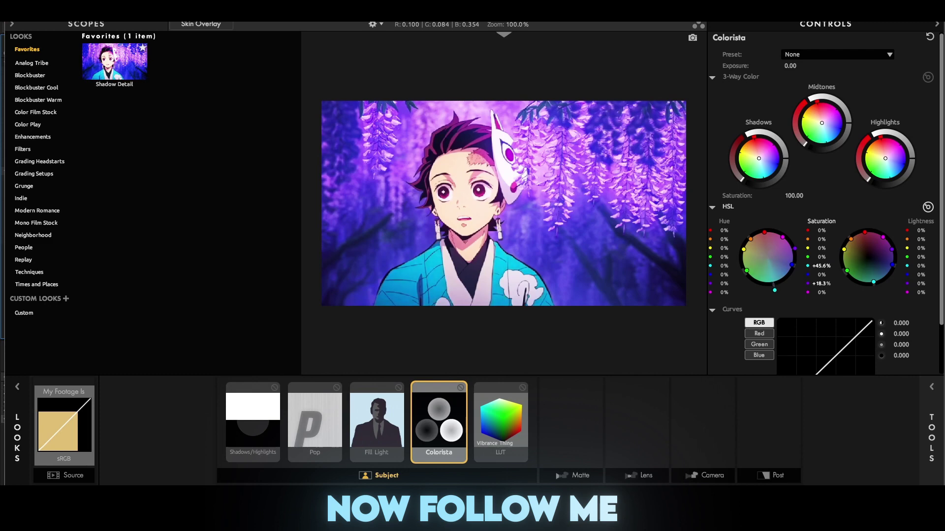
{"action": "left_click_drag", "start_coordinate": [774, 291], "coordinate": [773, 285]}
Apply the Vibrance Thing LUT at 15% strength in the Subject chain
{"action": "left_click", "coordinate": [507, 416]}
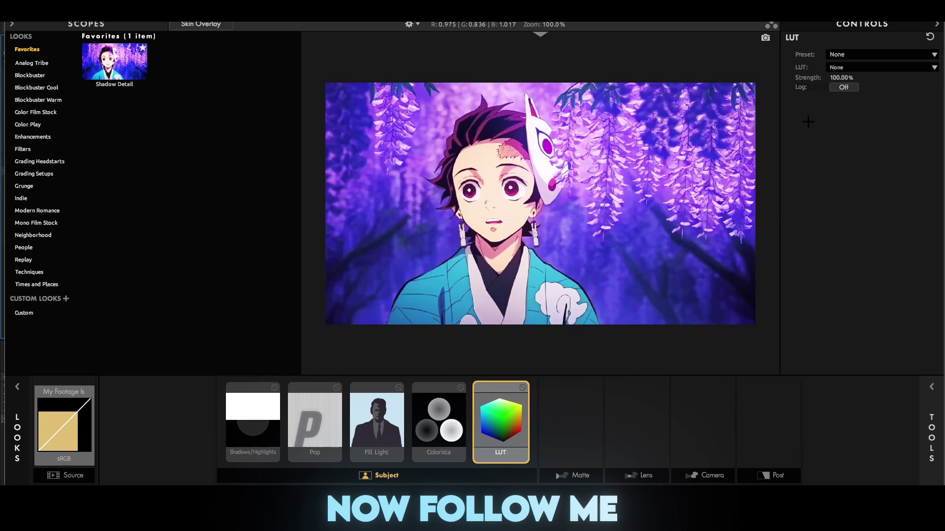
{"action": "left_click", "coordinate": [863, 69]}
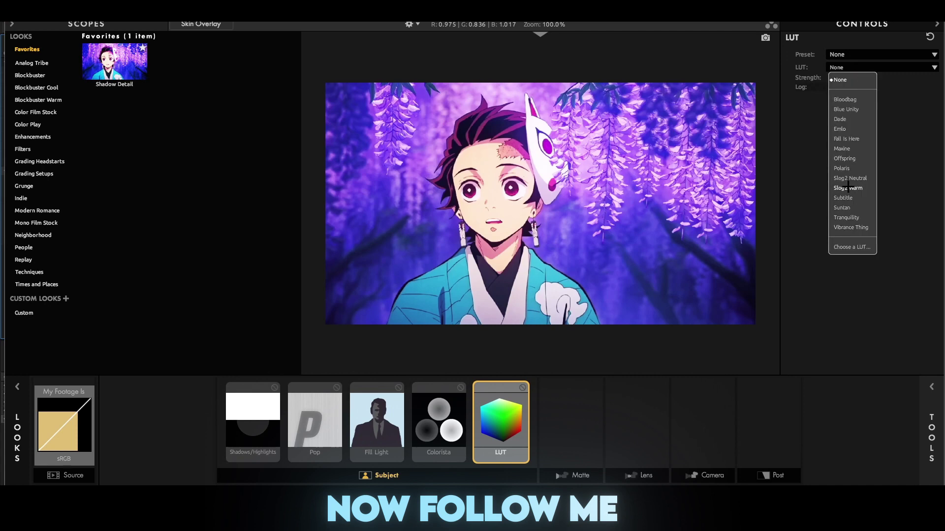
{"action": "left_click", "coordinate": [850, 228]}
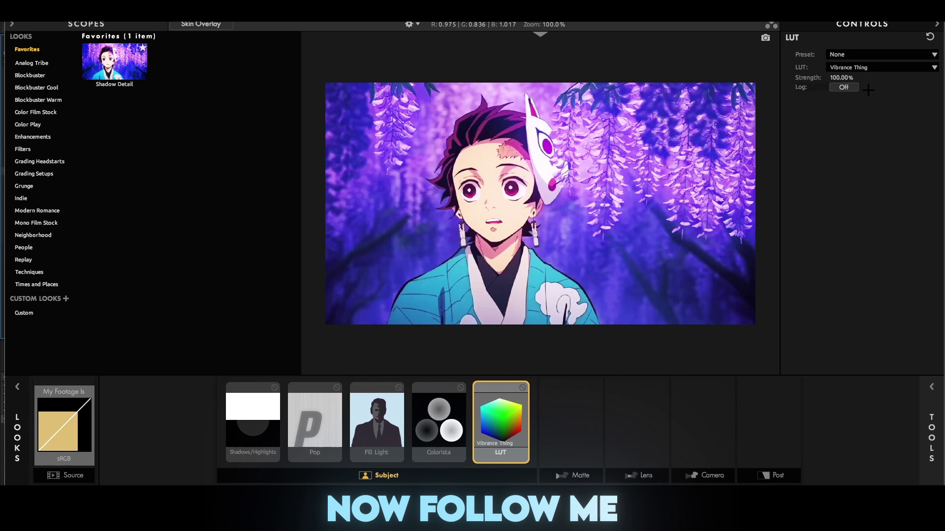
{"action": "left_click", "coordinate": [841, 77]}
{"action": "type", "text": "15"}
{"action": "key", "text": "Return"}
{"action": "left_click", "coordinate": [770, 475]}
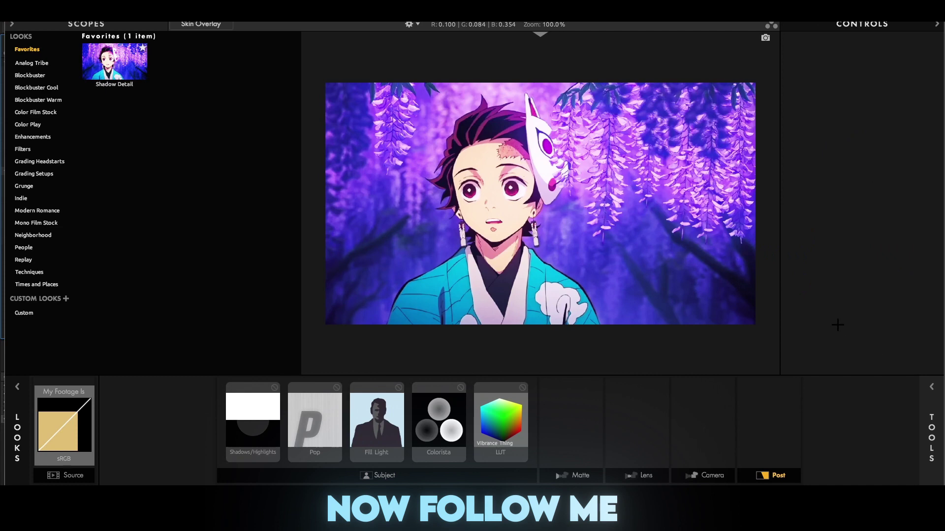
Add S Curve and LUT to Post, setting the curve midpoint to 0.520 with lower brightness
{"action": "left_click", "coordinate": [931, 438]}
{"action": "scroll", "coordinate": [792, 197], "scroll_direction": "down", "scroll_amount": 3}
{"action": "left_click_drag", "start_coordinate": [679, 322], "coordinate": [756, 431]}
{"action": "left_click_drag", "start_coordinate": [851, 236], "coordinate": [799, 423]}
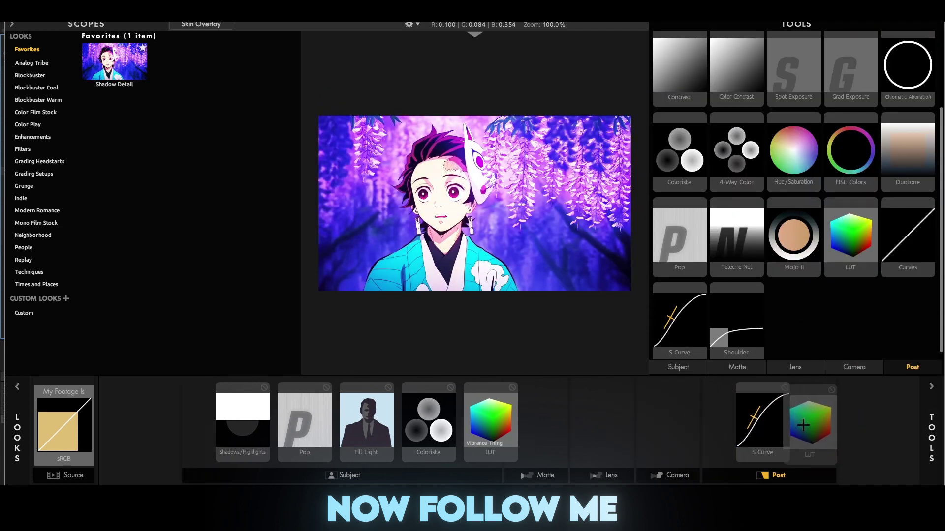
{"action": "left_click", "coordinate": [732, 414]}
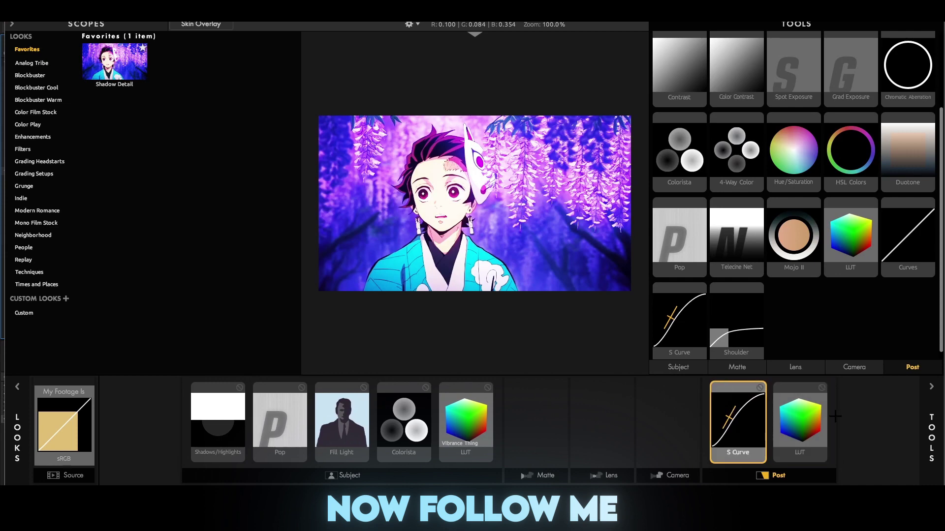
{"action": "left_click", "coordinate": [931, 428]}
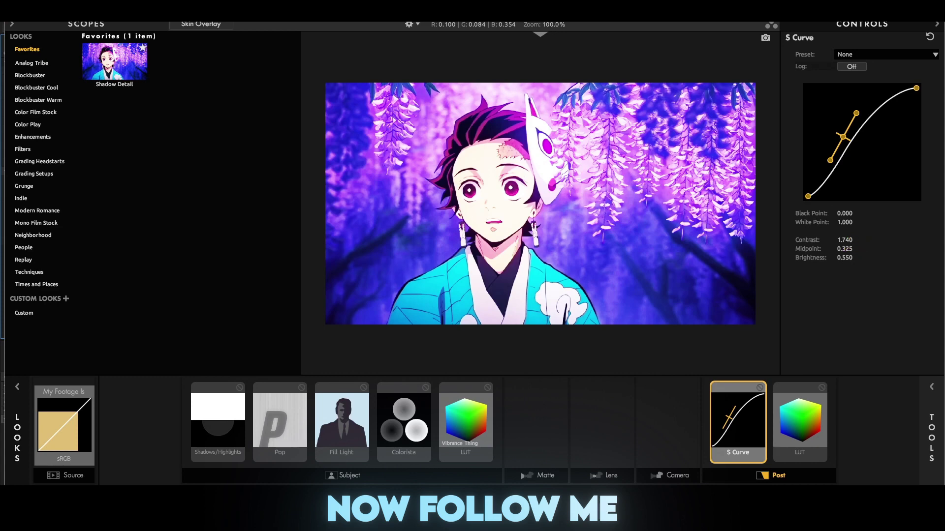
{"action": "mouse_move", "coordinate": [843, 136]}
{"action": "left_mouse_down"}
{"action": "mouse_move", "coordinate": [879, 137]}
{"action": "mouse_move", "coordinate": [868, 137]}
{"action": "left_mouse_up"}
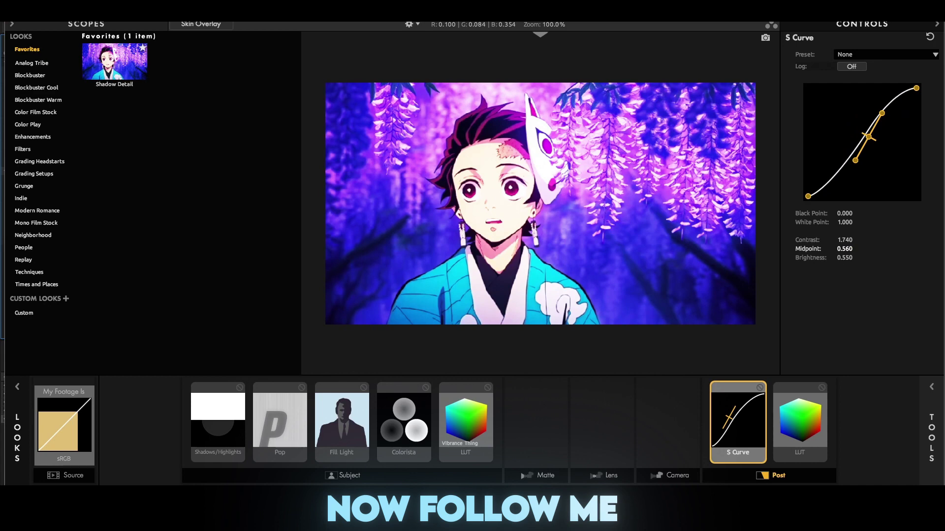
{"action": "left_click_drag", "start_coordinate": [856, 249], "coordinate": [851, 250]}
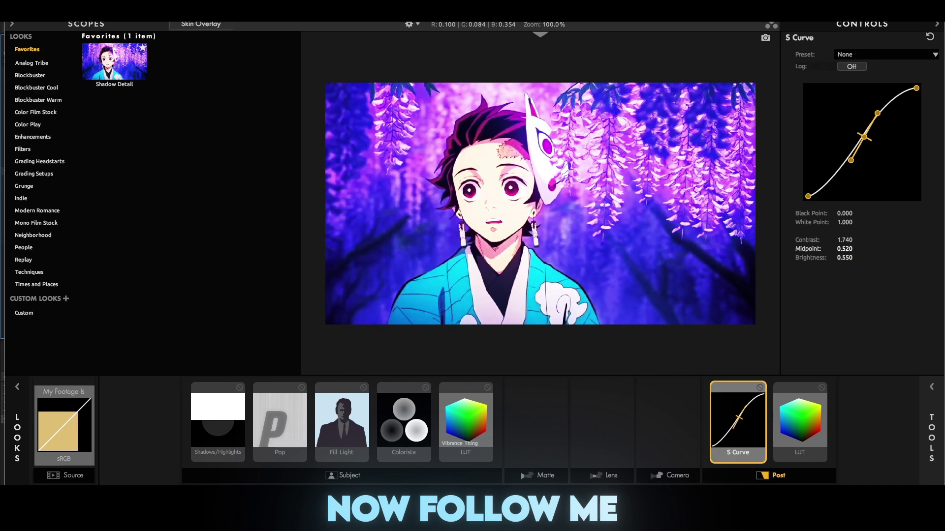
{"action": "mouse_move", "coordinate": [864, 137]}
{"action": "left_mouse_down"}
{"action": "mouse_move", "coordinate": [864, 155]}
{"action": "mouse_move", "coordinate": [864, 147]}
{"action": "left_mouse_up"}
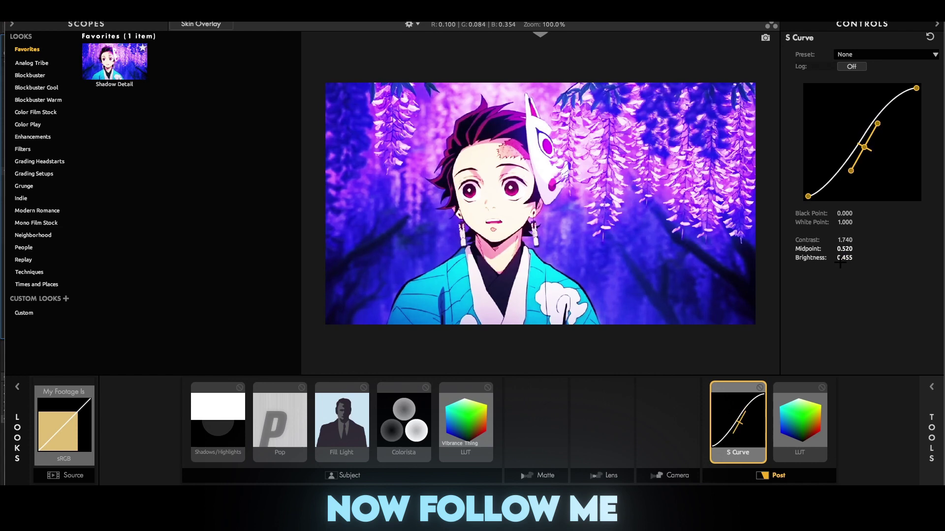
Set the Post LUT to Dade at 30% strength
{"action": "left_click", "coordinate": [818, 432]}
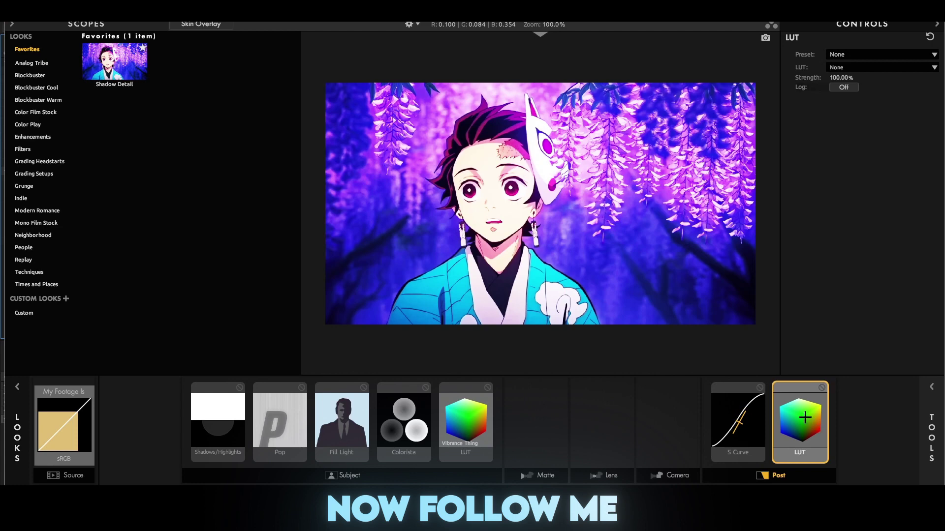
{"action": "left_click", "coordinate": [849, 67]}
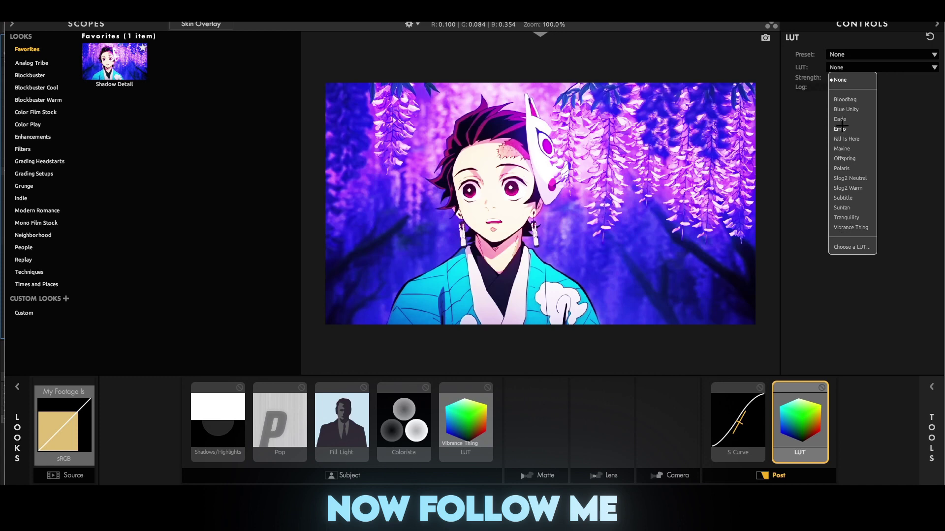
{"action": "left_click", "coordinate": [840, 119]}
{"action": "double_click", "coordinate": [840, 78]}
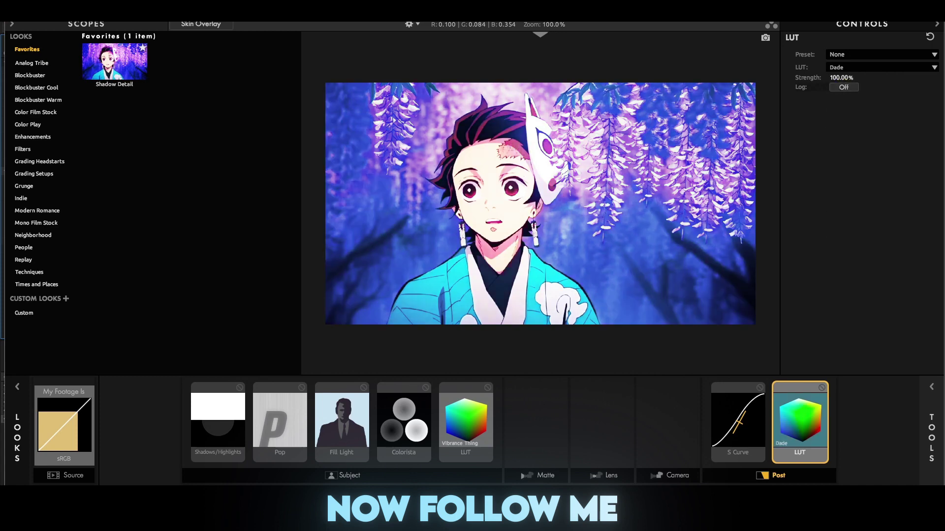
{"action": "type", "text": "30"}
{"action": "key", "text": "Return"}
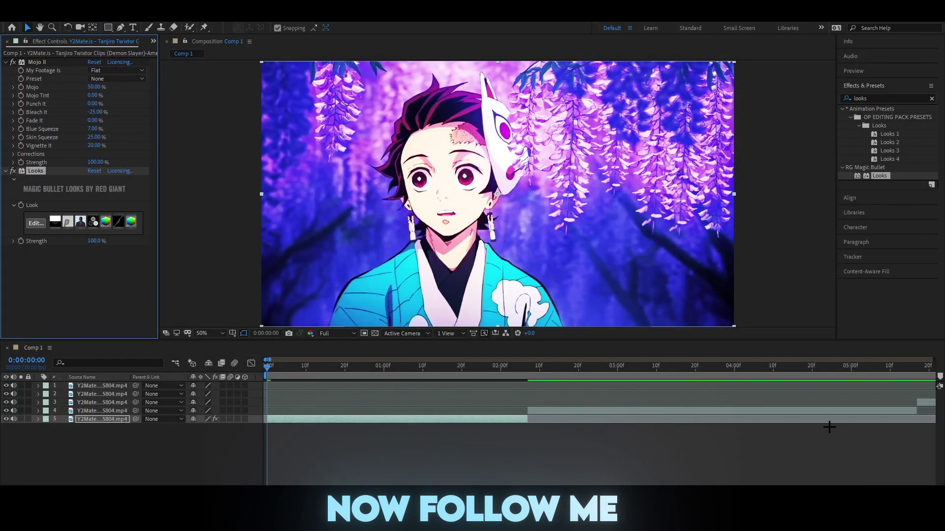
Add Curves to the clip, lift the RGB midpoint slightly and toggle it to compare
{"action": "left_click", "coordinate": [889, 98]}
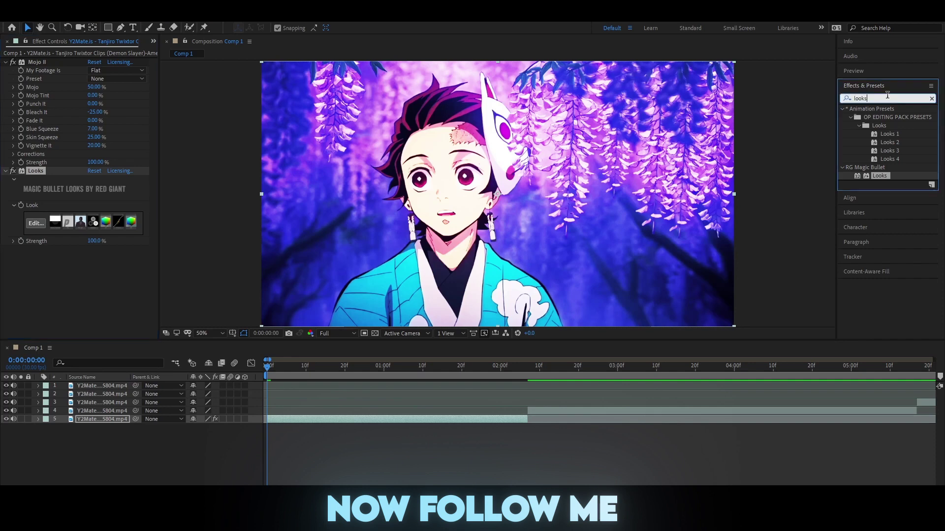
{"action": "type", "text": "curves"}
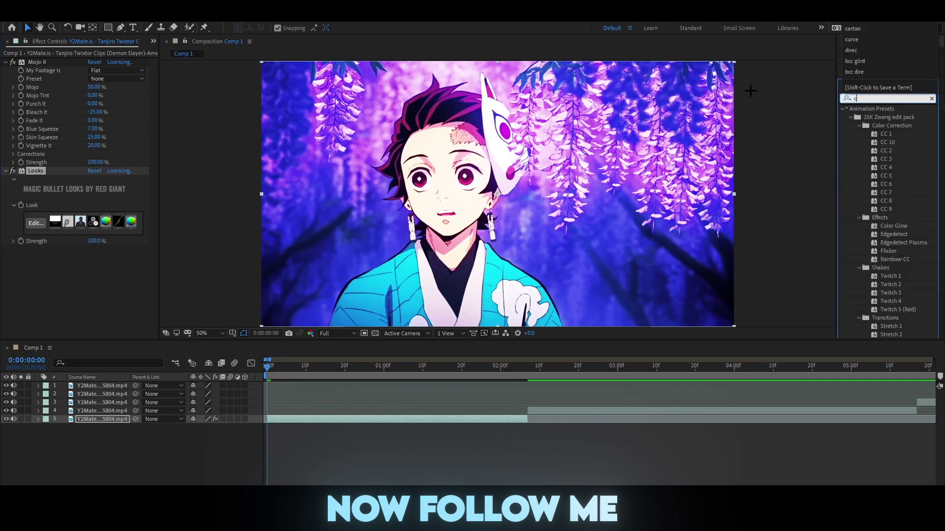
{"action": "left_click_drag", "start_coordinate": [880, 142], "coordinate": [137, 290]}
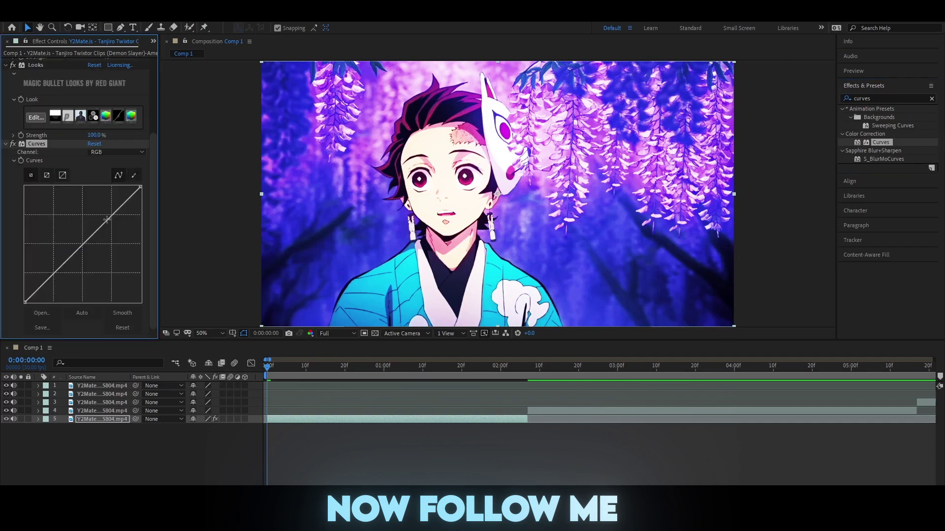
{"action": "left_click_drag", "start_coordinate": [108, 220], "coordinate": [103, 216]}
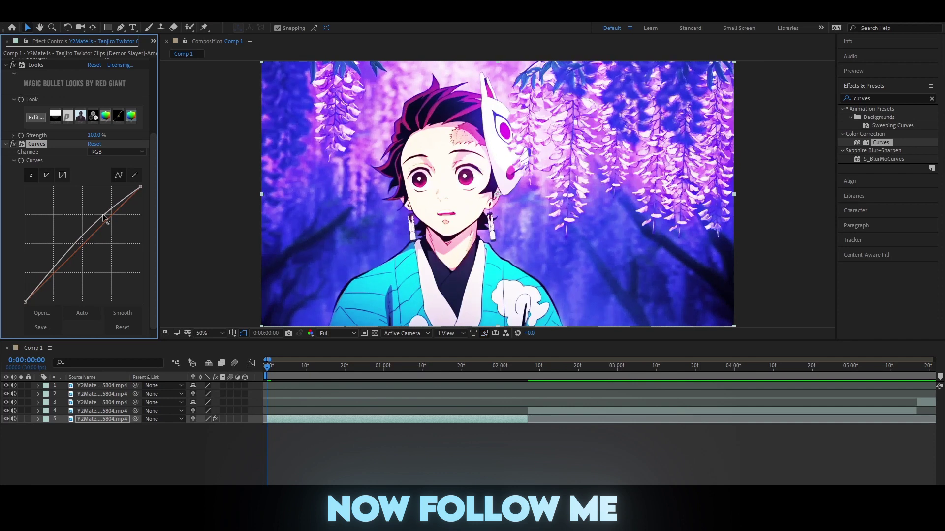
{"action": "left_click_drag", "start_coordinate": [103, 217], "coordinate": [103, 215]}
{"action": "left_click", "coordinate": [12, 144]}
{"action": "left_click", "coordinate": [13, 144]}
{"action": "left_click", "coordinate": [881, 98]}
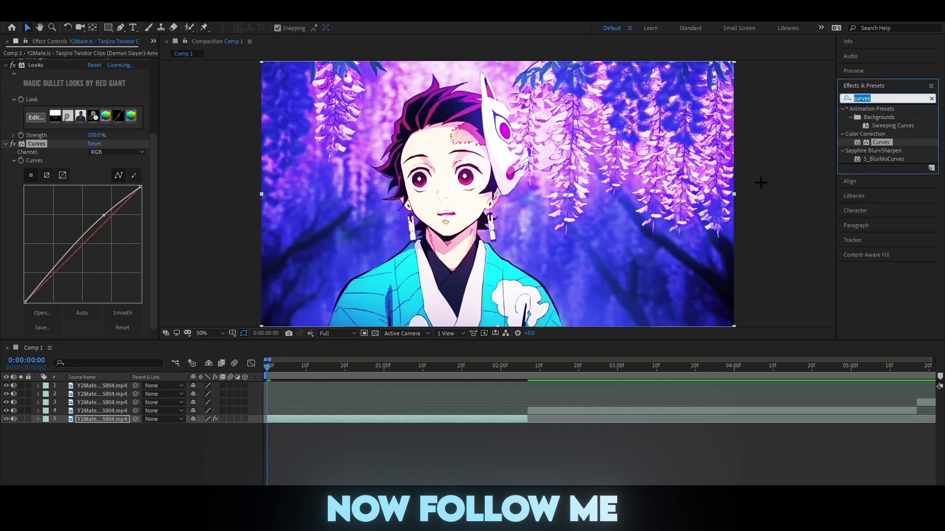
{"action": "type", "text": "brightn"}
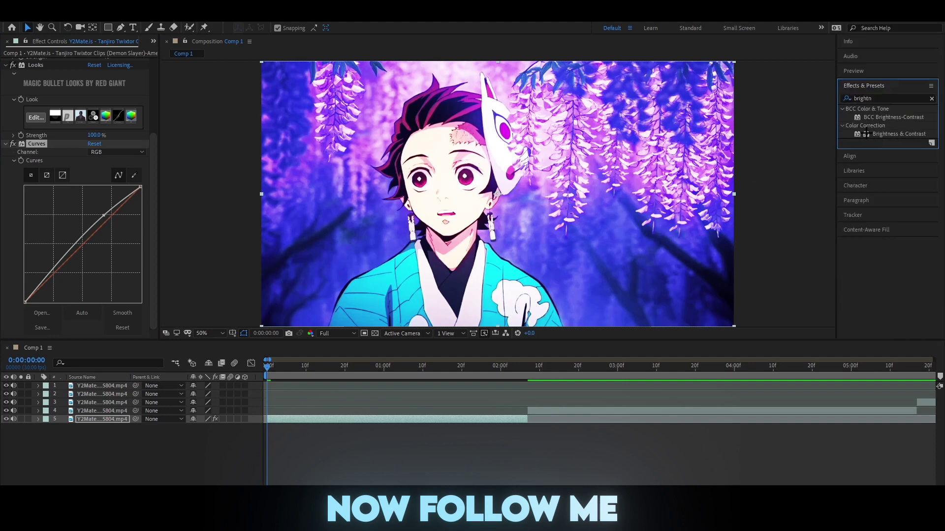
Add Brightness & Contrast with Brightness 5 and Contrast 3
{"action": "left_click_drag", "start_coordinate": [891, 134], "coordinate": [123, 330]}
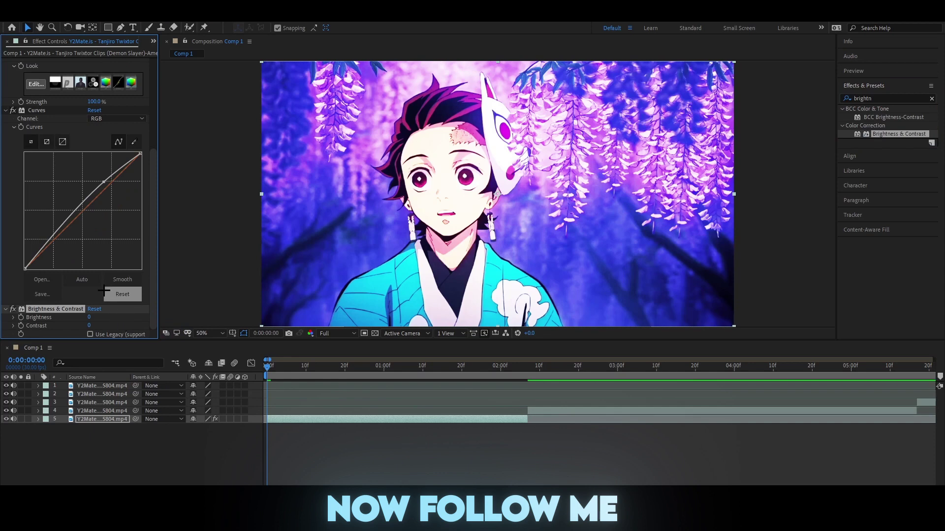
{"action": "left_click", "coordinate": [91, 318]}
{"action": "type", "text": "5"}
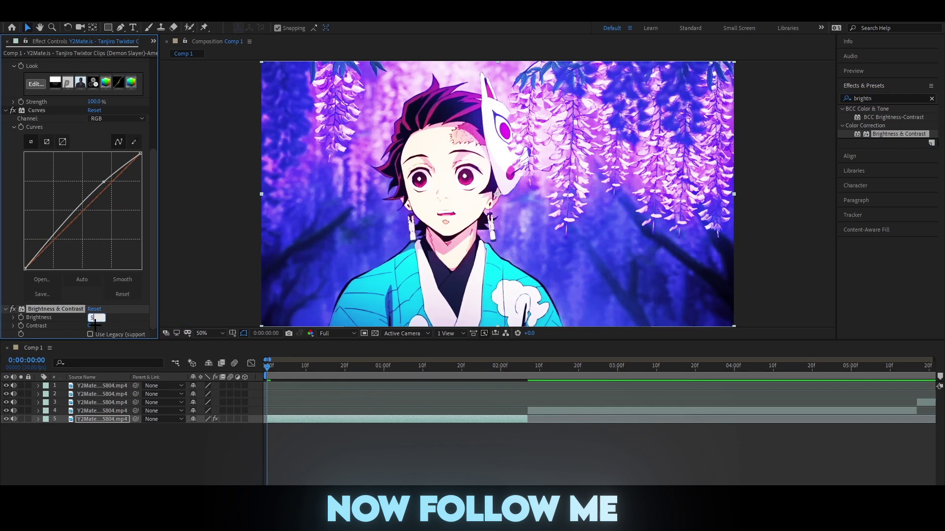
{"action": "key", "text": "Tab"}
{"action": "type", "text": "3"}
{"action": "key", "text": "Return"}
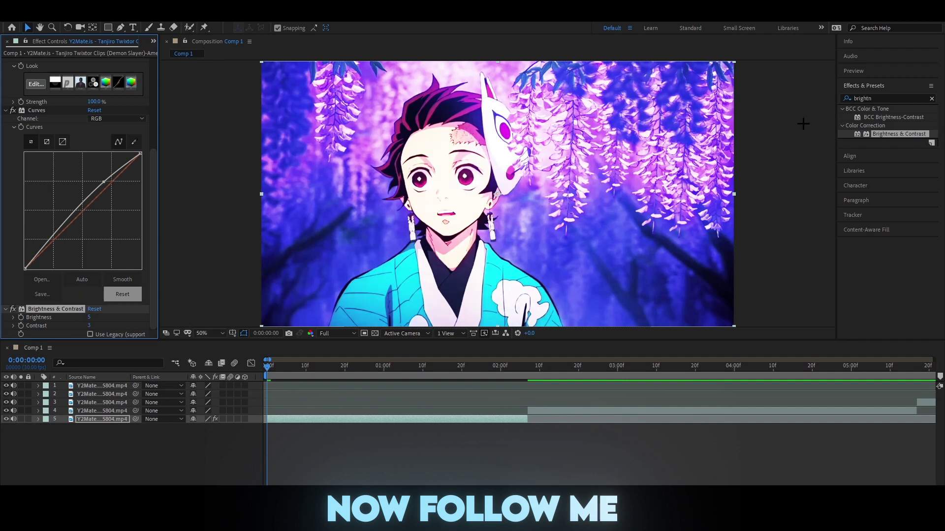
Apply Unsharp Mask to layer 5 with Amount 30 and Radius 40
{"action": "key", "text": "ctrl+f"}
{"action": "type", "text": "lu"}
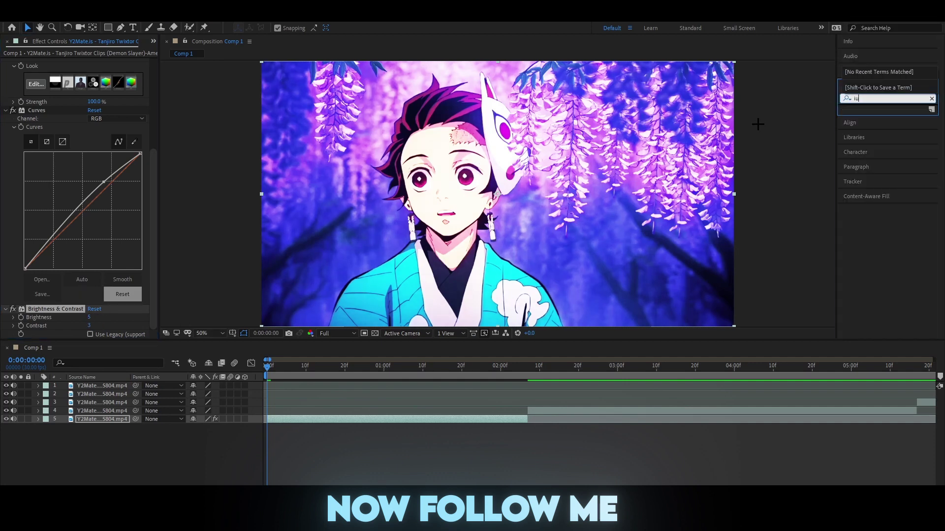
{"action": "key", "text": "BackSpace"}
{"action": "key", "text": "BackSpace"}
{"action": "type", "text": "unshar"}
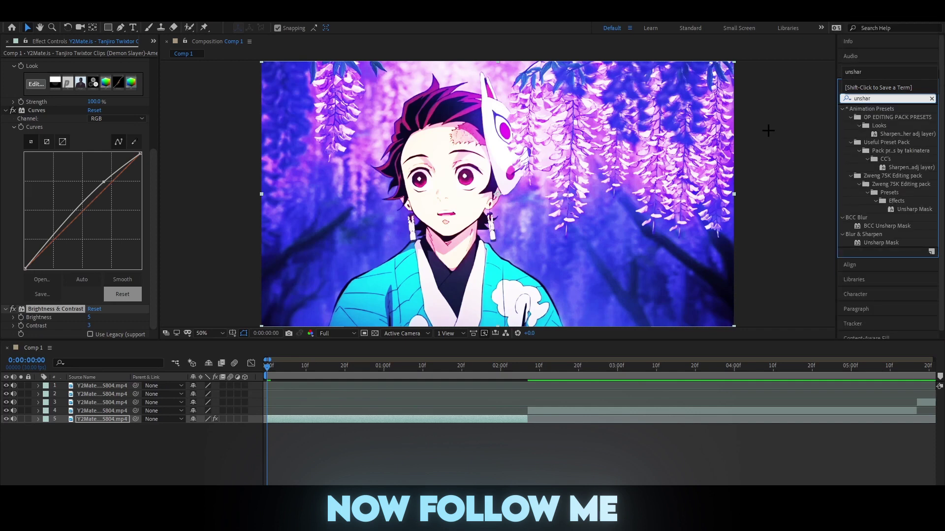
{"action": "left_click_drag", "start_coordinate": [881, 242], "coordinate": [367, 417]}
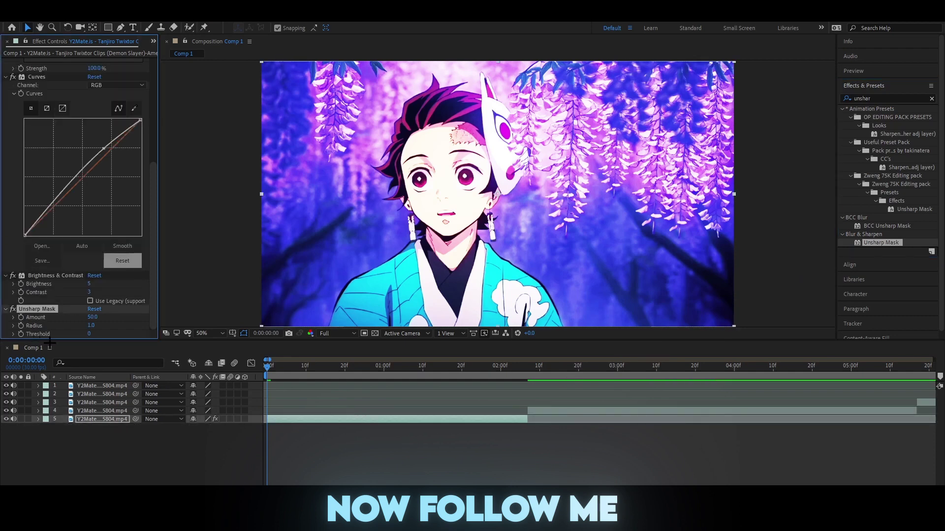
{"action": "left_click", "coordinate": [94, 318]}
{"action": "type", "text": "30"}
{"action": "double_click", "coordinate": [95, 317]}
{"action": "left_click", "coordinate": [93, 325]}
{"action": "type", "text": "0"}
{"action": "key", "text": "Return"}
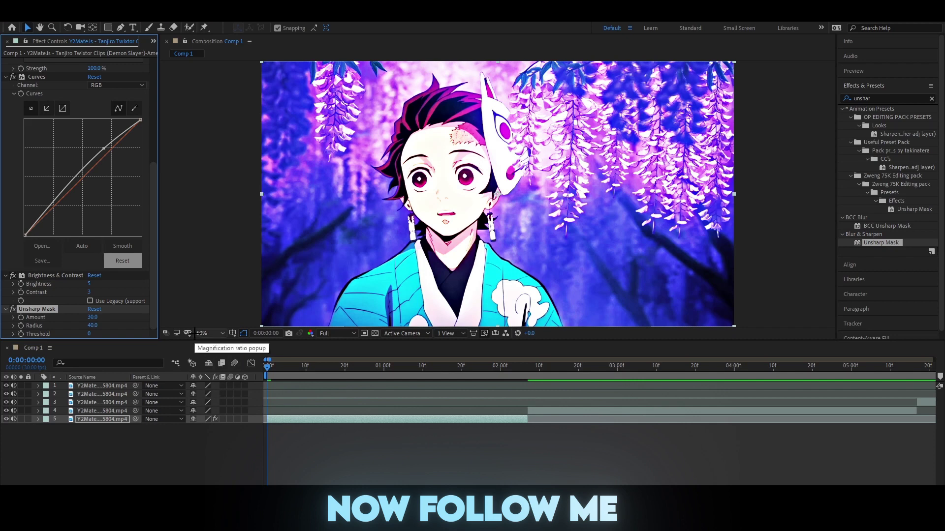
Apply the Instant 4K effect to layer 5
{"action": "double_click", "coordinate": [874, 98]}
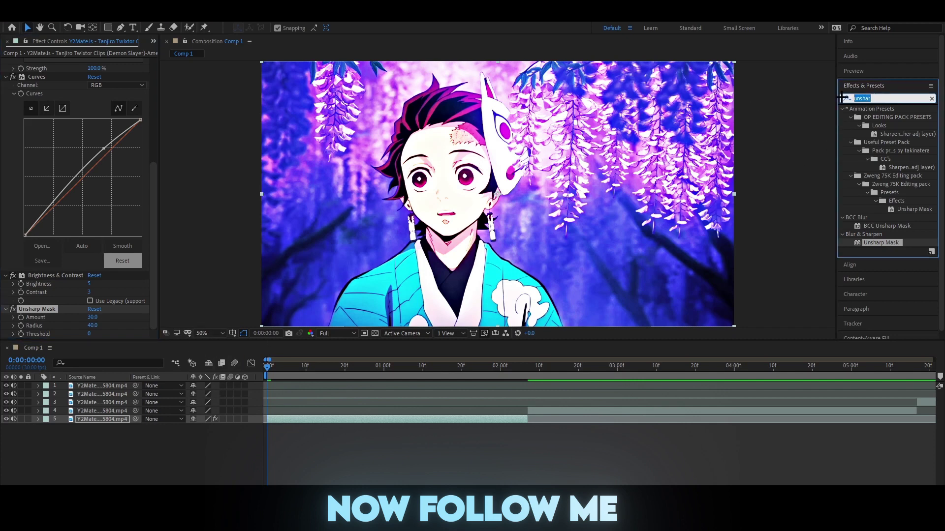
{"action": "type", "text": "instant"}
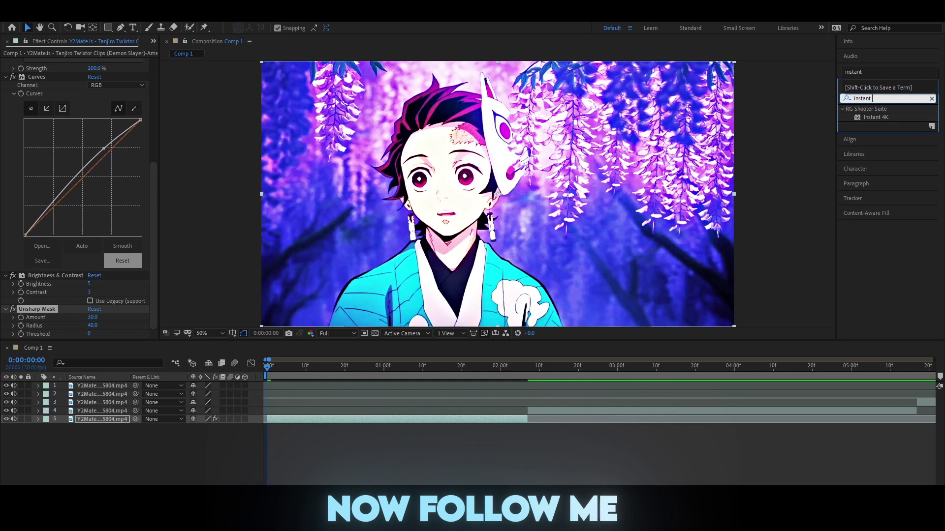
{"action": "type", "text": " 4k"}
{"action": "left_click_drag", "start_coordinate": [878, 117], "coordinate": [463, 419]}
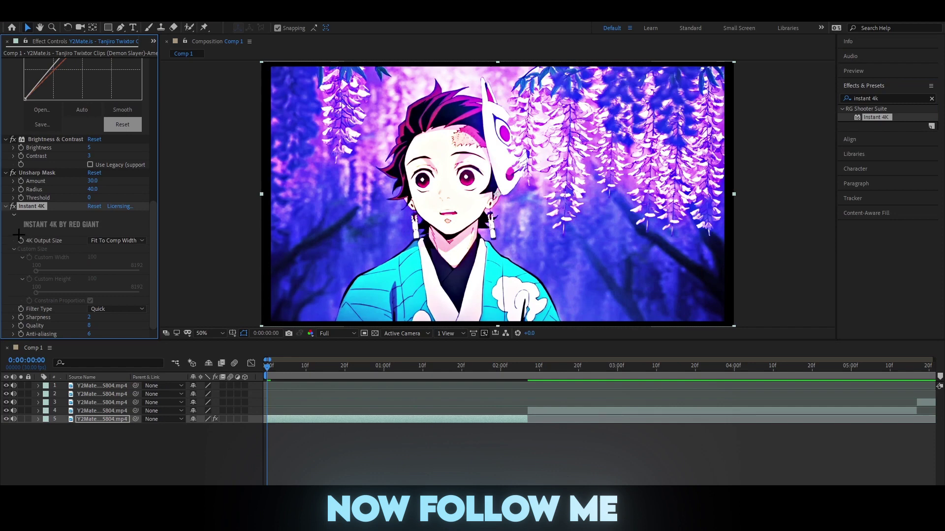
Set Instant 4K to Best filtering with sharpness 25, quality 20 and anti-aliasing 10
{"action": "left_click", "coordinate": [111, 308]}
{"action": "left_click", "coordinate": [116, 352]}
{"action": "left_click", "coordinate": [89, 318]}
{"action": "type", "text": "35"}
{"action": "type", "text": "5"}
{"action": "left_click", "coordinate": [90, 325]}
{"action": "type", "text": "20"}
{"action": "left_click", "coordinate": [90, 334]}
{"action": "type", "text": "0"}
{"action": "left_click", "coordinate": [316, 447]}
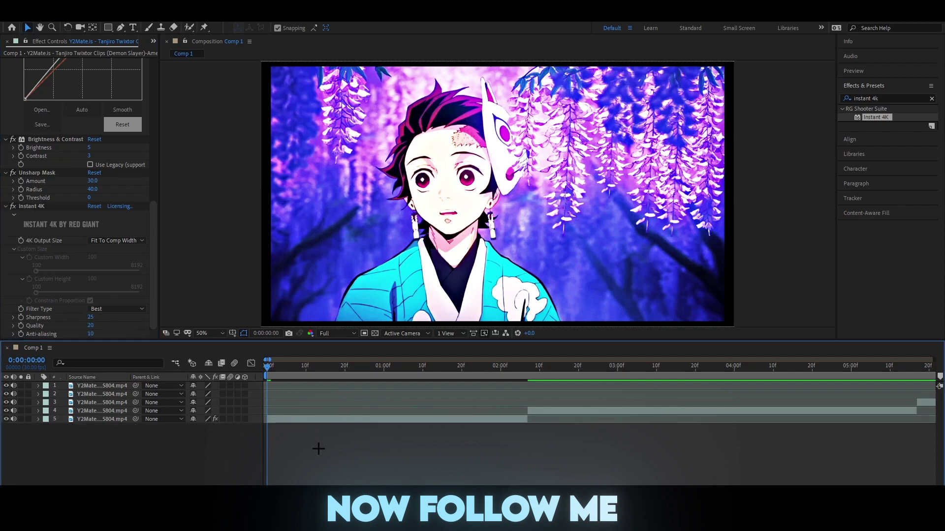
Duplicate the Instant 4K effect and set the copy to sharpness 0 and quality 25
{"action": "left_click", "coordinate": [36, 206]}
{"action": "key", "text": "ctrl+d"}
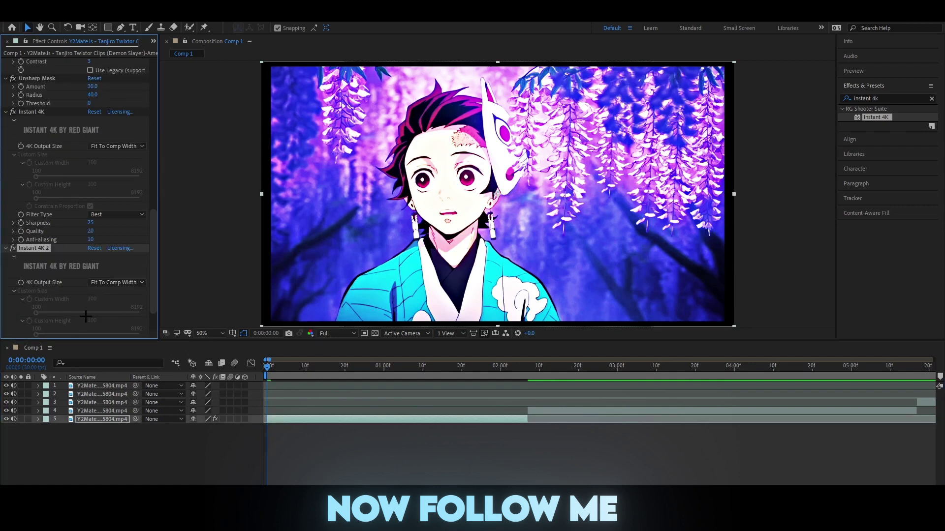
{"action": "scroll", "coordinate": [87, 315], "scroll_direction": "down", "scroll_amount": 2}
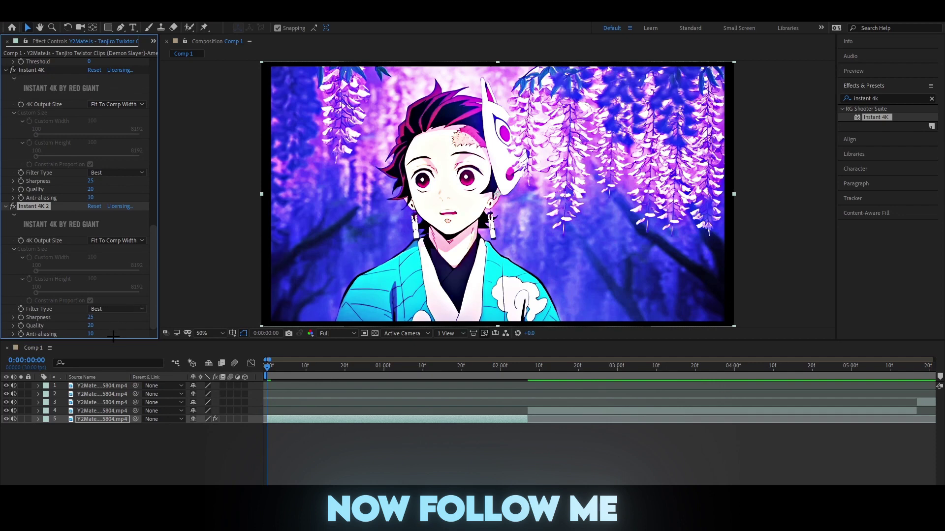
{"action": "left_click", "coordinate": [90, 318]}
{"action": "type", "text": "2"}
{"action": "left_click", "coordinate": [89, 325]}
{"action": "type", "text": "25"}
{"action": "key", "text": "Return"}
{"action": "left_click", "coordinate": [894, 98]}
{"action": "key", "text": "BackSpace"}
Apply Lumetri Color to the fifth clip layer
{"action": "type", "text": "lu"}
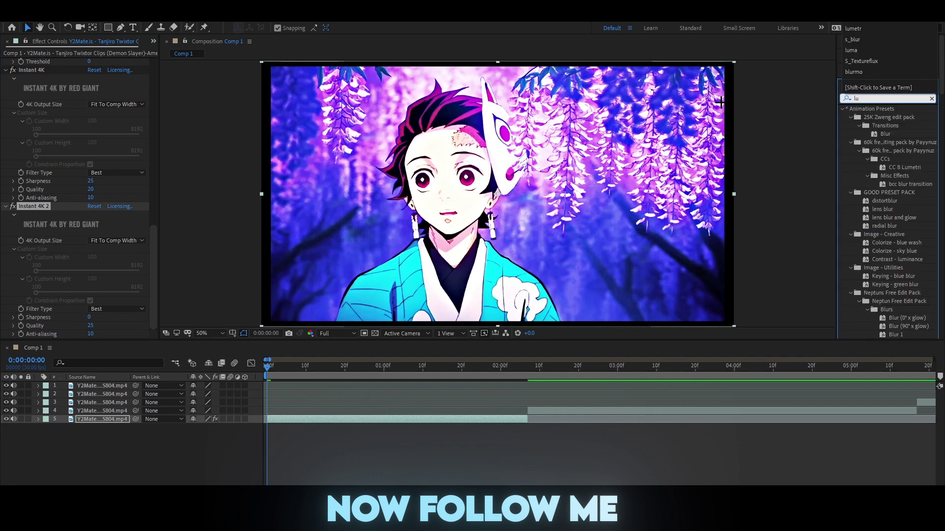
{"action": "type", "text": "mi"}
{"action": "key", "text": "BackSpace"}
{"action": "key", "text": "BackSpace"}
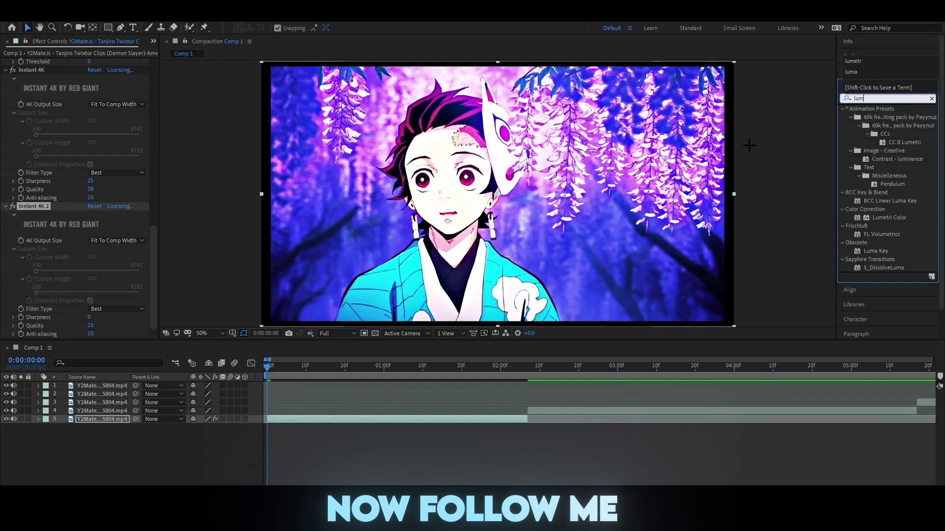
{"action": "type", "text": "et"}
{"action": "left_click_drag", "start_coordinate": [888, 159], "coordinate": [444, 426]}
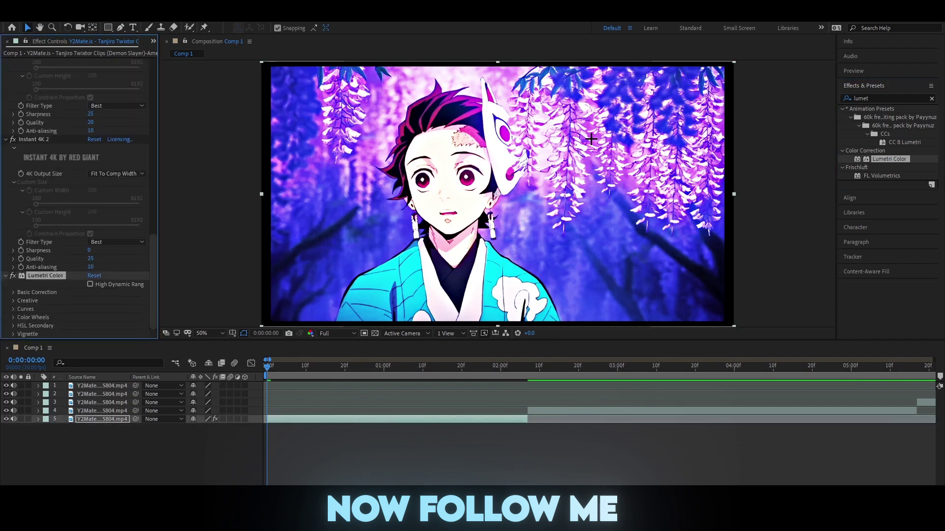
Add Detail-preserving Upscale to the clip with Reduce Noise and Detail both at 100%
{"action": "left_click", "coordinate": [878, 100]}
{"action": "type", "text": "de"}
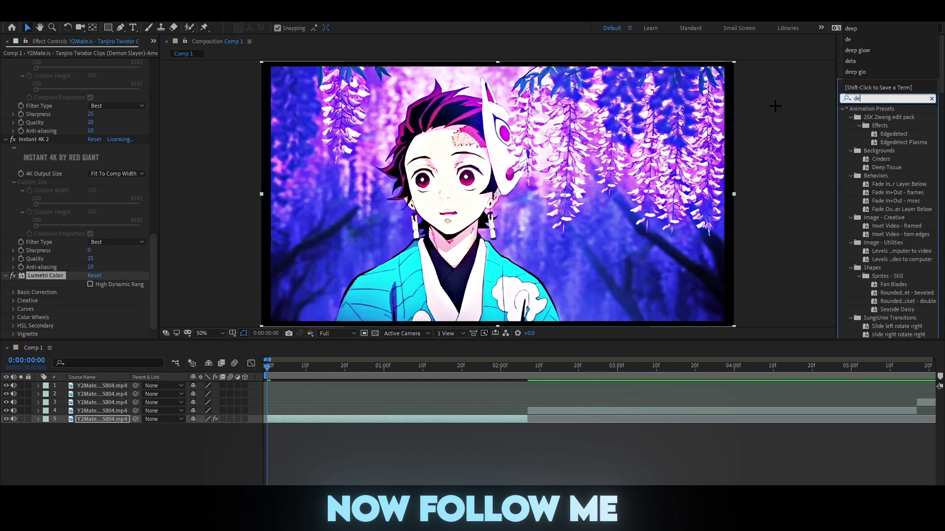
{"action": "type", "text": "ta"}
{"action": "left_click_drag", "start_coordinate": [895, 117], "coordinate": [374, 423]}
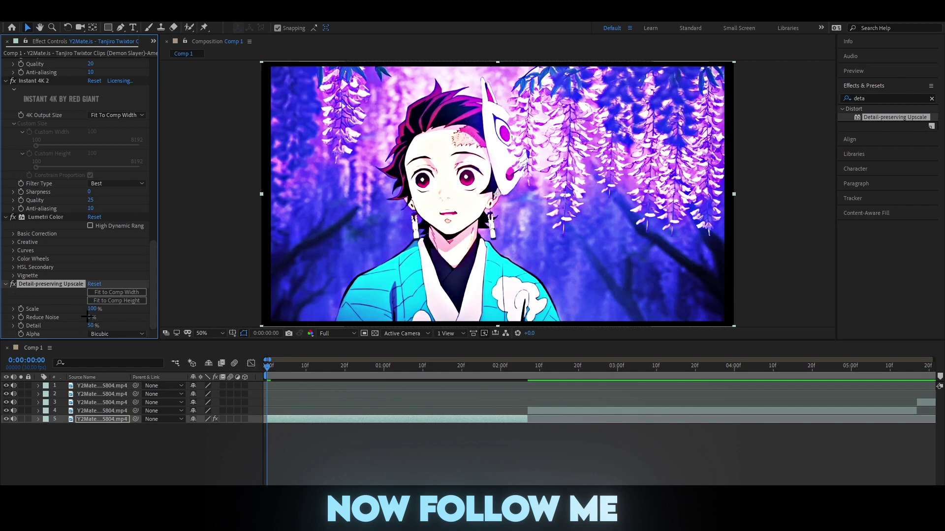
{"action": "left_click", "coordinate": [89, 318]}
{"action": "type", "text": "100"}
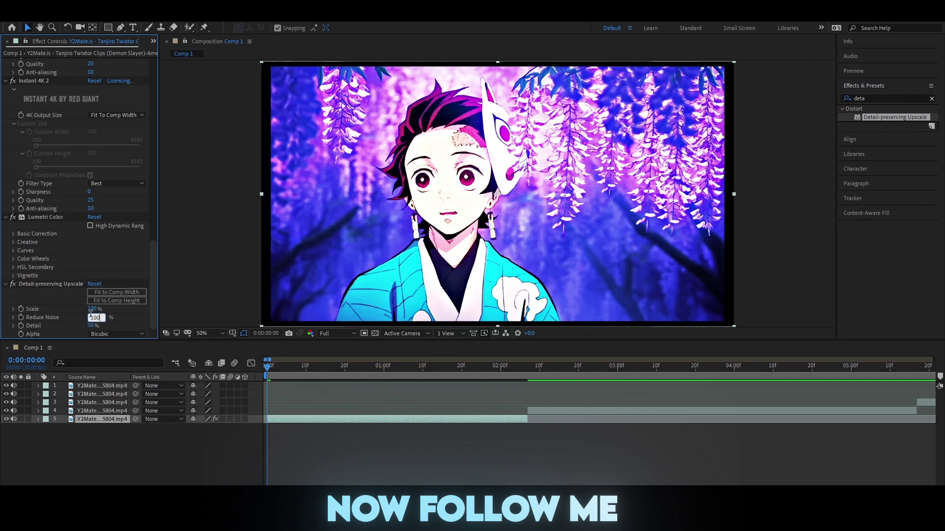
{"action": "left_click", "coordinate": [91, 324]}
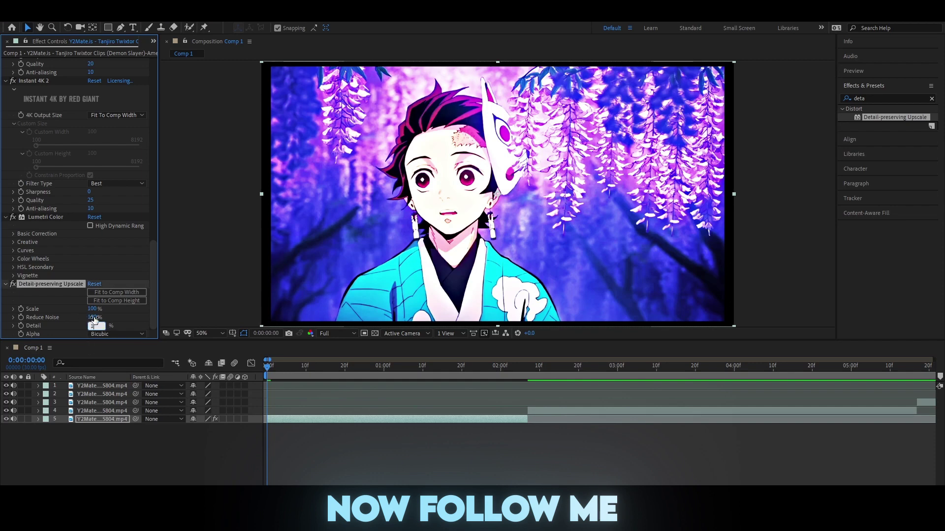
{"action": "type", "text": "100"}
{"action": "left_click", "coordinate": [873, 98]}
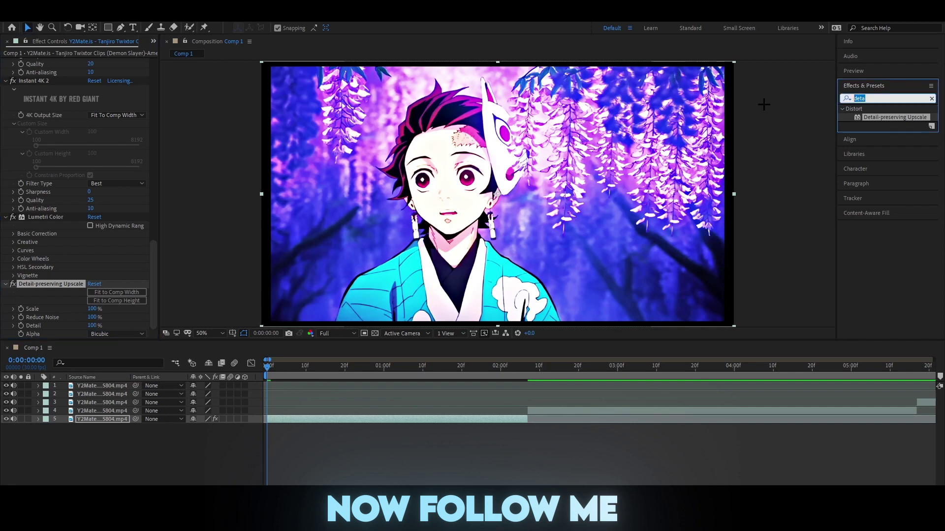
Apply a new Magic Bullet Looks effect to the clip layer and open its editor
{"action": "type", "text": "look"}
{"action": "left_click", "coordinate": [851, 61]}
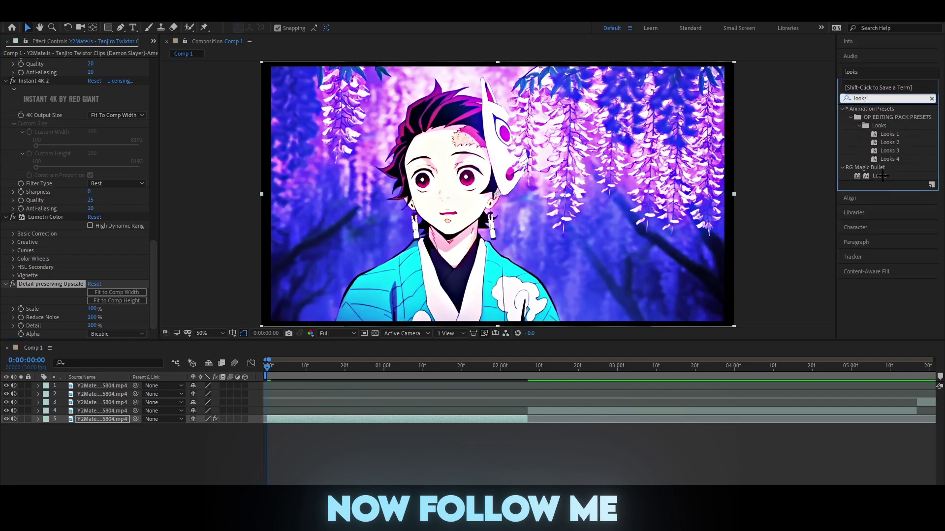
{"action": "mouse_move", "coordinate": [879, 176]}
{"action": "left_mouse_down"}
{"action": "mouse_move", "coordinate": [295, 403]}
{"action": "mouse_move", "coordinate": [347, 418]}
{"action": "left_mouse_up"}
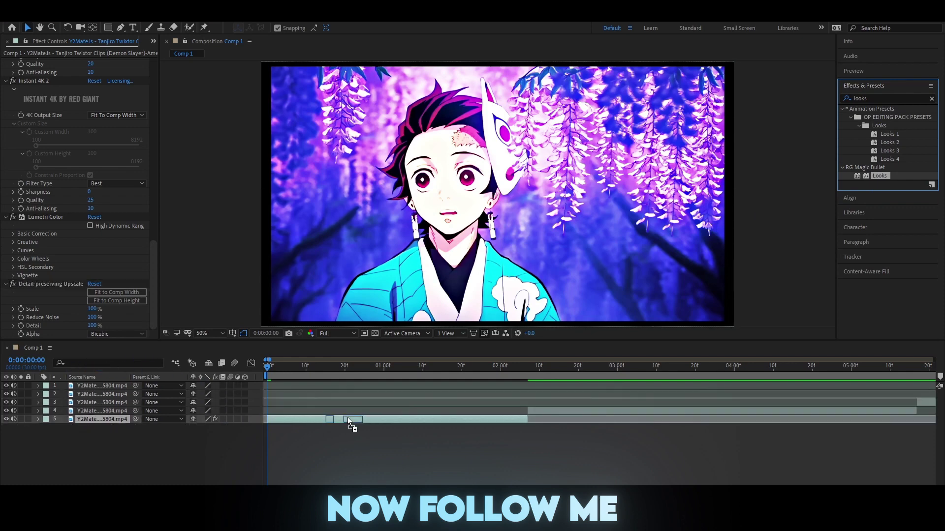
{"action": "left_click", "coordinate": [36, 317]}
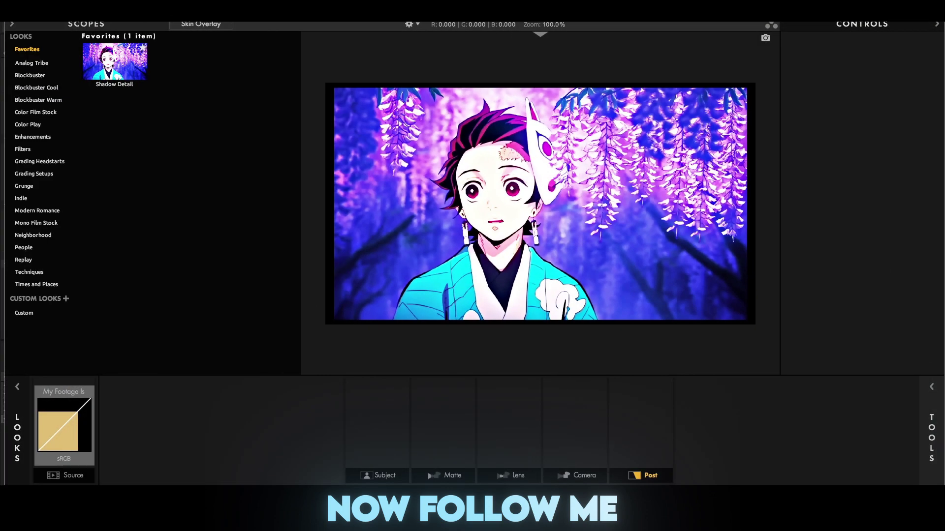
Add an Exposure tool to the Subject stage and set it to +0.10 stops
{"action": "left_click", "coordinate": [921, 426]}
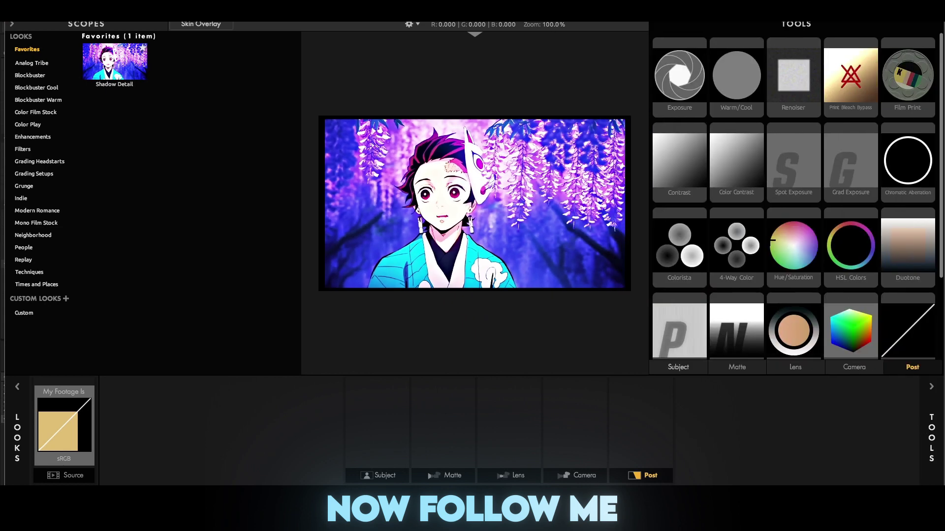
{"action": "left_click", "coordinate": [382, 475]}
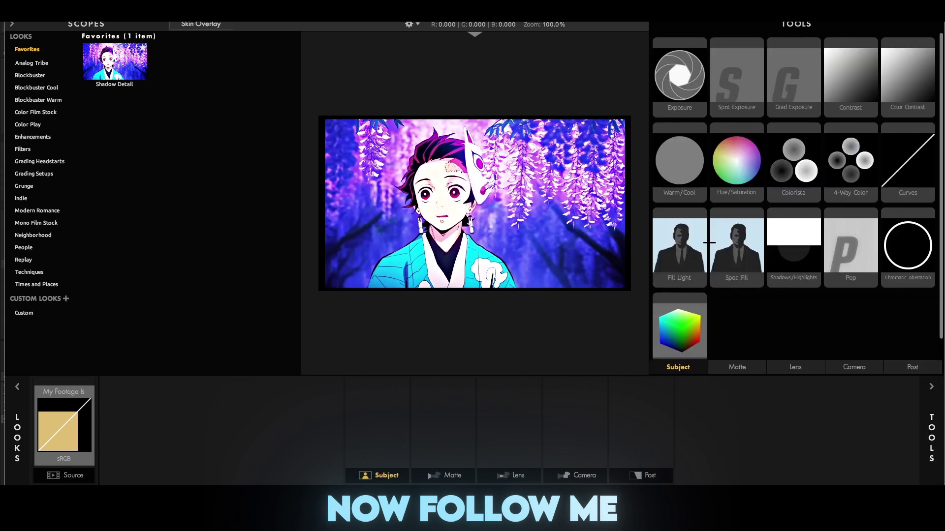
{"action": "left_click_drag", "start_coordinate": [685, 94], "coordinate": [392, 440]}
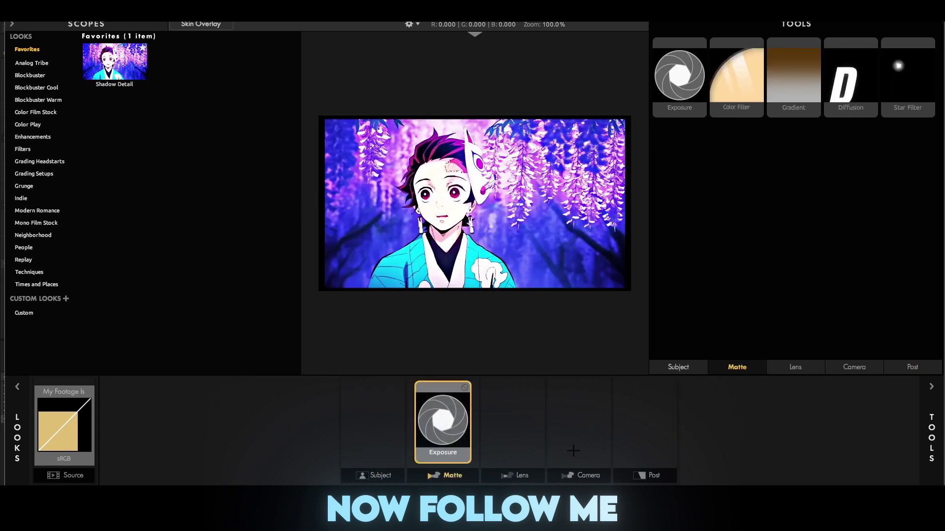
{"action": "key", "text": "Delete"}
{"action": "left_click", "coordinate": [382, 475]}
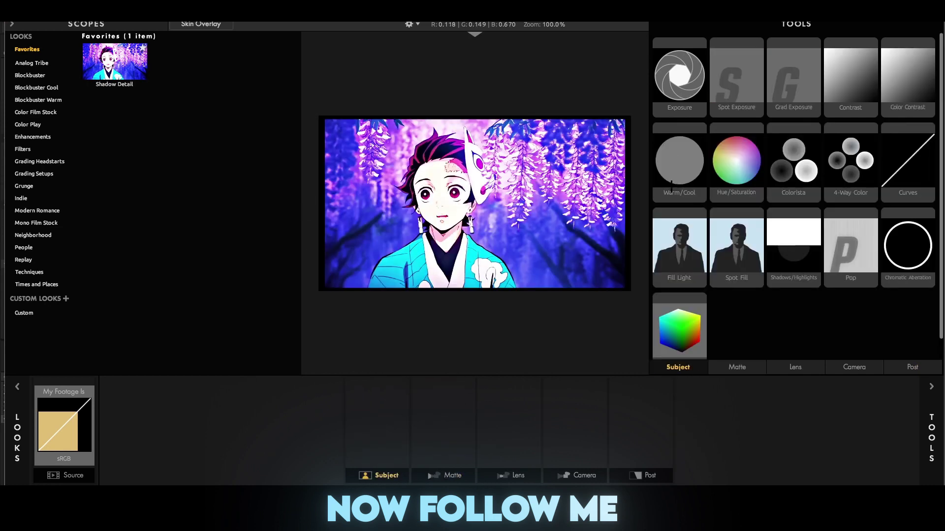
{"action": "left_click_drag", "start_coordinate": [680, 75], "coordinate": [384, 433]}
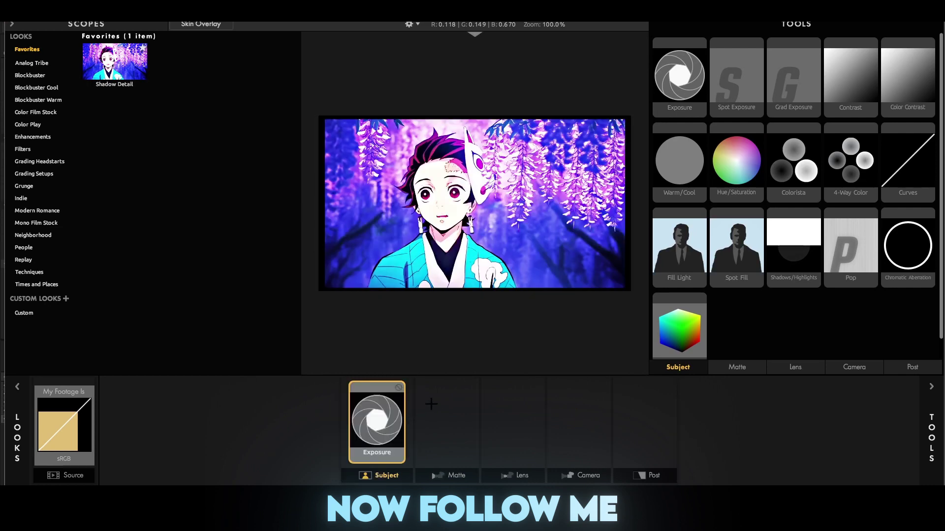
{"action": "left_click", "coordinate": [931, 433]}
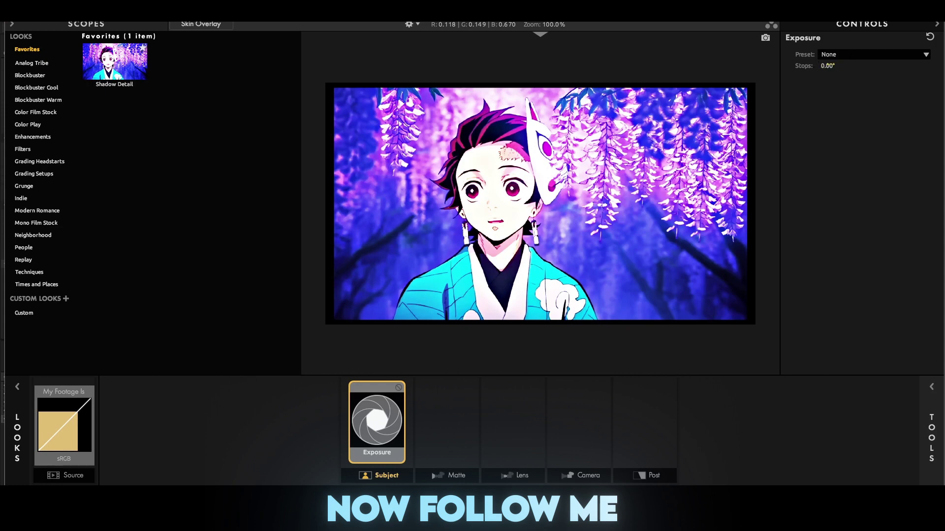
{"action": "left_click", "coordinate": [831, 65]}
{"action": "key", "text": "Return"}
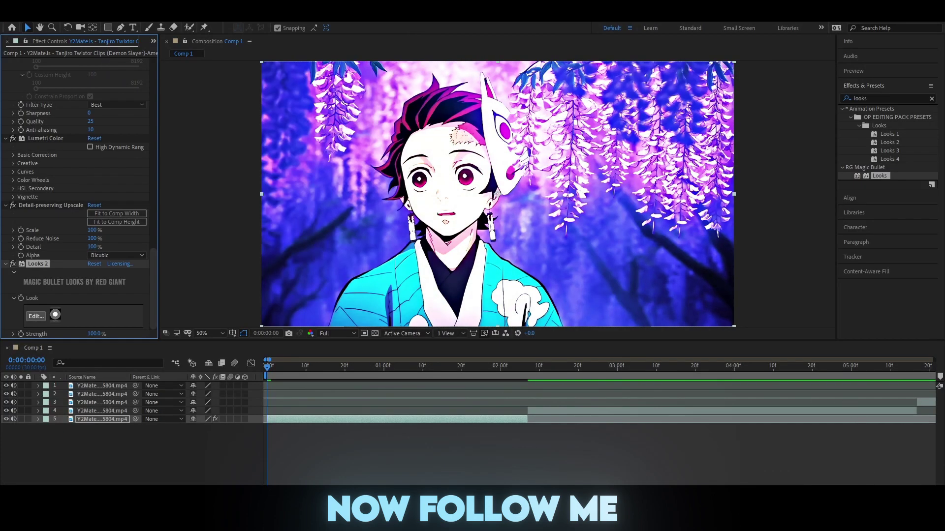
Move the playhead to about 0:00:01:01 to review the graded clip
{"action": "mouse_move", "coordinate": [268, 366]}
{"action": "left_mouse_down"}
{"action": "mouse_move", "coordinate": [451, 398]}
{"action": "mouse_move", "coordinate": [387, 396]}
{"action": "left_mouse_up"}
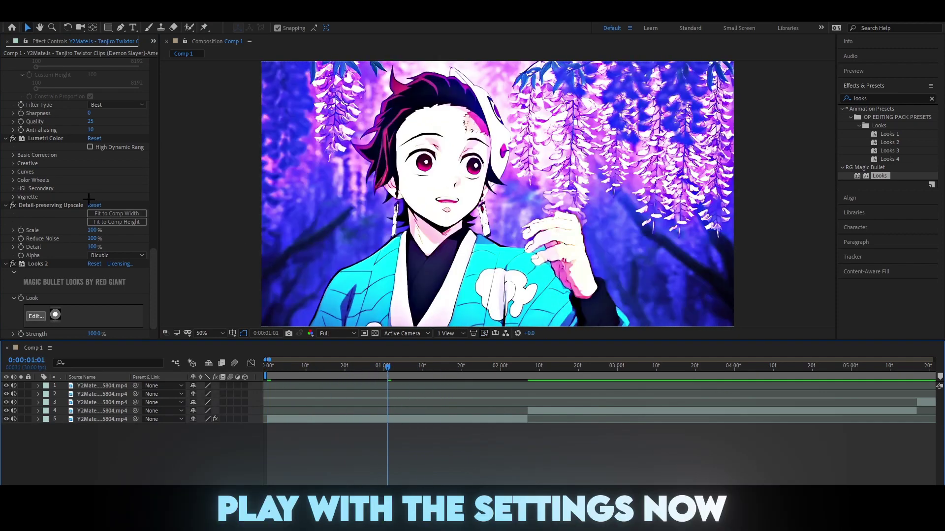
{"action": "scroll", "coordinate": [89, 197], "scroll_direction": "down", "scroll_amount": 5}
{"action": "scroll", "coordinate": [90, 187], "scroll_direction": "down", "scroll_amount": 2}
{"action": "scroll", "coordinate": [91, 177], "scroll_direction": "down", "scroll_amount": 2}
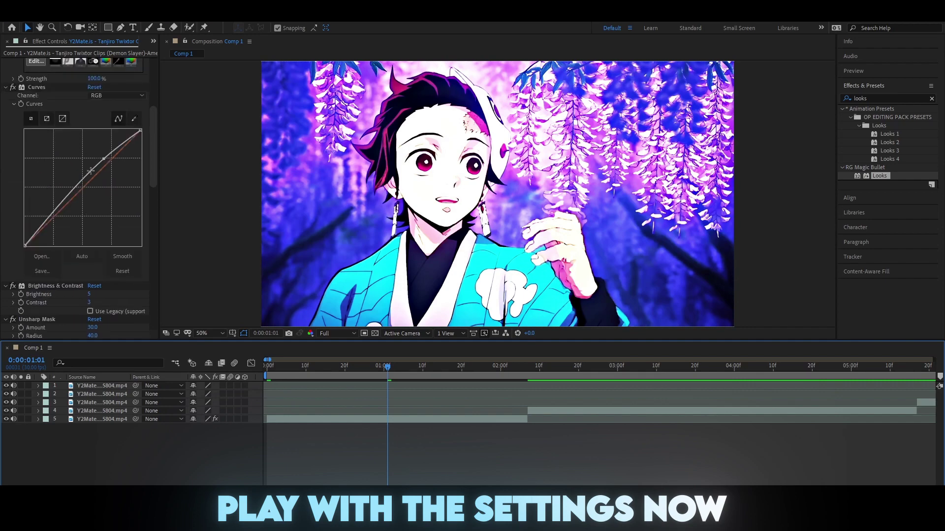
Pull the Curves midpoint slightly down to darken midtones, then scrub through the clip to review
{"action": "left_click_drag", "start_coordinate": [103, 160], "coordinate": [109, 172]}
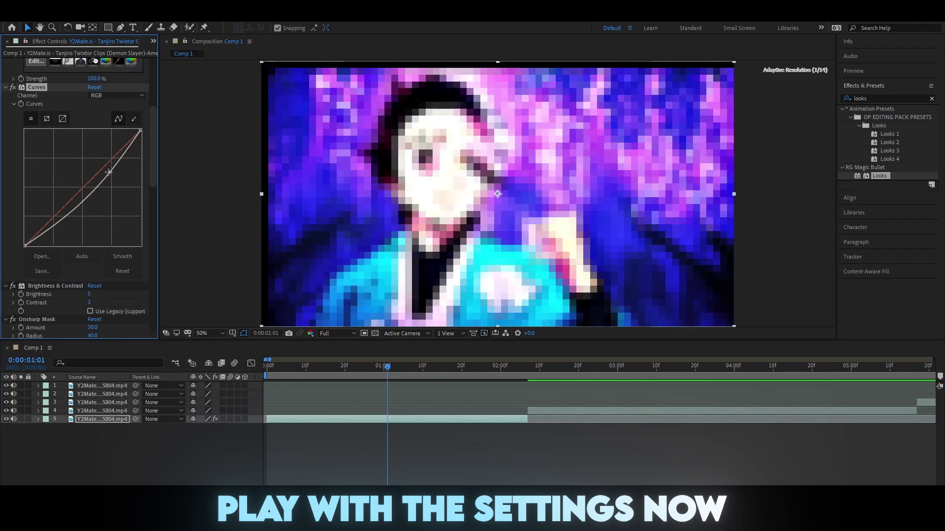
{"action": "key", "text": "ctrl+z"}
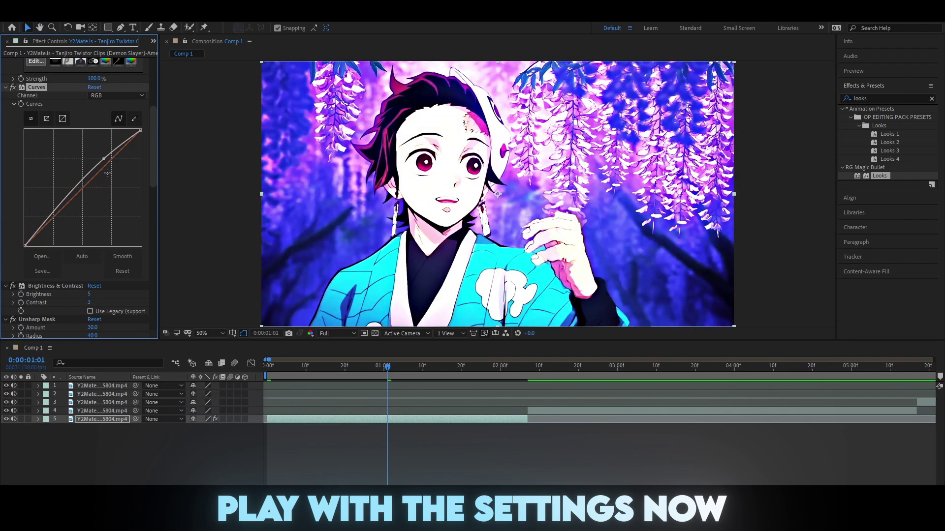
{"action": "left_click_drag", "start_coordinate": [104, 160], "coordinate": [111, 166]}
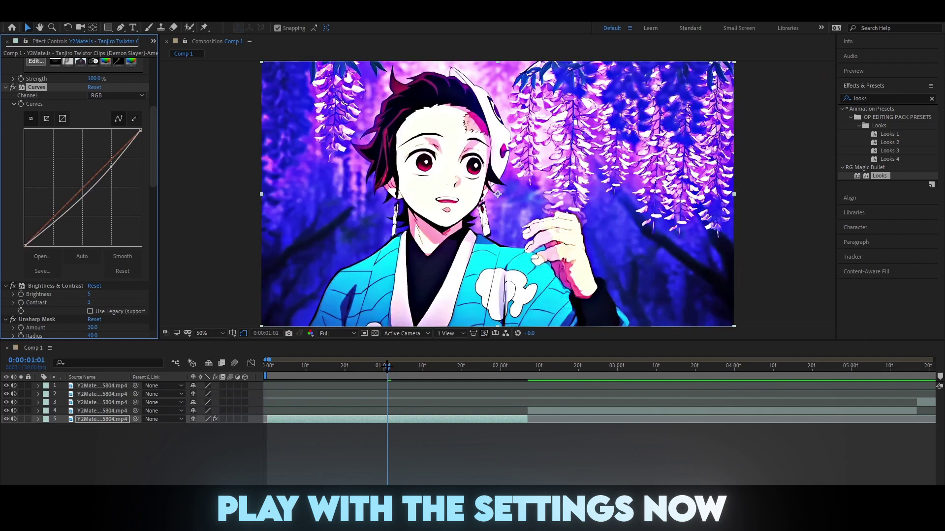
{"action": "mouse_move", "coordinate": [389, 370]}
{"action": "left_mouse_down"}
{"action": "mouse_move", "coordinate": [267, 370]}
{"action": "mouse_move", "coordinate": [329, 366]}
{"action": "left_mouse_up"}
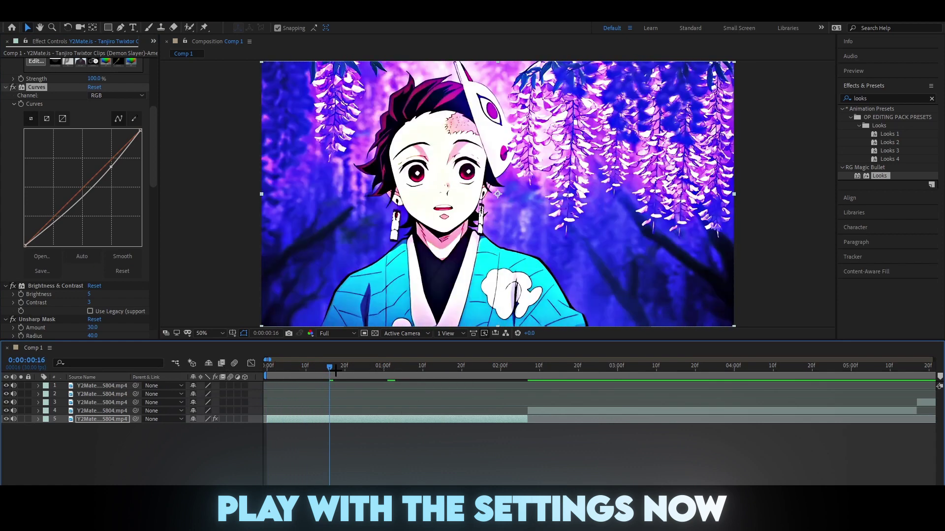
{"action": "left_click_drag", "start_coordinate": [330, 368], "coordinate": [435, 387]}
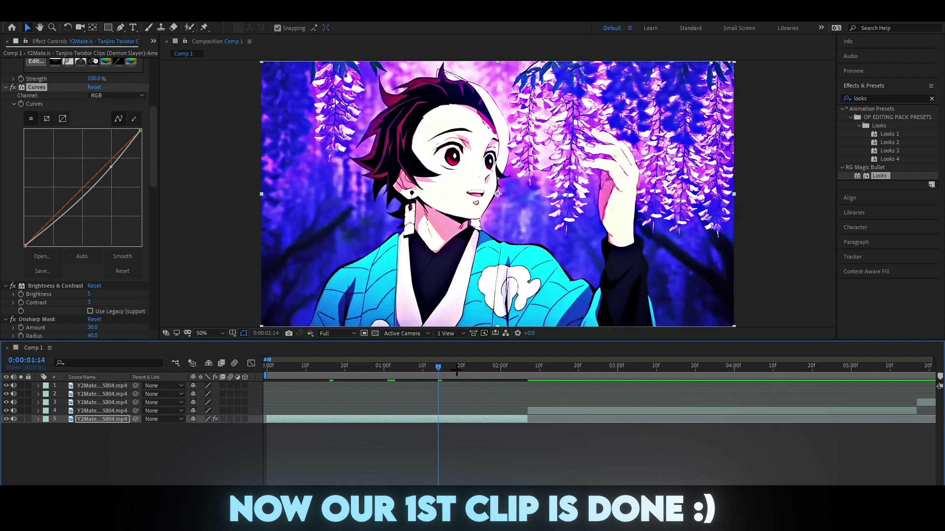
{"action": "left_click_drag", "start_coordinate": [438, 367], "coordinate": [498, 370]}
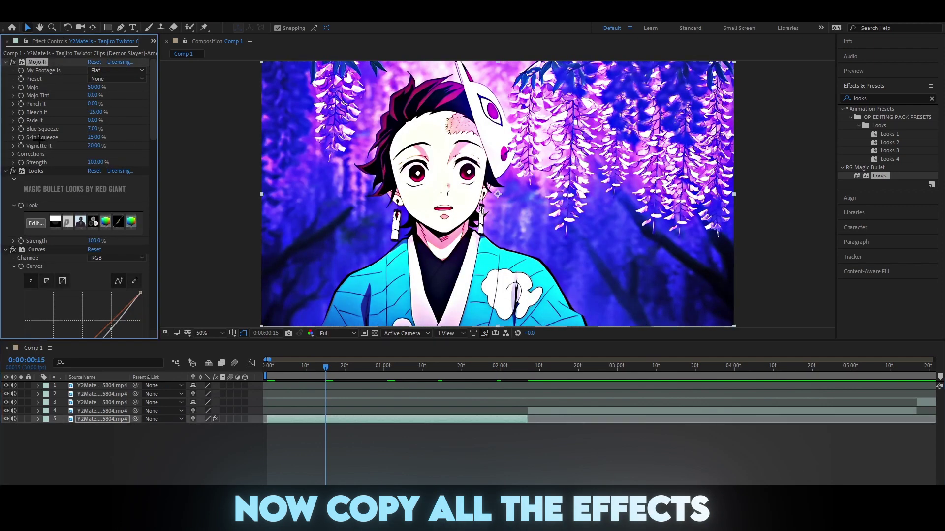
Select all of layer 5's effects and paste them onto layer 4
{"action": "scroll", "coordinate": [57, 197], "scroll_direction": "down", "scroll_amount": 15}
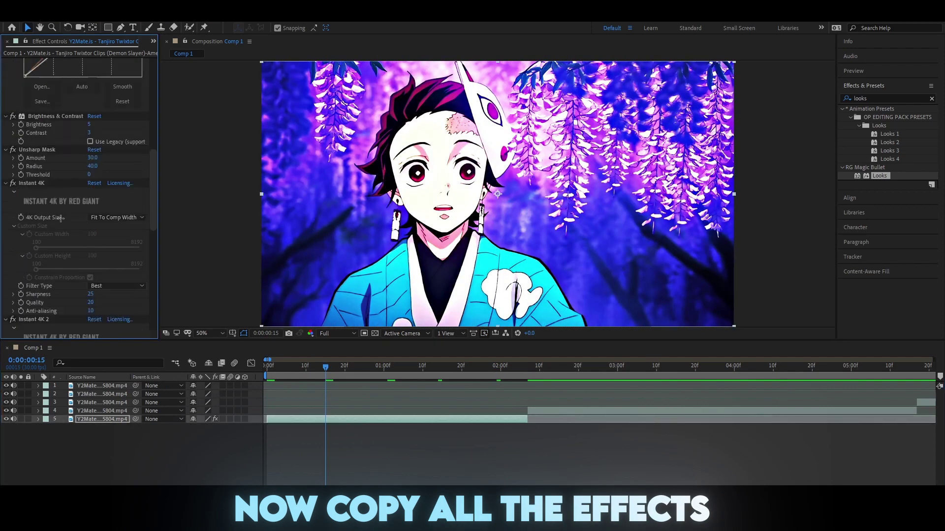
{"action": "scroll", "coordinate": [60, 218], "scroll_direction": "down", "scroll_amount": 7}
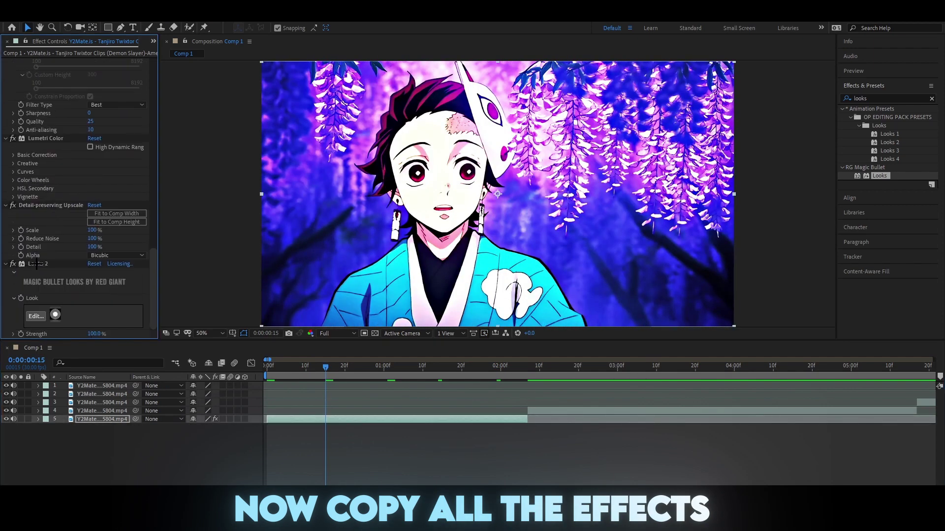
{"action": "key", "text": "ctrl+a"}
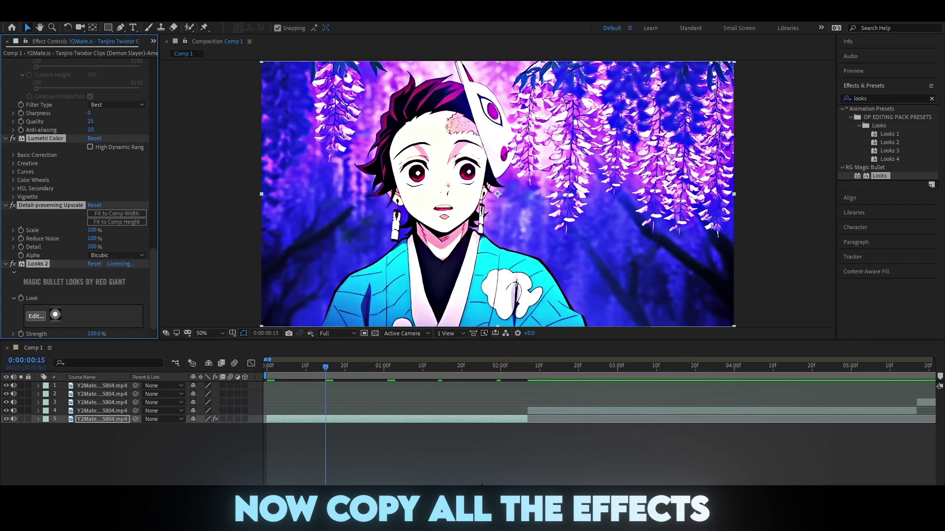
{"action": "left_click", "coordinate": [566, 407]}
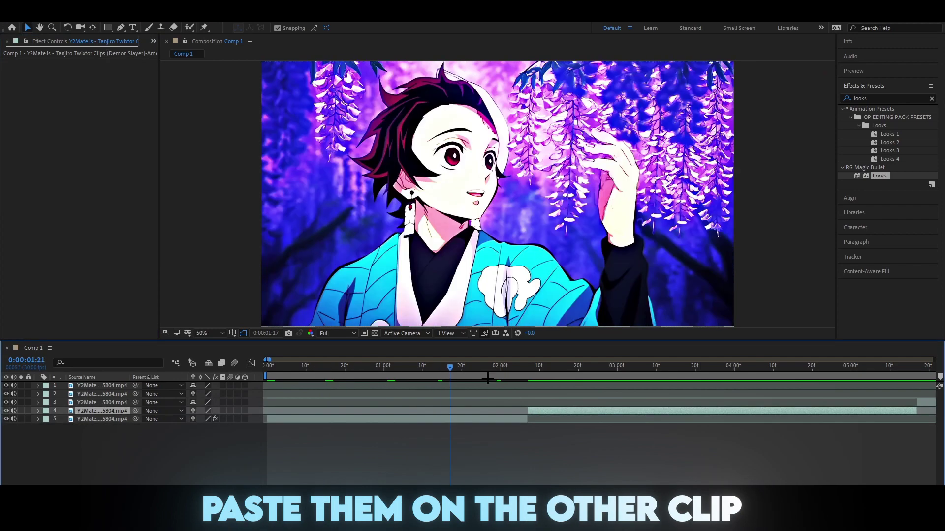
{"action": "left_click_drag", "start_coordinate": [317, 368], "coordinate": [571, 368]}
{"action": "left_click", "coordinate": [110, 219]}
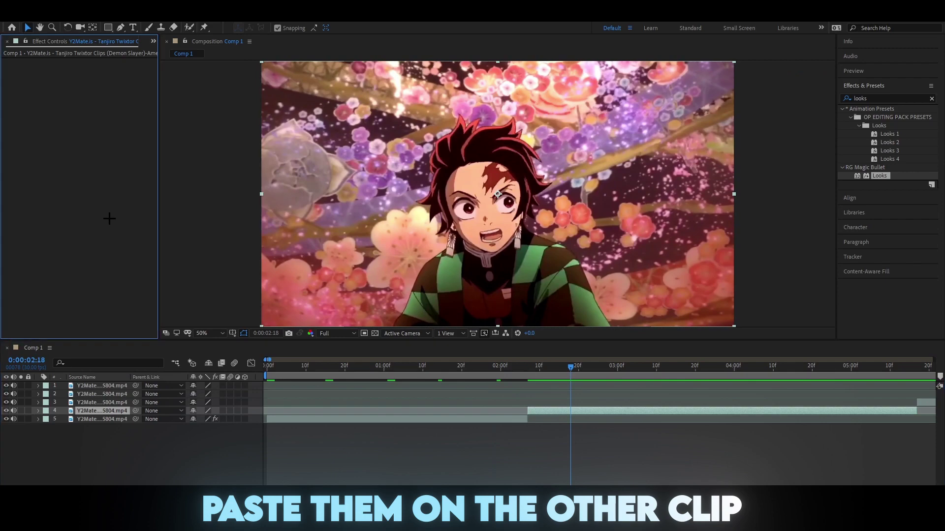
{"action": "key", "text": "ctrl+v"}
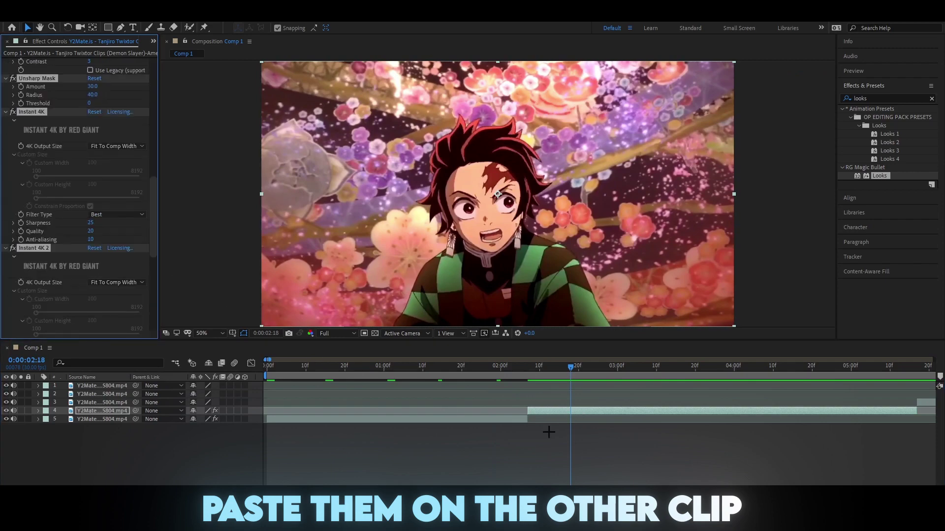
Step back to an earlier frame of layer 4 and open its pasted Looks effect for editing
{"action": "left_click", "coordinate": [507, 461]}
{"action": "left_click_drag", "start_coordinate": [566, 366], "coordinate": [540, 365]}
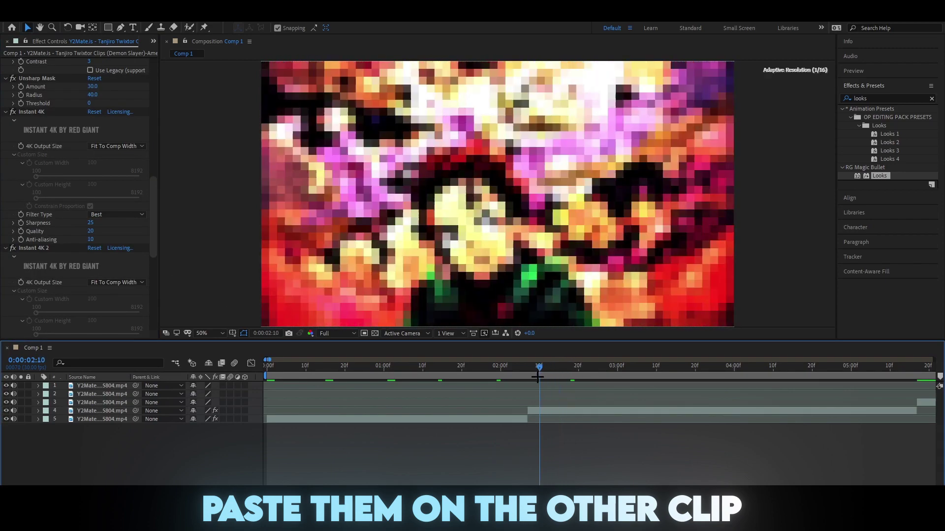
{"action": "scroll", "coordinate": [22, 228], "scroll_direction": "up", "scroll_amount": 3}
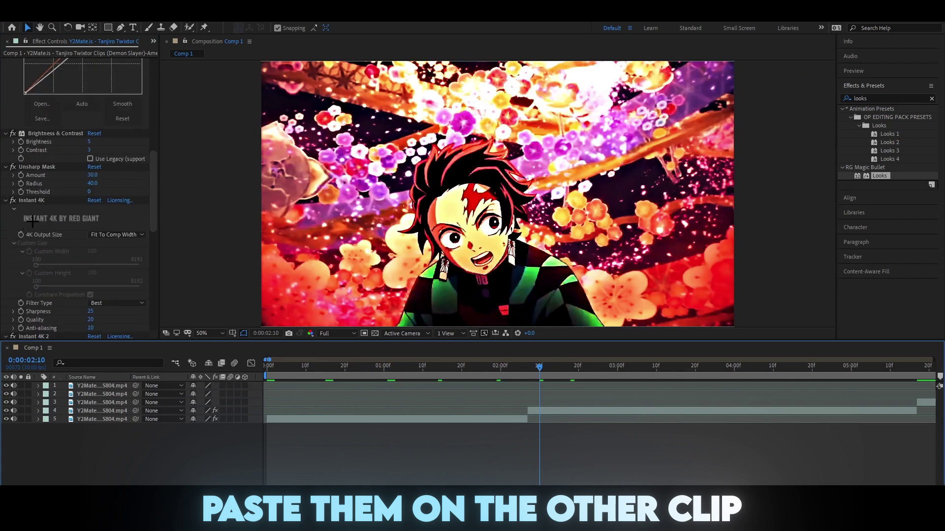
{"action": "scroll", "coordinate": [30, 222], "scroll_direction": "up", "scroll_amount": 2}
{"action": "scroll", "coordinate": [32, 220], "scroll_direction": "up", "scroll_amount": 2}
{"action": "scroll", "coordinate": [34, 219], "scroll_direction": "up", "scroll_amount": 2}
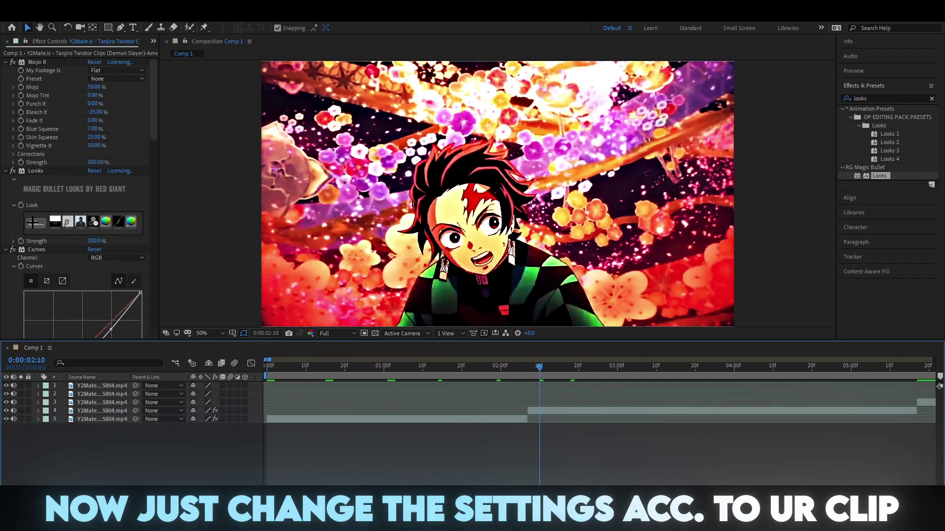
{"action": "left_click", "coordinate": [36, 222]}
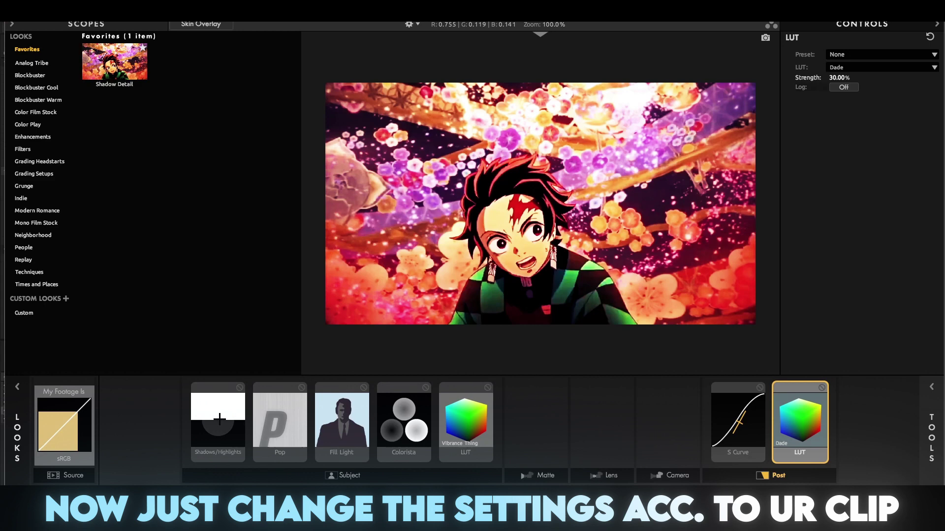
Change the Fill Light colour to green
{"action": "left_click", "coordinate": [219, 418]}
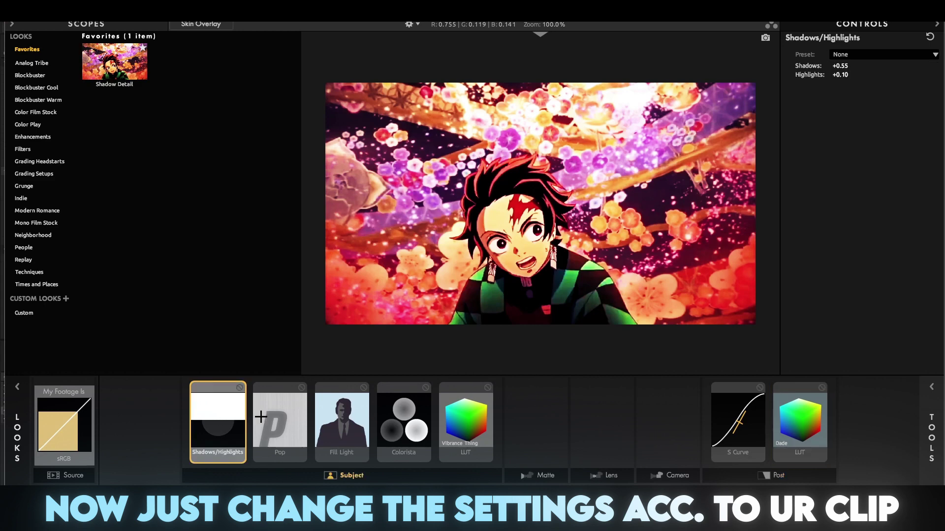
{"action": "left_click", "coordinate": [273, 419]}
{"action": "left_click", "coordinate": [357, 433]}
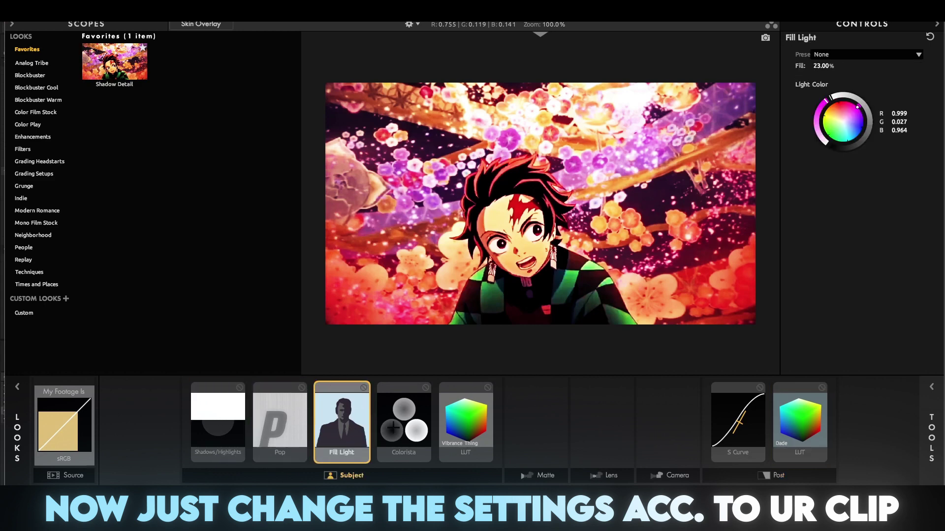
{"action": "left_click_drag", "start_coordinate": [856, 113], "coordinate": [823, 129]}
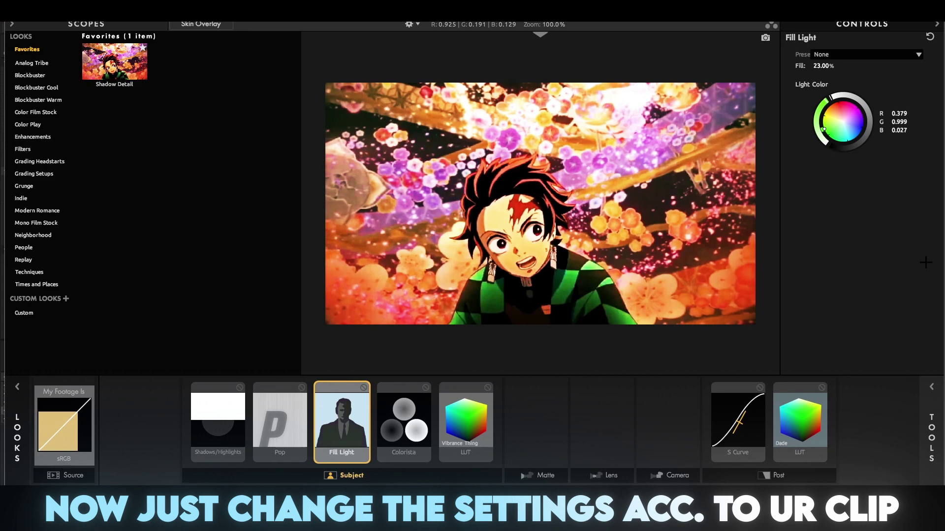
In Colorista HSL, set purple saturation to 0% and raise green and red saturation
{"action": "left_click", "coordinate": [409, 426]}
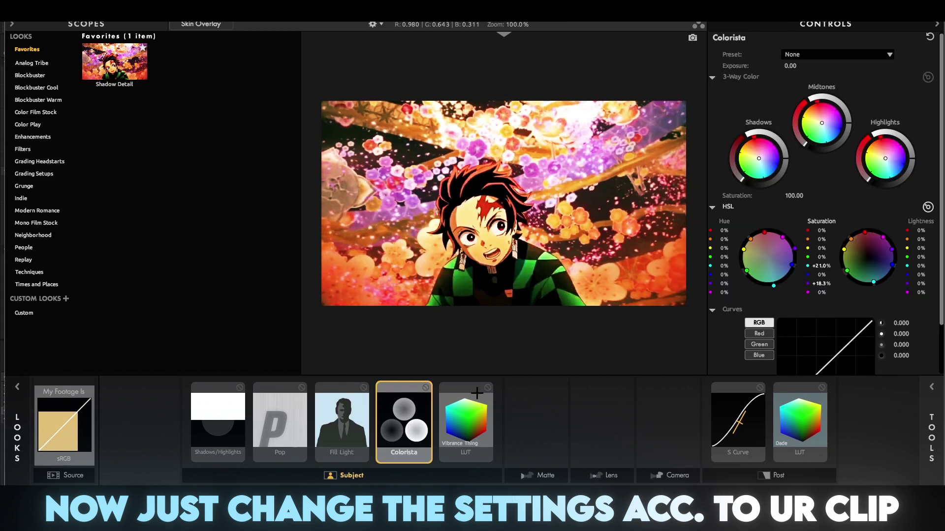
{"action": "left_click", "coordinate": [819, 265]}
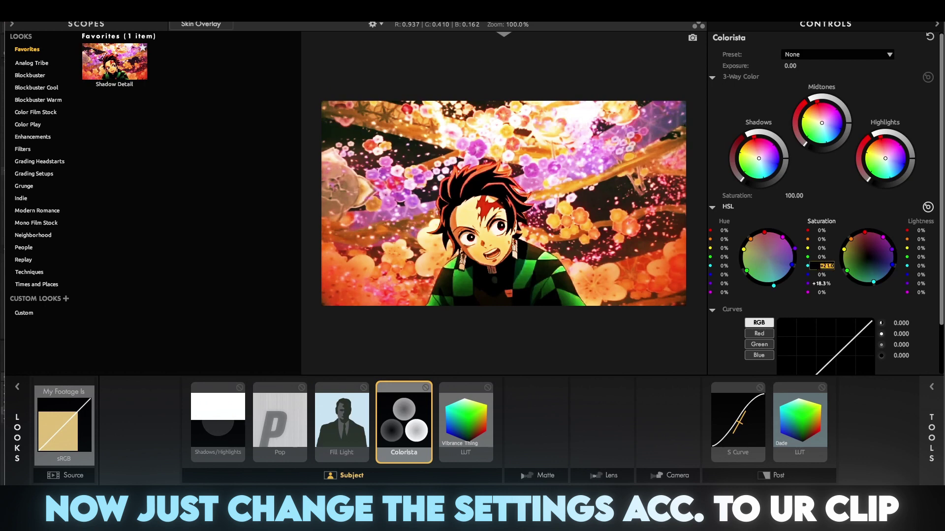
{"action": "left_click", "coordinate": [819, 283]}
{"action": "type", "text": "0"}
{"action": "key", "text": "Return"}
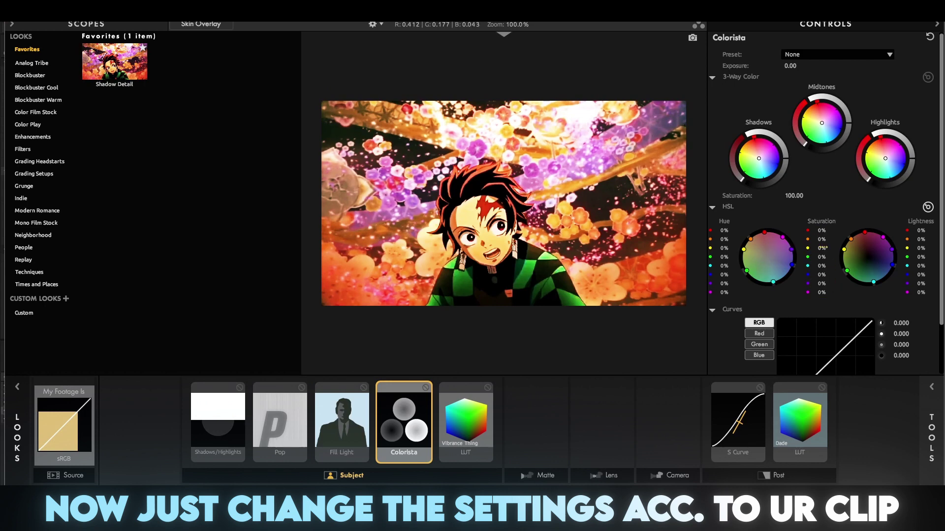
{"action": "left_click_drag", "start_coordinate": [820, 257], "coordinate": [831, 257]}
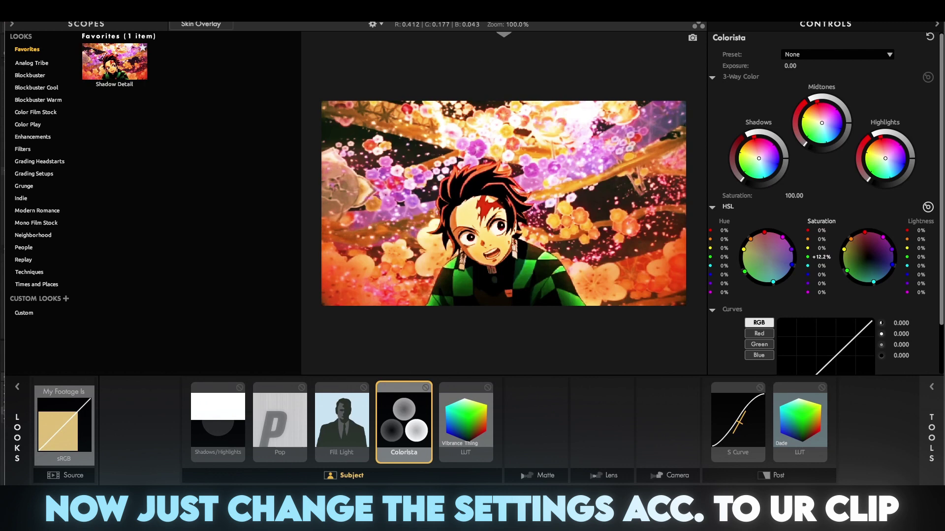
{"action": "left_click_drag", "start_coordinate": [741, 274], "coordinate": [741, 274]}
{"action": "left_click_drag", "start_coordinate": [821, 231], "coordinate": [826, 239]}
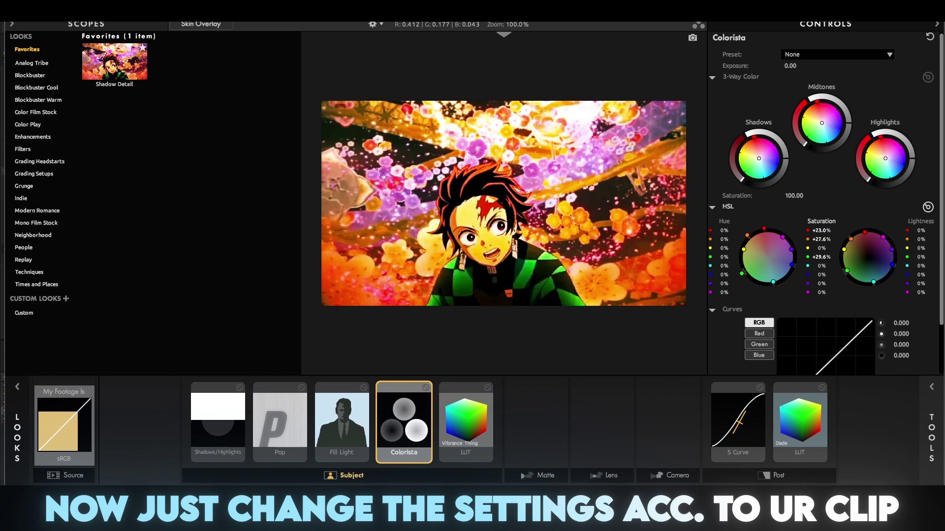
Raise the Vibrance Thing LUT strength and check the S Curve and Dade LUT settings
{"action": "left_click", "coordinate": [469, 423]}
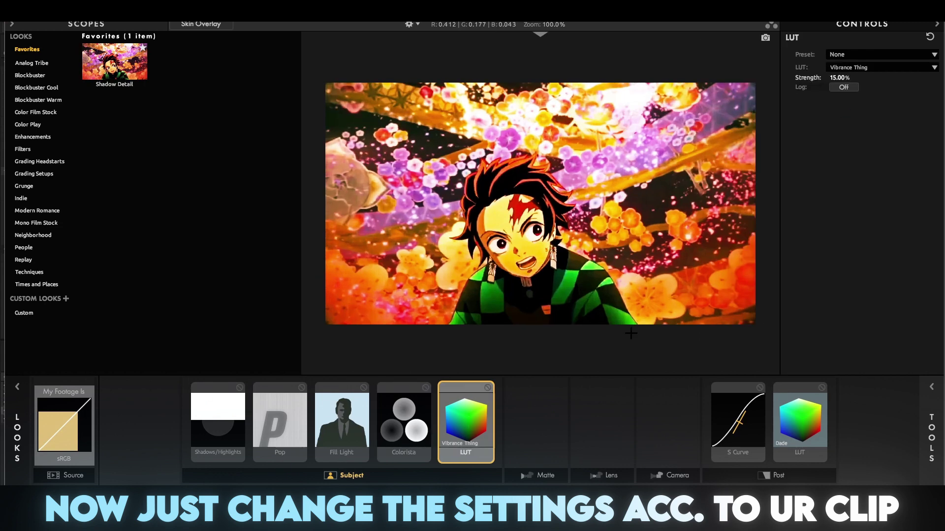
{"action": "mouse_move", "coordinate": [839, 77]}
{"action": "left_mouse_down"}
{"action": "mouse_move", "coordinate": [847, 77]}
{"action": "mouse_move", "coordinate": [831, 78]}
{"action": "left_mouse_up"}
{"action": "left_click", "coordinate": [729, 423]}
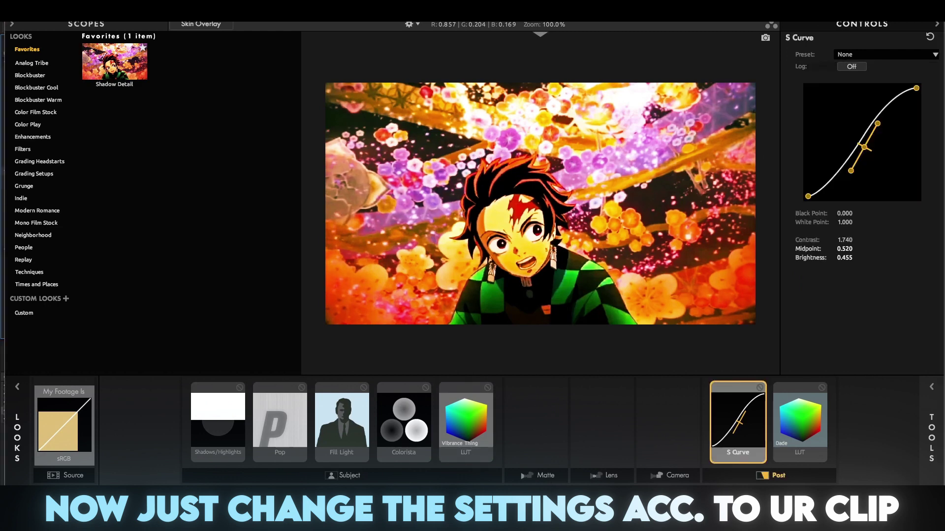
{"action": "left_click", "coordinate": [807, 414]}
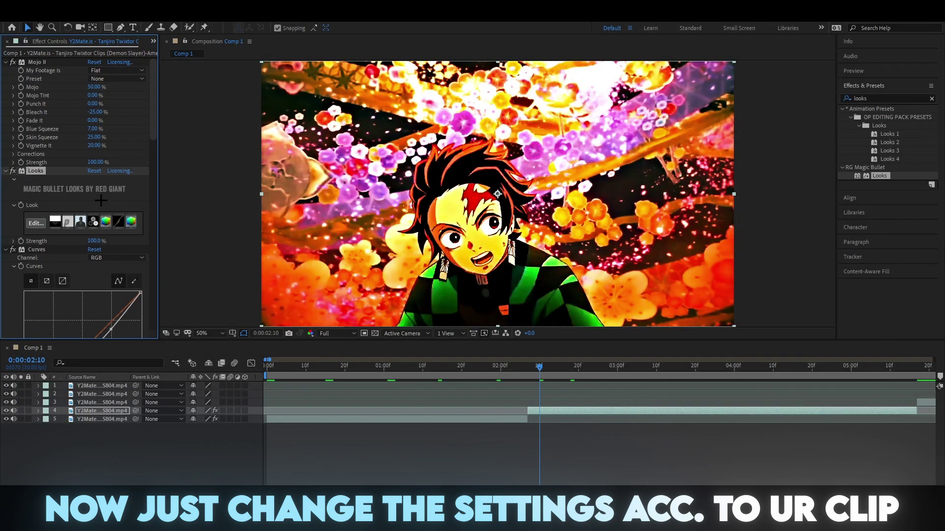
Lift layer 4's Curves RGB point up-left to brighten it, then preview a later frame
{"action": "left_click", "coordinate": [35, 249]}
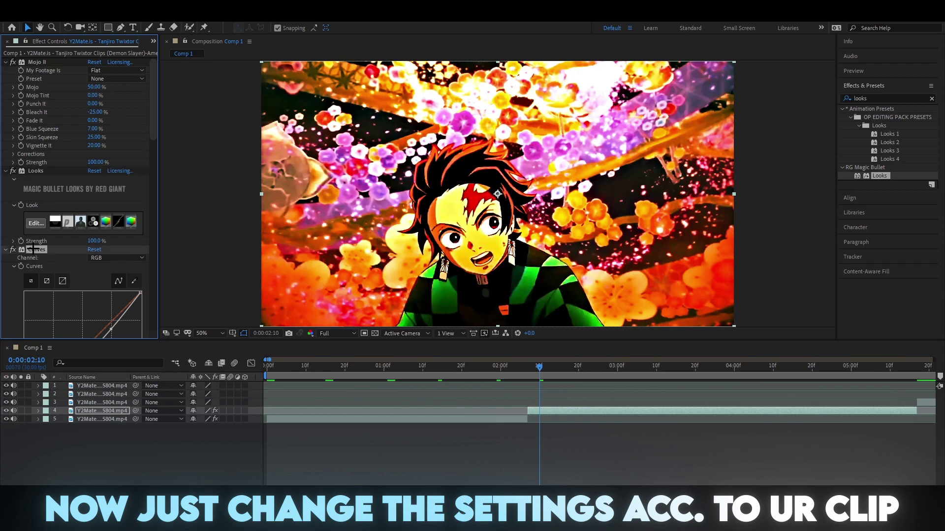
{"action": "scroll", "coordinate": [35, 243], "scroll_direction": "down", "scroll_amount": 3}
{"action": "scroll", "coordinate": [96, 246], "scroll_direction": "down", "scroll_amount": 2}
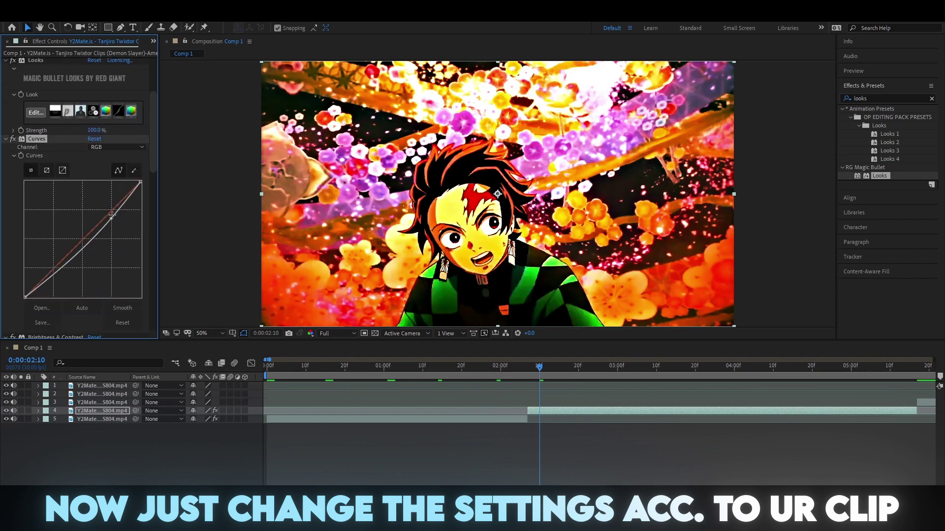
{"action": "left_click_drag", "start_coordinate": [112, 217], "coordinate": [101, 210]}
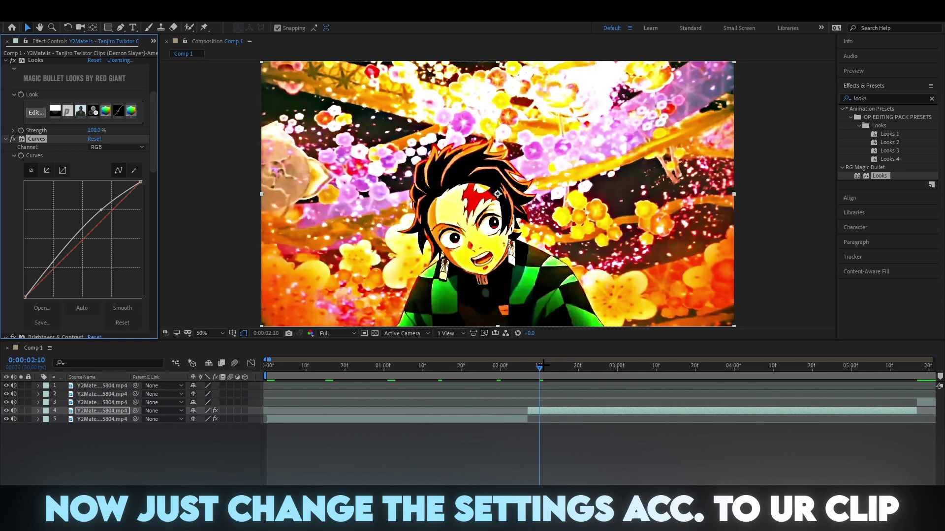
{"action": "left_click_drag", "start_coordinate": [543, 364], "coordinate": [702, 382]}
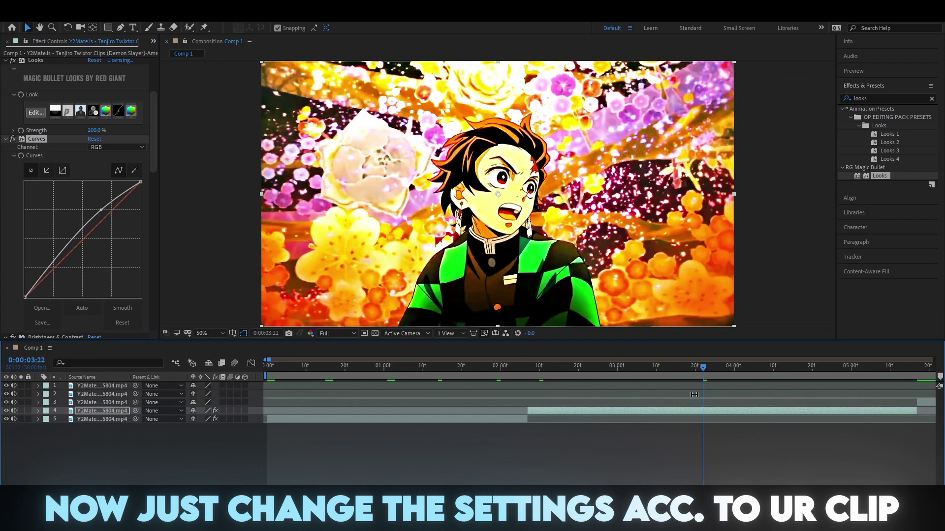
{"action": "scroll", "coordinate": [43, 262], "scroll_direction": "down", "scroll_amount": 3}
{"action": "scroll", "coordinate": [43, 262], "scroll_direction": "down", "scroll_amount": 3}
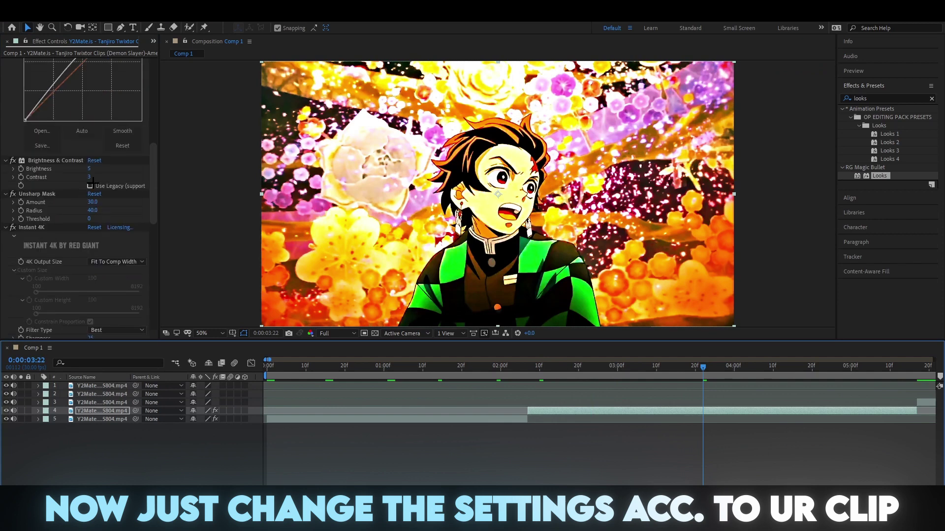
{"action": "scroll", "coordinate": [55, 239], "scroll_direction": "down", "scroll_amount": 2}
{"action": "scroll", "coordinate": [54, 243], "scroll_direction": "down", "scroll_amount": 2}
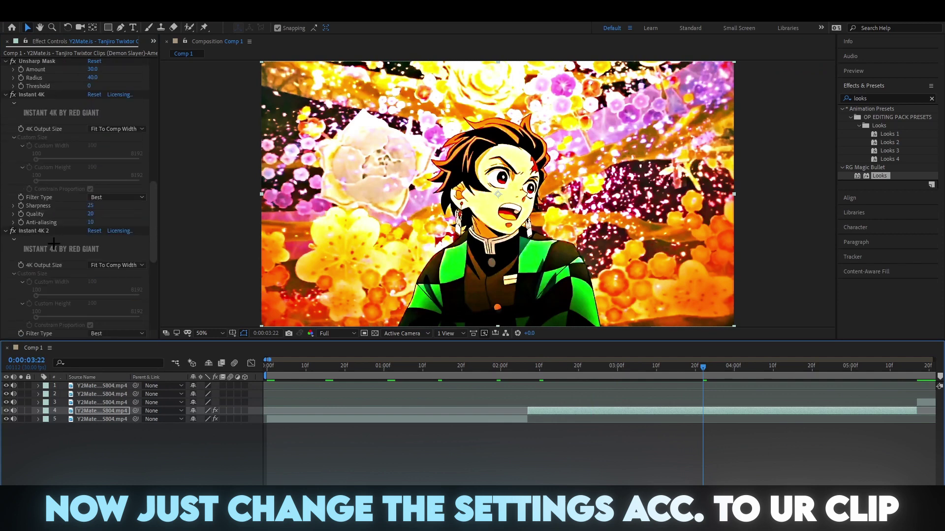
{"action": "scroll", "coordinate": [54, 243], "scroll_direction": "down", "scroll_amount": 2}
{"action": "scroll", "coordinate": [53, 243], "scroll_direction": "down", "scroll_amount": 5}
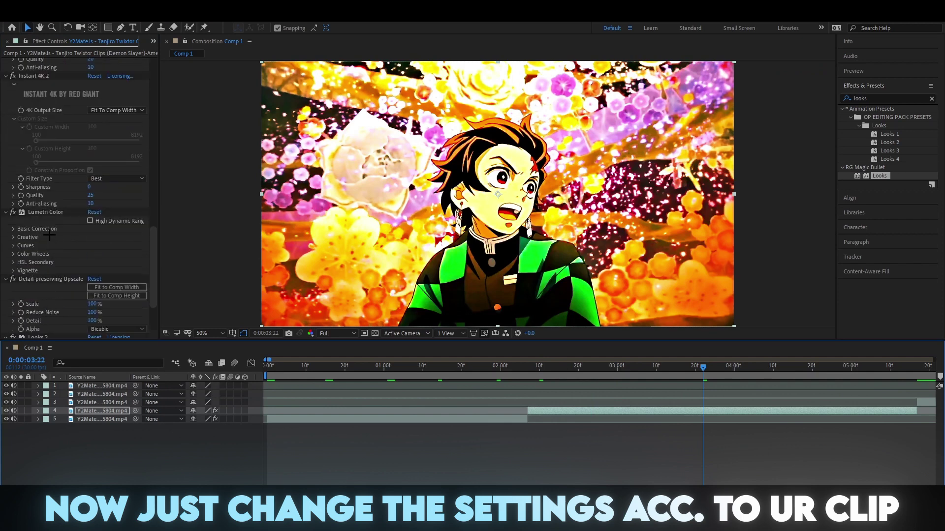
{"action": "scroll", "coordinate": [88, 229], "scroll_direction": "down", "scroll_amount": 3}
Raise the second Looks effect's Exposure from +0.10 to +0.80 stops
{"action": "left_click", "coordinate": [41, 315]}
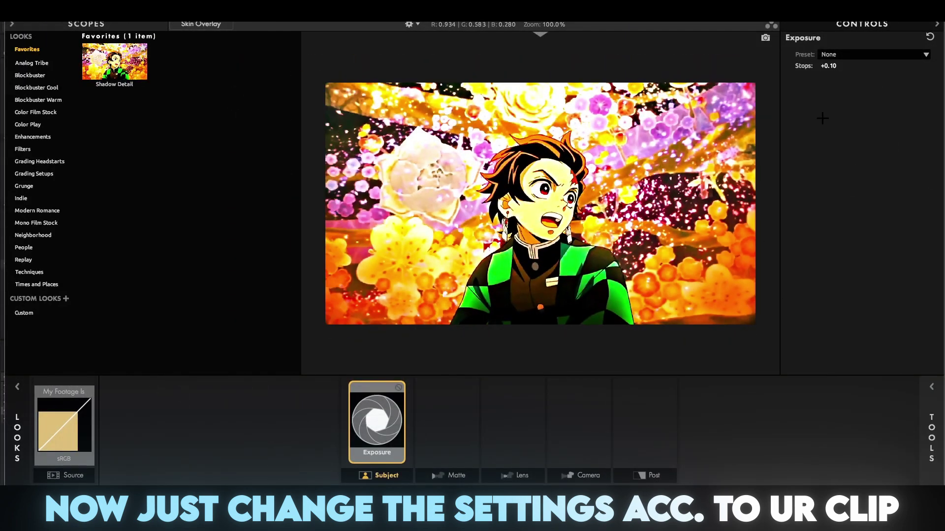
{"action": "mouse_move", "coordinate": [828, 65]}
{"action": "left_mouse_down"}
{"action": "mouse_move", "coordinate": [837, 65]}
{"action": "mouse_move", "coordinate": [853, 125]}
{"action": "left_mouse_up"}
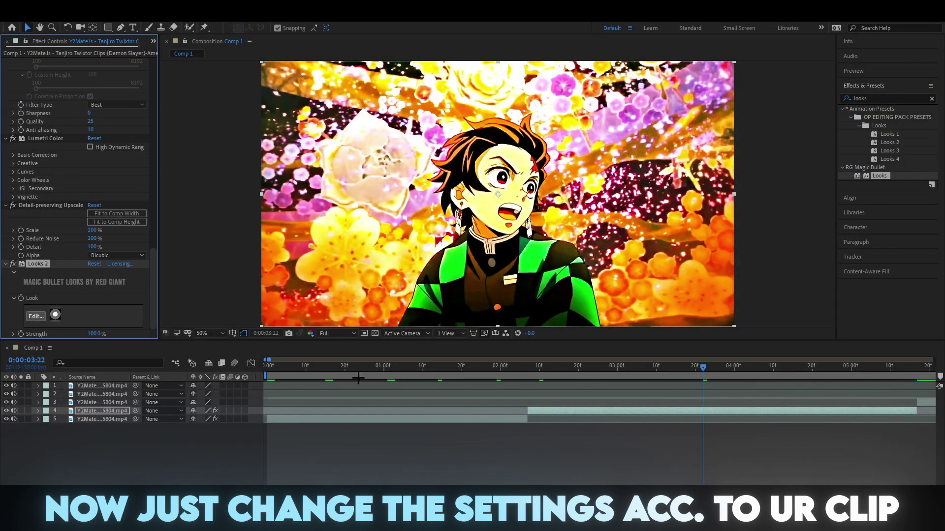
Select the first clip on layer 5 and its entire effect stack for copying
{"action": "mouse_move", "coordinate": [699, 365]}
{"action": "left_mouse_down"}
{"action": "mouse_move", "coordinate": [828, 393]}
{"action": "mouse_move", "coordinate": [714, 374]}
{"action": "left_mouse_up"}
{"action": "left_click", "coordinate": [442, 374]}
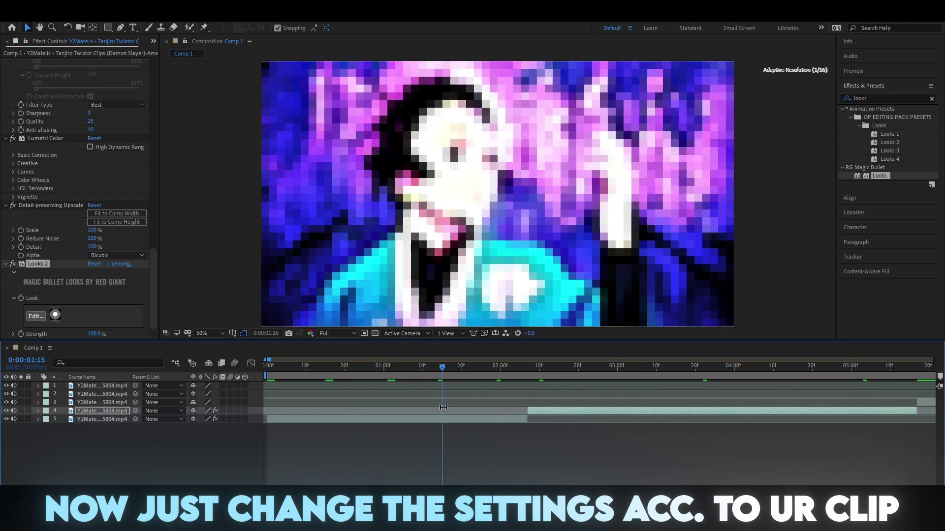
{"action": "left_click", "coordinate": [337, 421]}
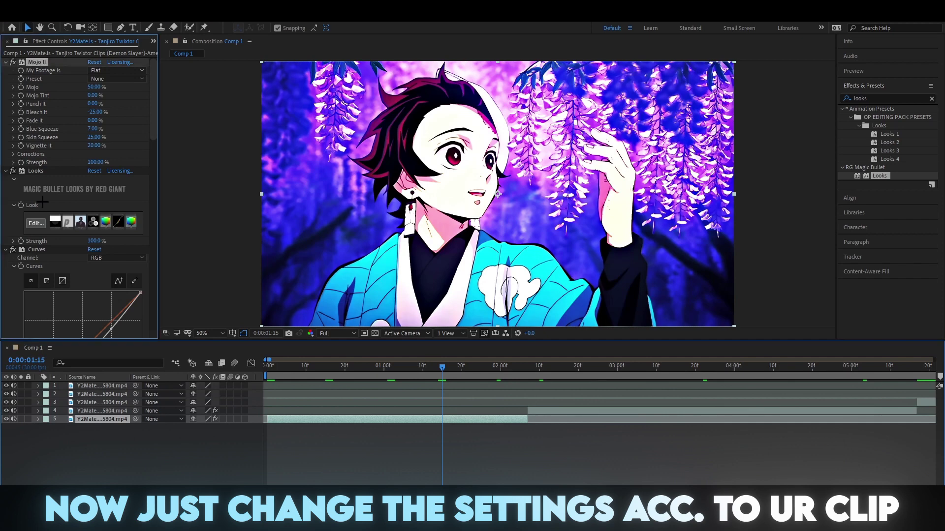
{"action": "scroll", "coordinate": [63, 282], "scroll_direction": "down", "scroll_amount": 15}
{"action": "scroll", "coordinate": [63, 281], "scroll_direction": "down", "scroll_amount": 4}
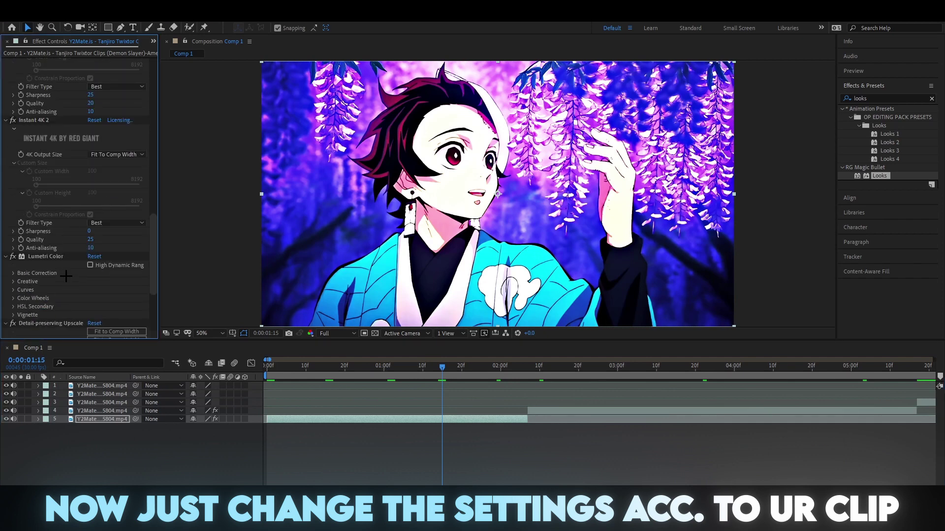
{"action": "scroll", "coordinate": [65, 276], "scroll_direction": "down", "scroll_amount": 3}
{"action": "key", "text": "ctrl+a"}
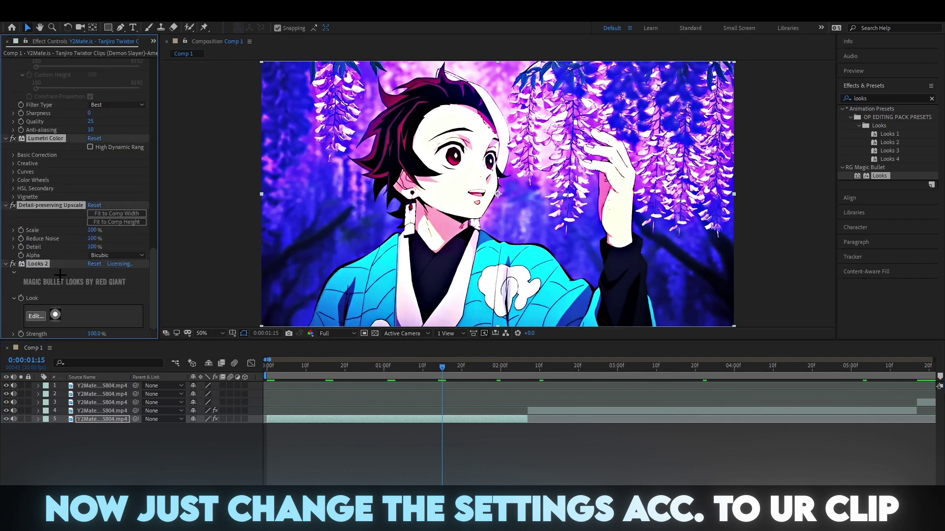
Select the forest clip on layer 3 and move the playhead back to its start
{"action": "left_click", "coordinate": [506, 451]}
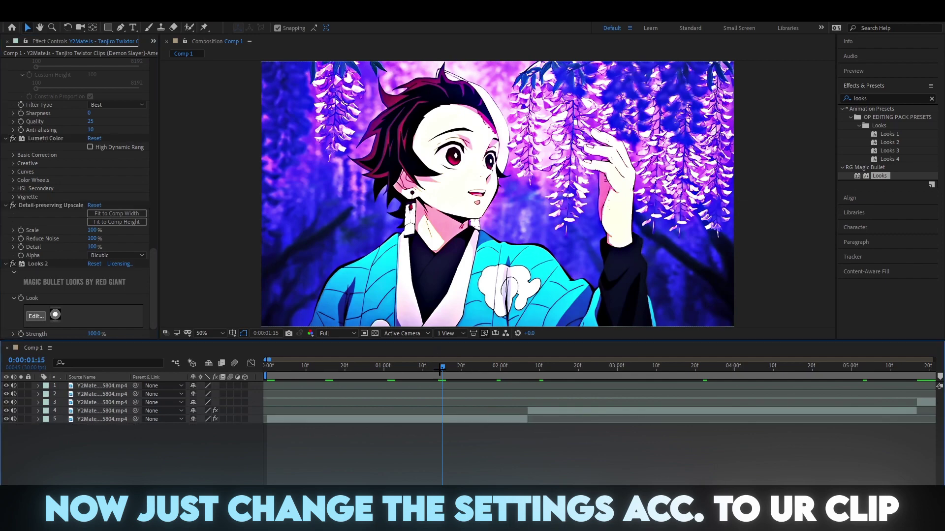
{"action": "mouse_move", "coordinate": [439, 370]}
{"action": "left_mouse_down"}
{"action": "mouse_move", "coordinate": [286, 401]}
{"action": "mouse_move", "coordinate": [397, 400]}
{"action": "left_mouse_up"}
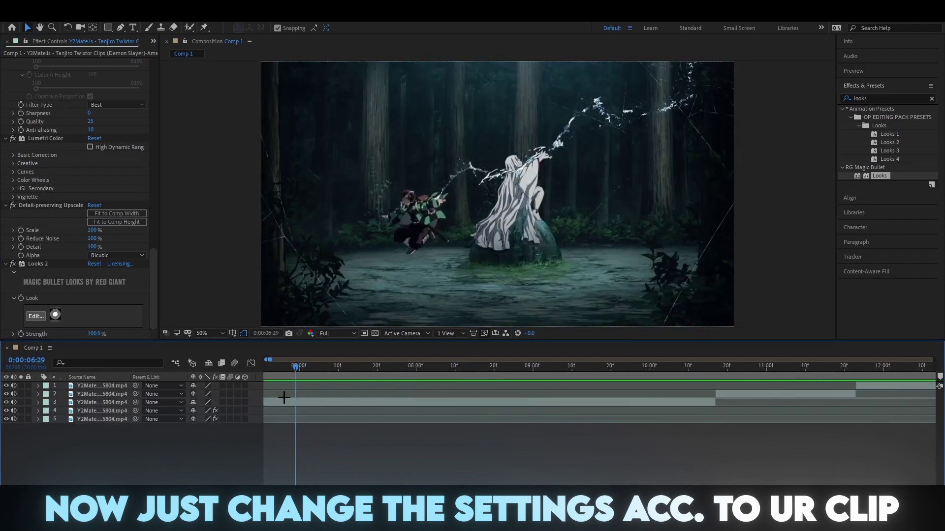
{"action": "left_click", "coordinate": [398, 401]}
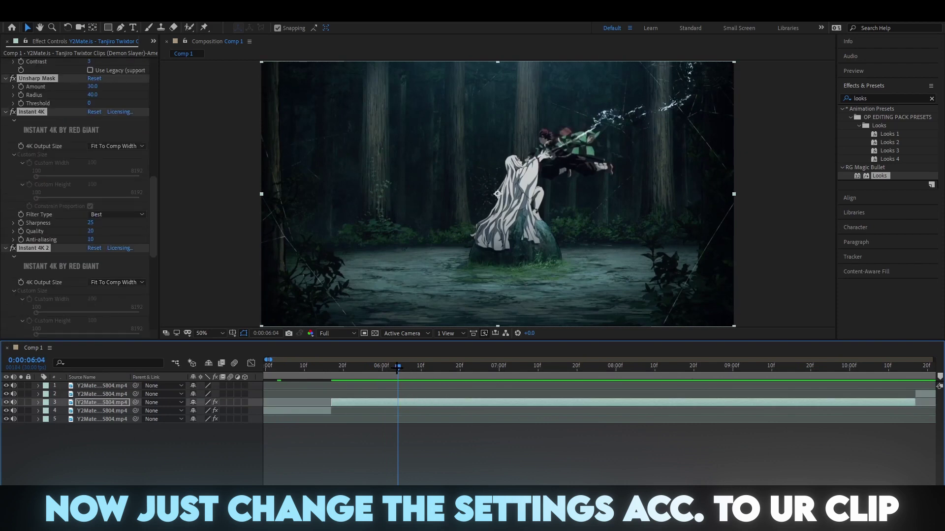
{"action": "left_click_drag", "start_coordinate": [398, 368], "coordinate": [331, 398]}
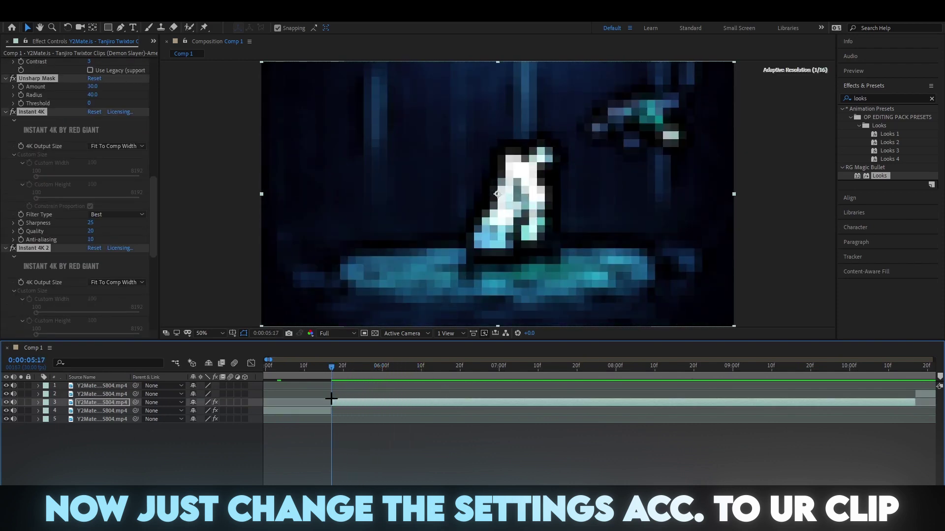
Open Magic Bullet Looks for the forest clip and set the Fill Light colour to neutral white
{"action": "scroll", "coordinate": [64, 205], "scroll_direction": "up", "scroll_amount": 5}
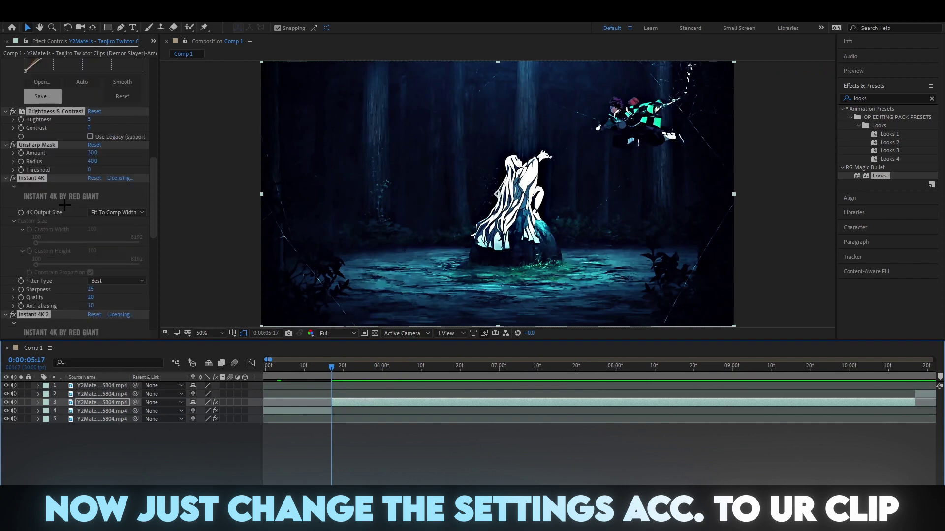
{"action": "scroll", "coordinate": [64, 205], "scroll_direction": "up", "scroll_amount": 10}
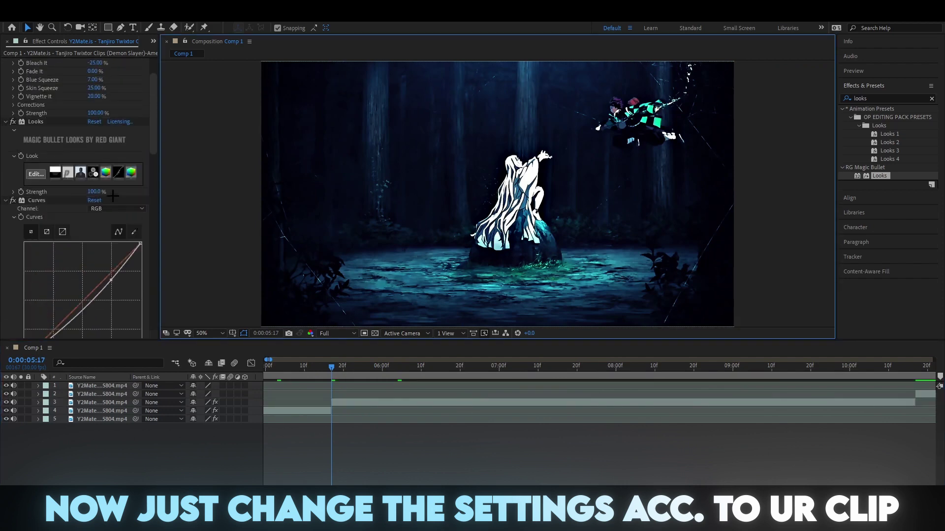
{"action": "scroll", "coordinate": [113, 196], "scroll_direction": "up", "scroll_amount": 3}
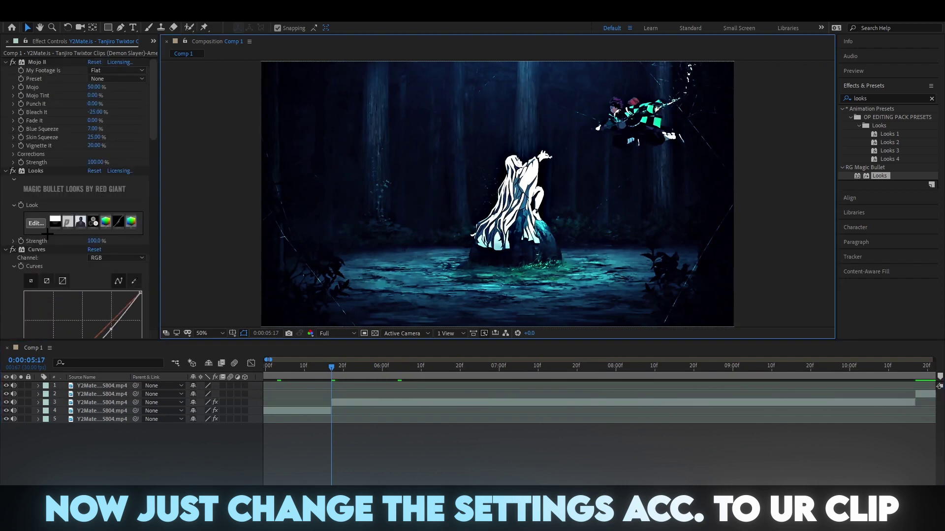
{"action": "left_click", "coordinate": [33, 223]}
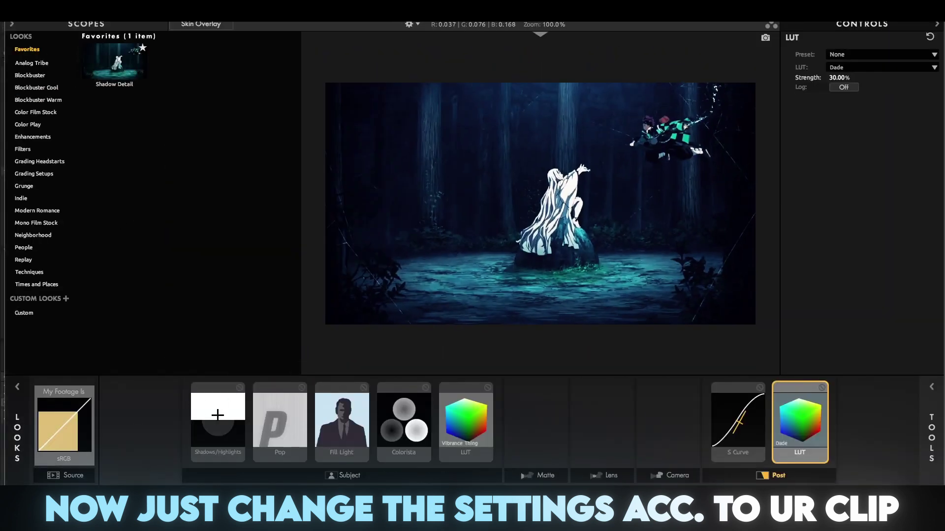
{"action": "left_click", "coordinate": [218, 415]}
{"action": "left_click", "coordinate": [270, 418]}
{"action": "left_click", "coordinate": [341, 439]}
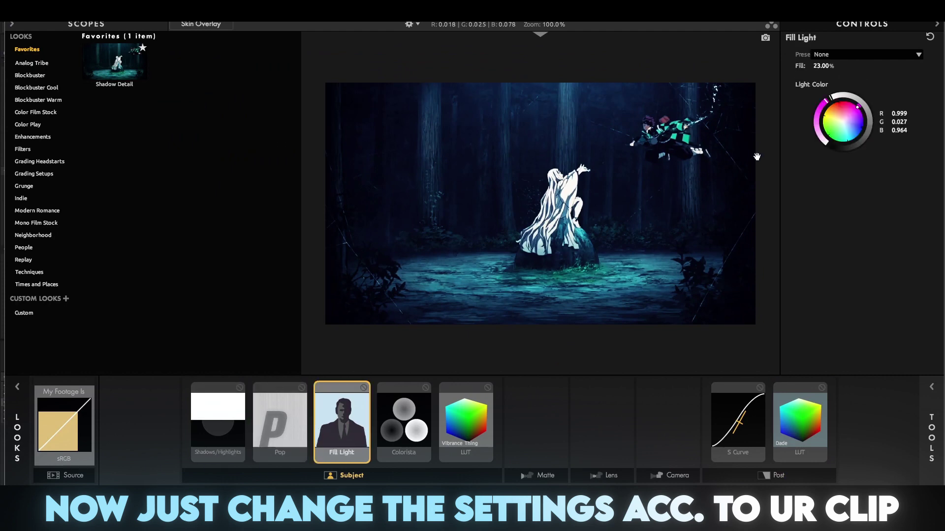
{"action": "mouse_move", "coordinate": [857, 106]}
{"action": "left_mouse_down"}
{"action": "mouse_move", "coordinate": [824, 129]}
{"action": "mouse_move", "coordinate": [836, 121]}
{"action": "left_mouse_up"}
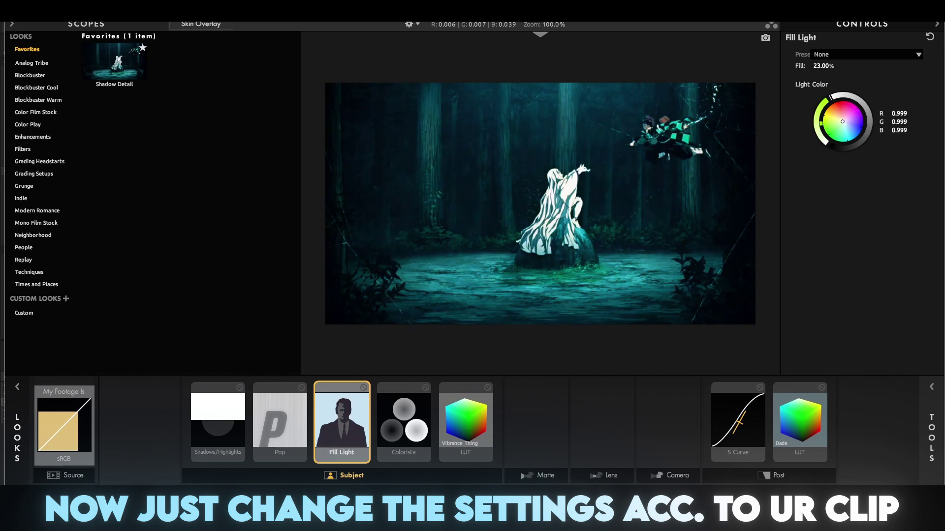
{"action": "left_click_drag", "start_coordinate": [843, 121], "coordinate": [842, 122]}
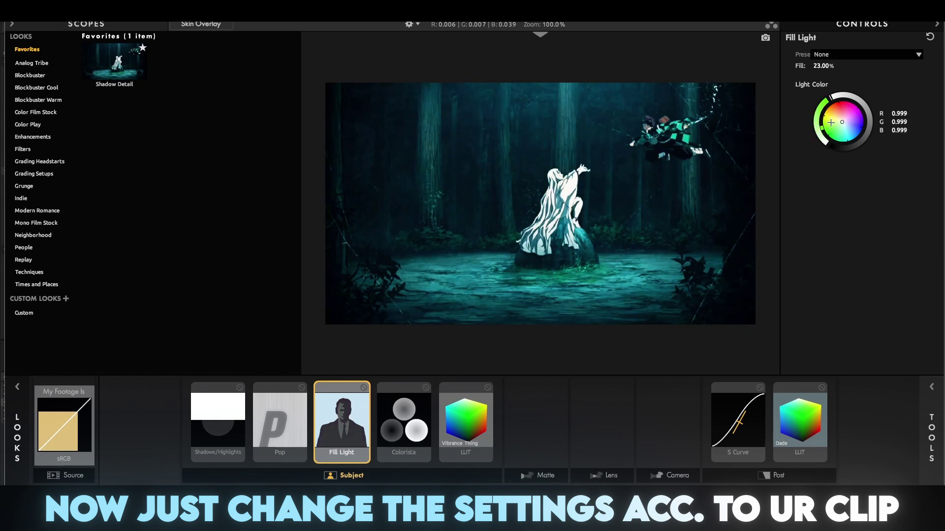
Set Colorista cyan and purple saturation to 0% and raise green to +5.5%
{"action": "left_click", "coordinate": [418, 430]}
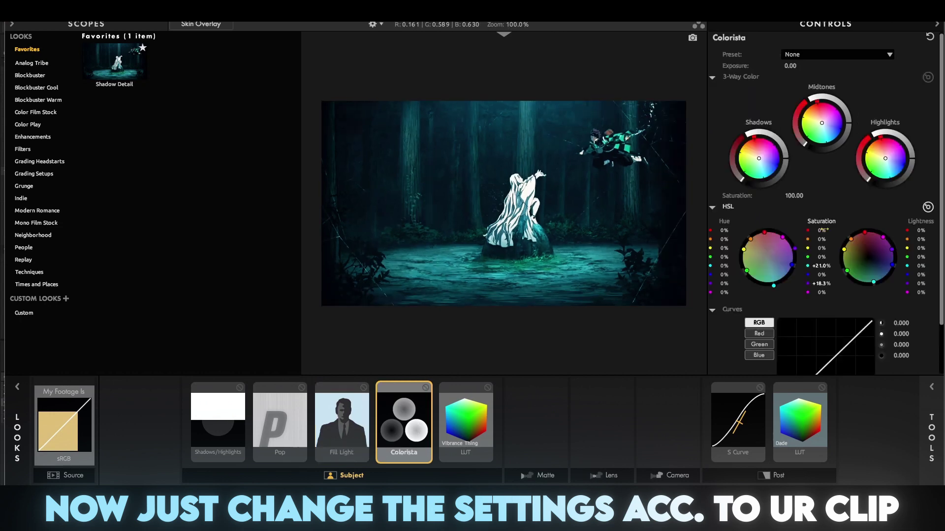
{"action": "left_click", "coordinate": [821, 258]}
{"action": "left_click_drag", "start_coordinate": [819, 288], "coordinate": [811, 288]}
{"action": "left_click", "coordinate": [829, 266]}
{"action": "key", "text": "Return"}
{"action": "left_click_drag", "start_coordinate": [819, 257], "coordinate": [826, 257]}
{"action": "left_click", "coordinate": [469, 425]}
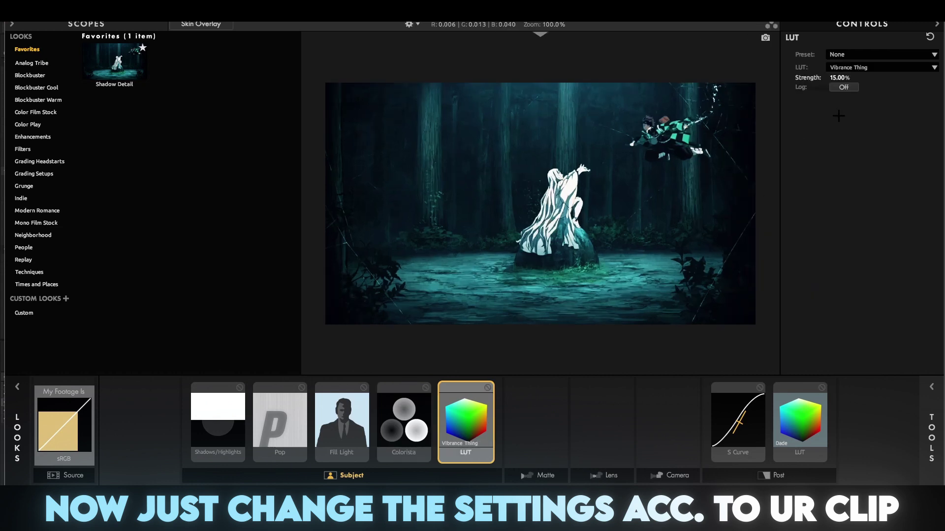
{"action": "left_click", "coordinate": [799, 420]}
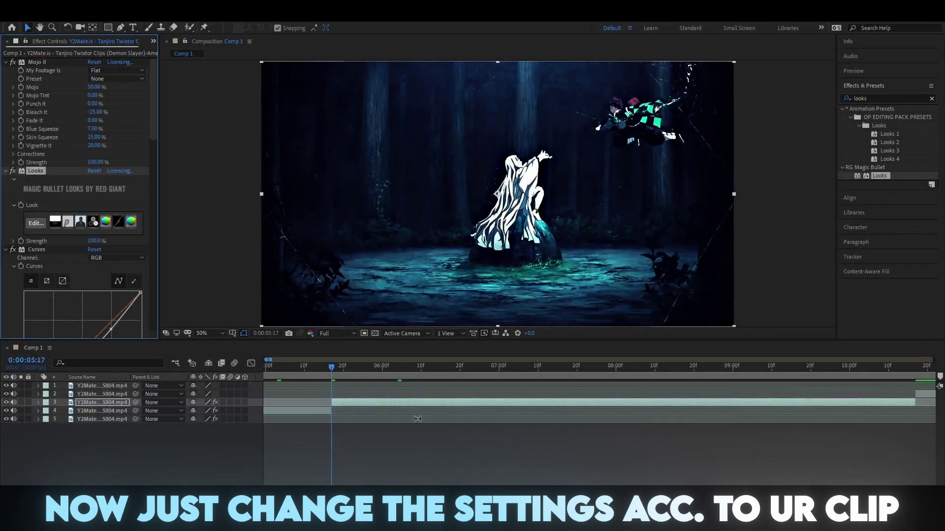
At 0:00:06:02, bow the RGB Curves point up-left to brighten the forest clip
{"action": "left_click_drag", "start_coordinate": [330, 368], "coordinate": [391, 368]}
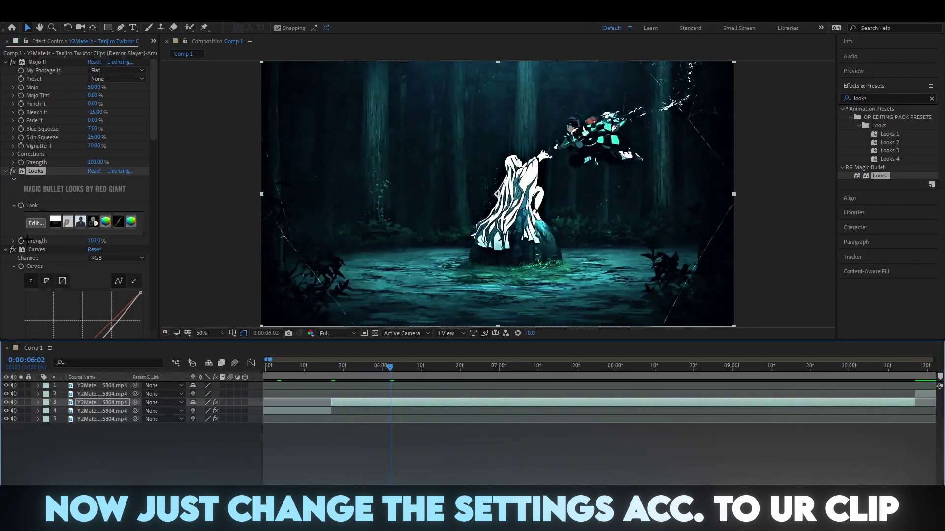
{"action": "scroll", "coordinate": [66, 256], "scroll_direction": "down", "scroll_amount": 3}
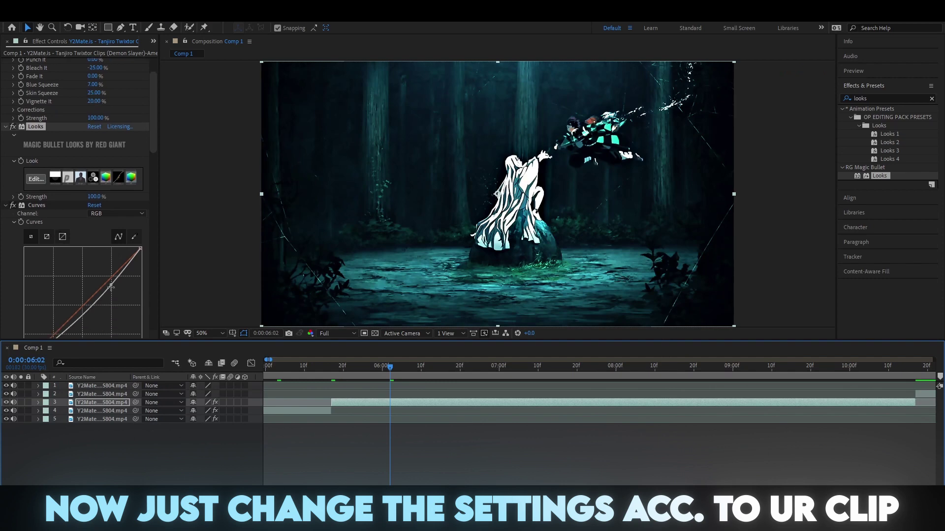
{"action": "left_click_drag", "start_coordinate": [111, 288], "coordinate": [99, 279]}
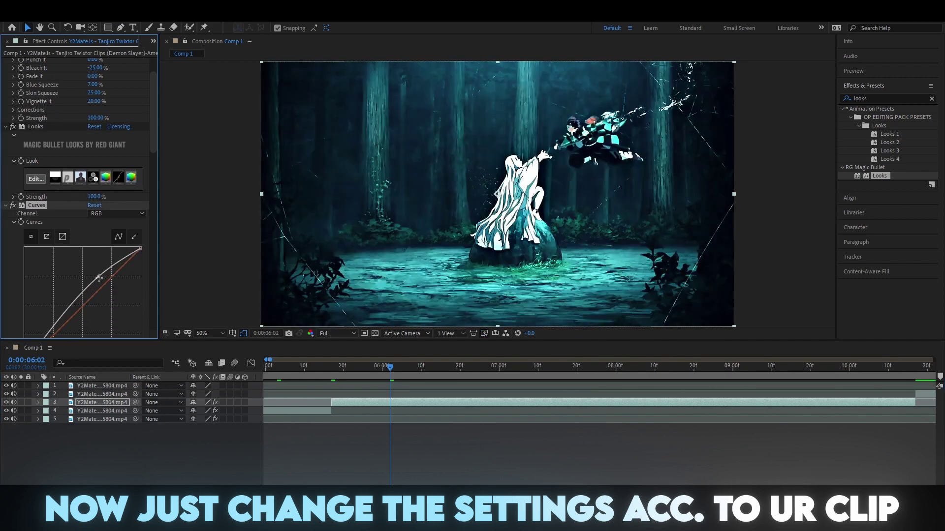
{"action": "left_click_drag", "start_coordinate": [99, 278], "coordinate": [102, 277]}
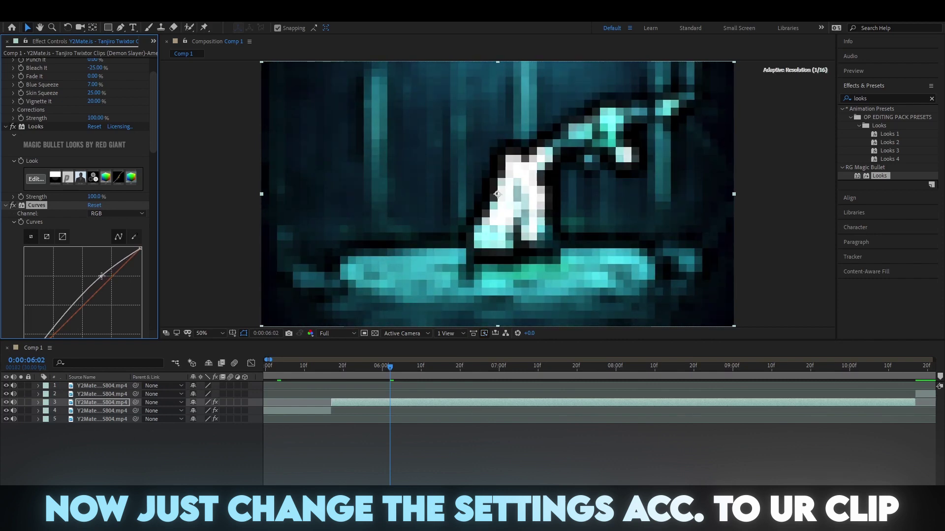
Play back Comp 1 to preview the brightened forest clip
{"action": "scroll", "coordinate": [96, 264], "scroll_direction": "down", "scroll_amount": 3}
{"action": "scroll", "coordinate": [96, 265], "scroll_direction": "down", "scroll_amount": 4}
{"action": "scroll", "coordinate": [96, 265], "scroll_direction": "down", "scroll_amount": 3}
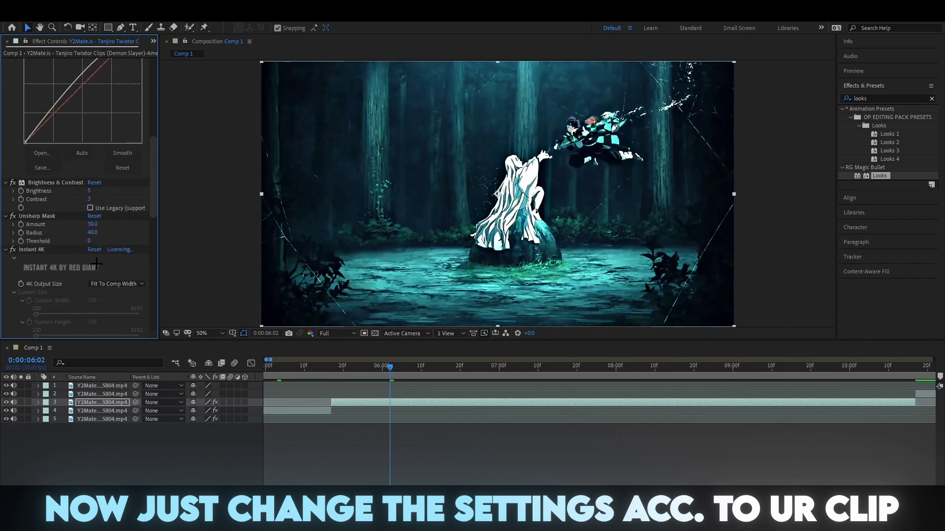
{"action": "scroll", "coordinate": [96, 264], "scroll_direction": "down", "scroll_amount": 2}
{"action": "scroll", "coordinate": [97, 265], "scroll_direction": "down", "scroll_amount": 4}
{"action": "scroll", "coordinate": [99, 262], "scroll_direction": "down", "scroll_amount": 2}
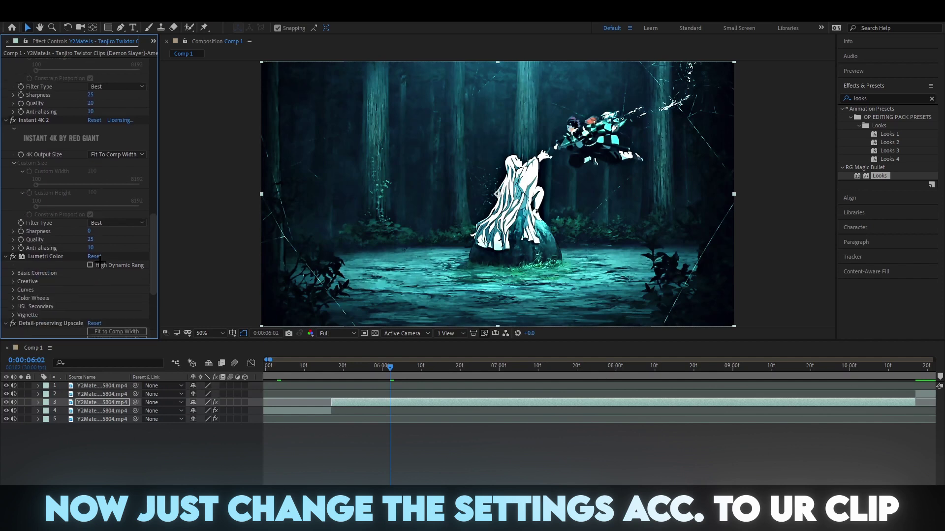
{"action": "scroll", "coordinate": [100, 262], "scroll_direction": "down", "scroll_amount": 3}
{"action": "scroll", "coordinate": [99, 262], "scroll_direction": "down", "scroll_amount": 2}
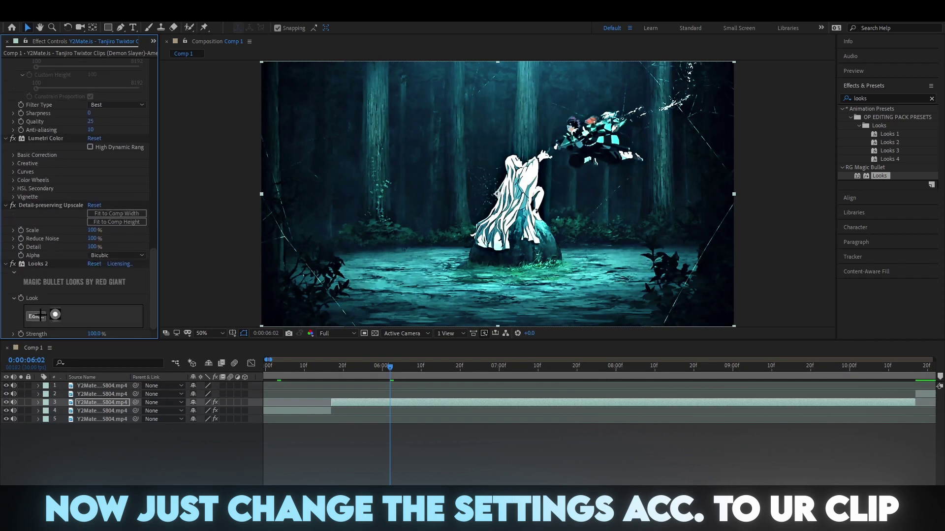
{"action": "left_click", "coordinate": [526, 453]}
{"action": "key", "text": "space"}
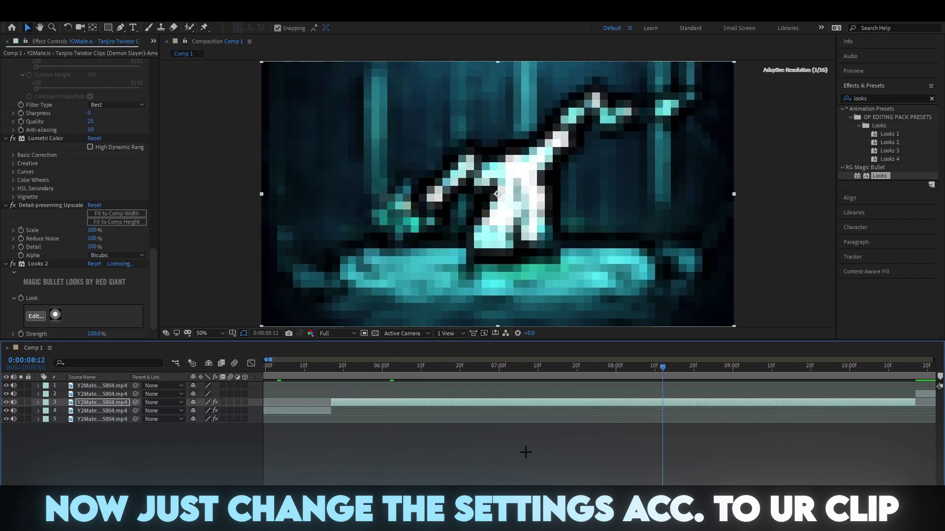
{"action": "key", "text": "minus"}
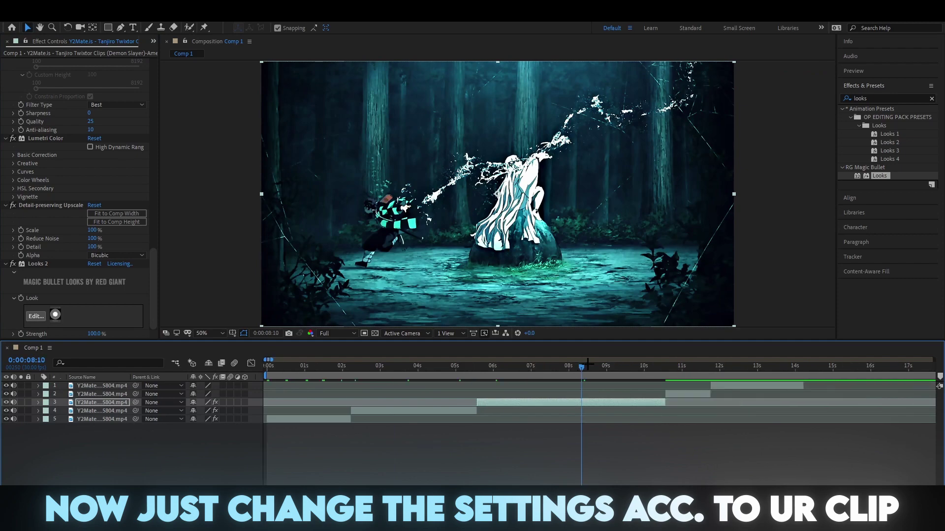
Paste the grading effects onto the red clip on layer 2 and open its Looks editor
{"action": "left_click_drag", "start_coordinate": [581, 383], "coordinate": [679, 406]}
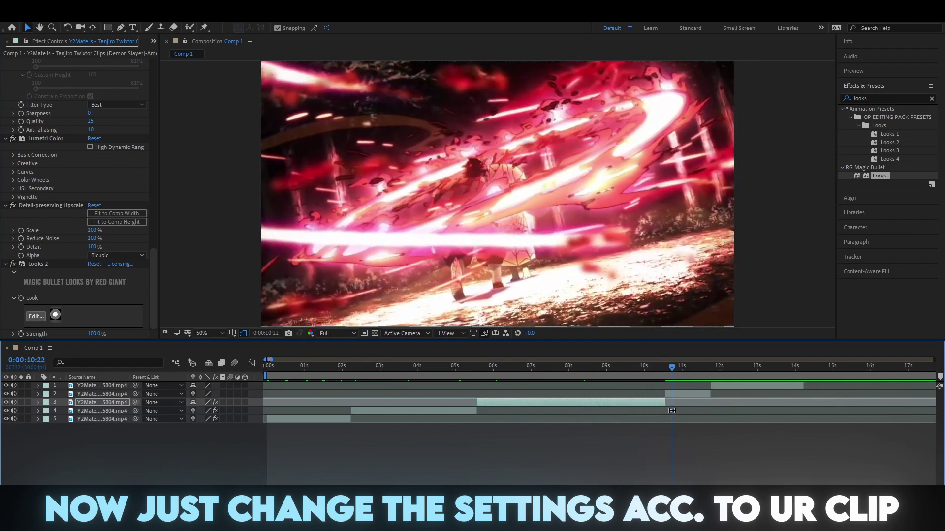
{"action": "left_click", "coordinate": [675, 392]}
{"action": "key", "text": "ctrl+v"}
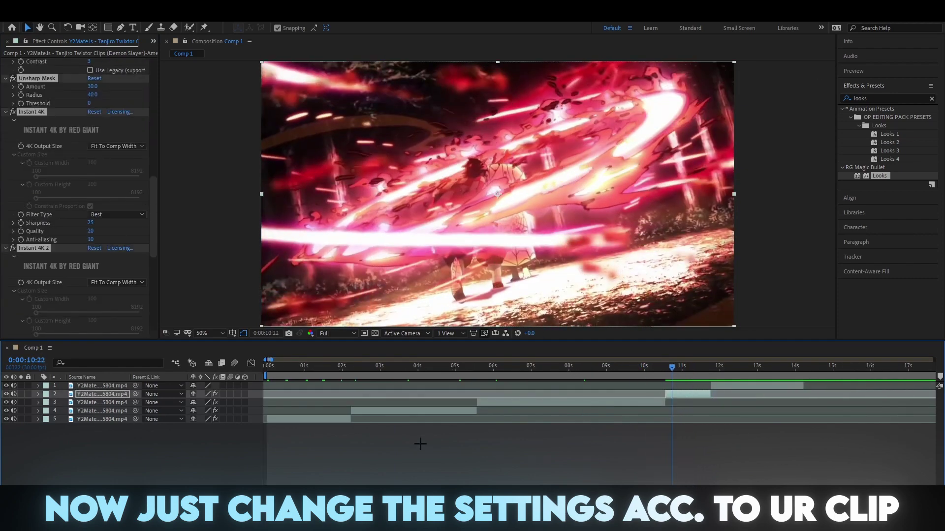
{"action": "scroll", "coordinate": [43, 238], "scroll_direction": "up", "scroll_amount": 2}
{"action": "scroll", "coordinate": [43, 237], "scroll_direction": "up", "scroll_amount": 10}
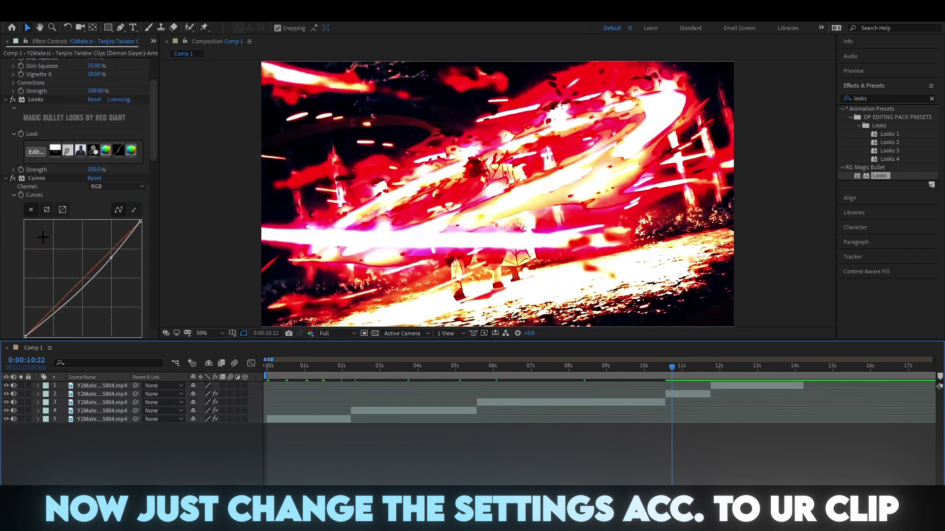
{"action": "left_click", "coordinate": [33, 223]}
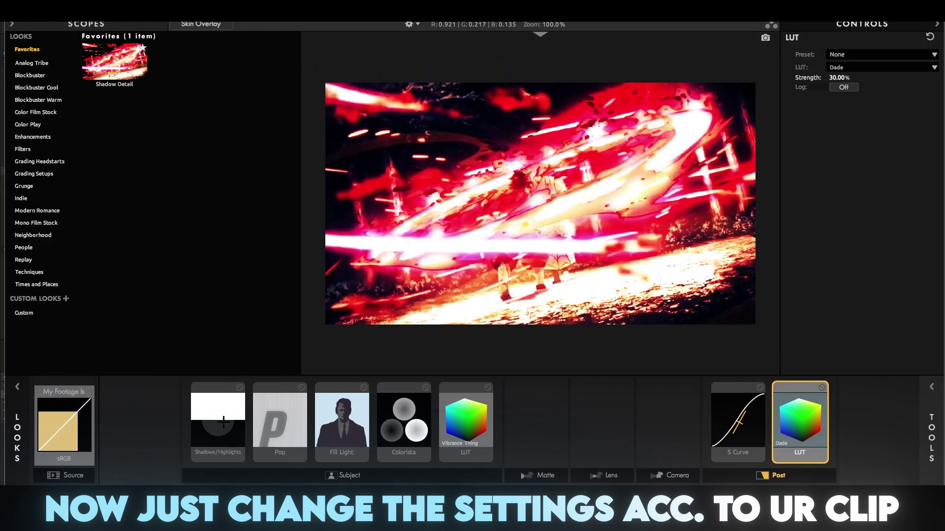
Shift the Fill Light colour to red
{"action": "left_click", "coordinate": [231, 413]}
{"action": "left_click", "coordinate": [295, 430]}
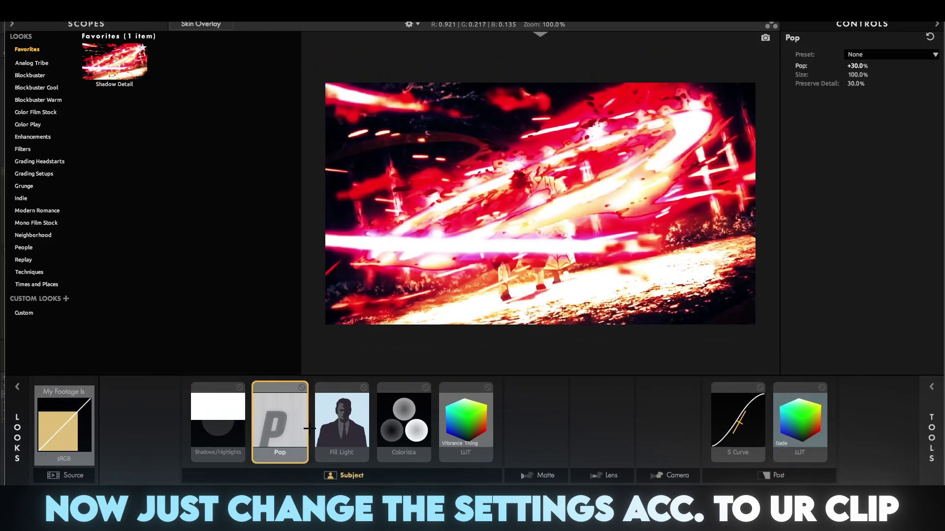
{"action": "left_click", "coordinate": [349, 427]}
{"action": "left_click_drag", "start_coordinate": [872, 116], "coordinate": [837, 102]}
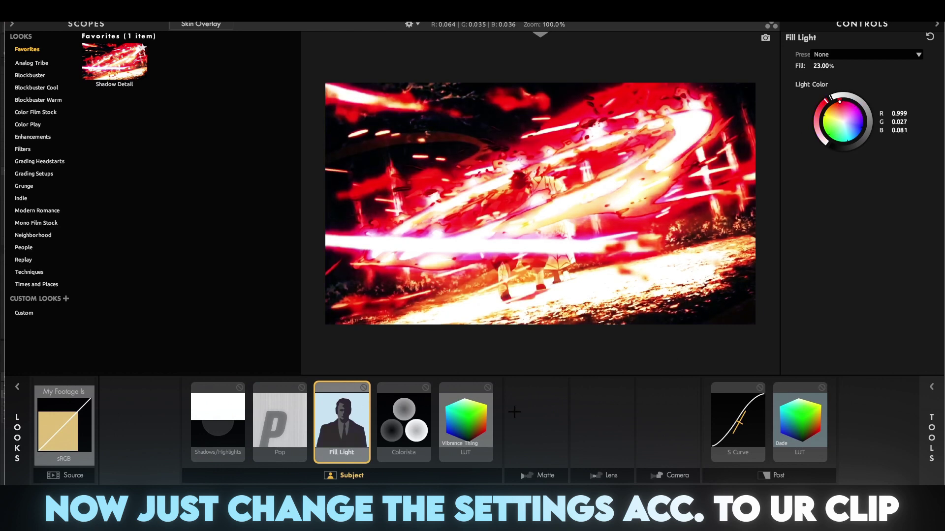
Set Colorista cyan and purple saturation to 0% and red saturation to +16.0%
{"action": "left_click", "coordinate": [418, 426]}
{"action": "left_click", "coordinate": [817, 266]}
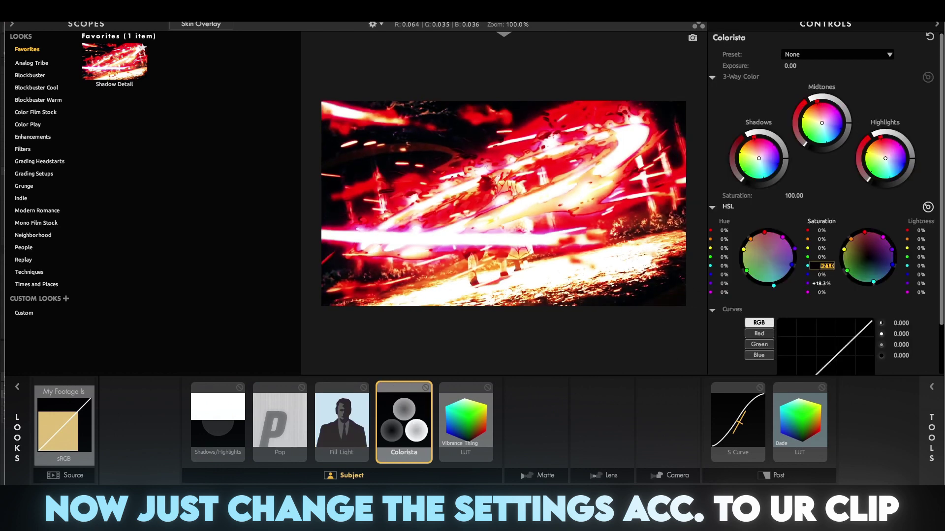
{"action": "type", "text": "0"}
{"action": "left_click", "coordinate": [819, 283]}
{"action": "type", "text": "0"}
{"action": "key", "text": "Return"}
{"action": "left_click_drag", "start_coordinate": [820, 230], "coordinate": [811, 234]}
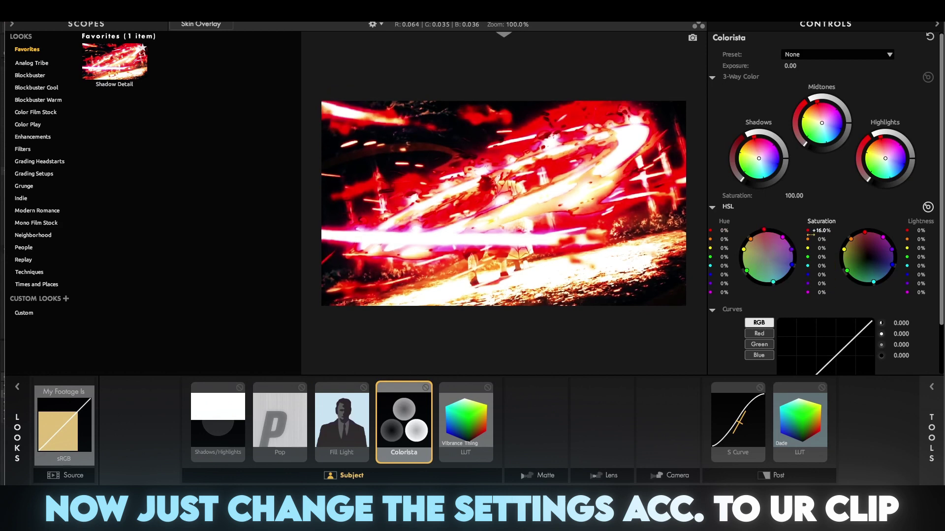
{"action": "left_click", "coordinate": [490, 419]}
{"action": "left_click", "coordinate": [780, 417]}
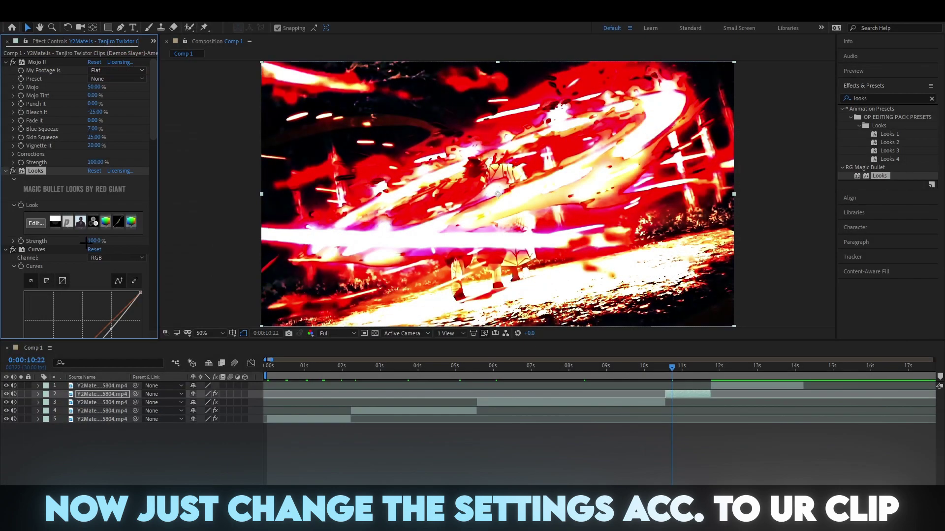
Bow layer 2's RGB curve slightly above the diagonal to brighten the clip
{"action": "scroll", "coordinate": [86, 242], "scroll_direction": "down", "scroll_amount": 3}
{"action": "scroll", "coordinate": [97, 251], "scroll_direction": "down", "scroll_amount": 2}
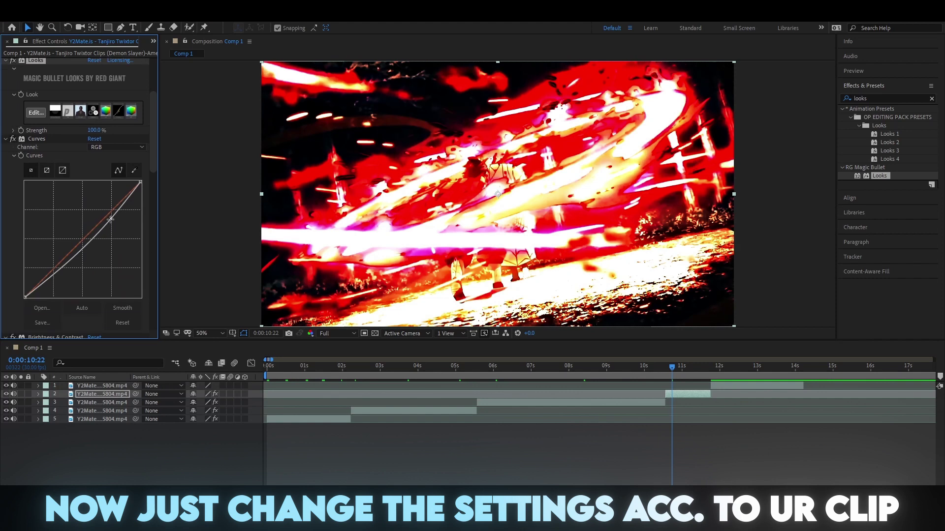
{"action": "left_click_drag", "start_coordinate": [111, 219], "coordinate": [104, 211]}
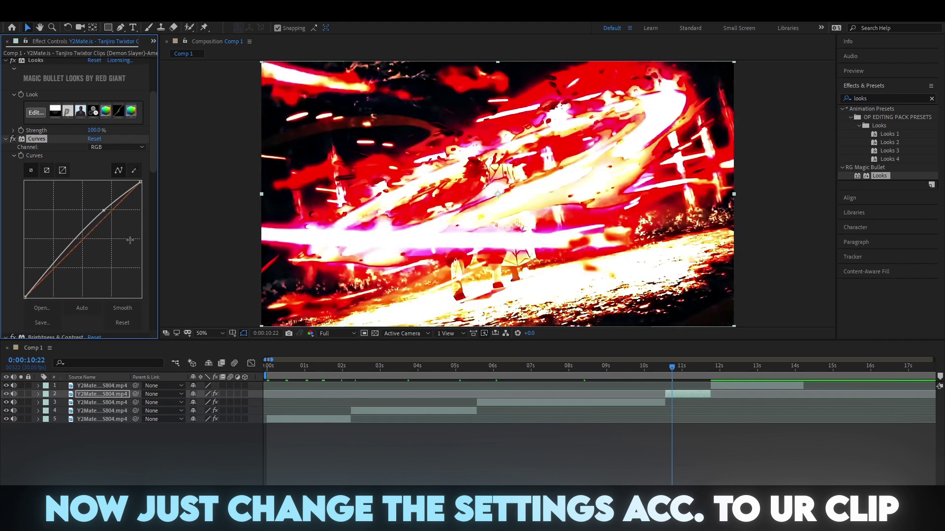
{"action": "left_click_drag", "start_coordinate": [105, 209], "coordinate": [112, 220]}
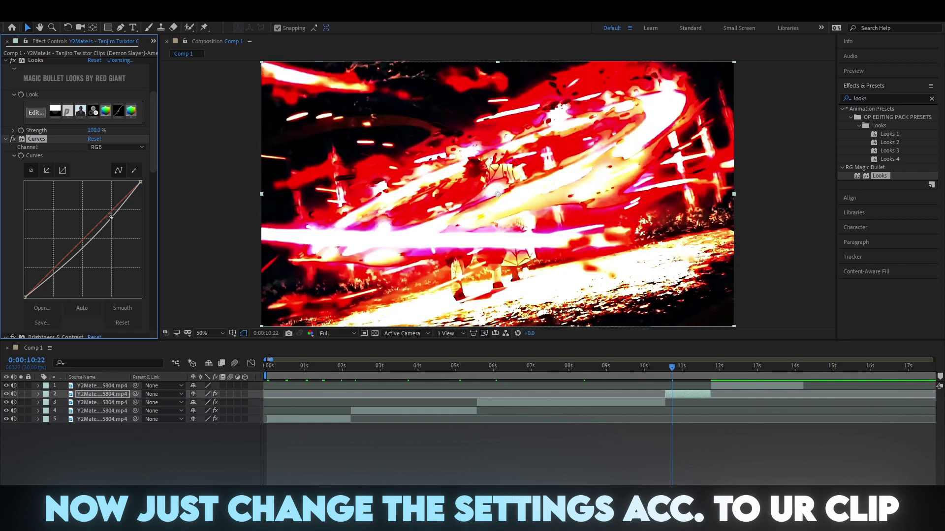
{"action": "left_click_drag", "start_coordinate": [110, 216], "coordinate": [108, 215]}
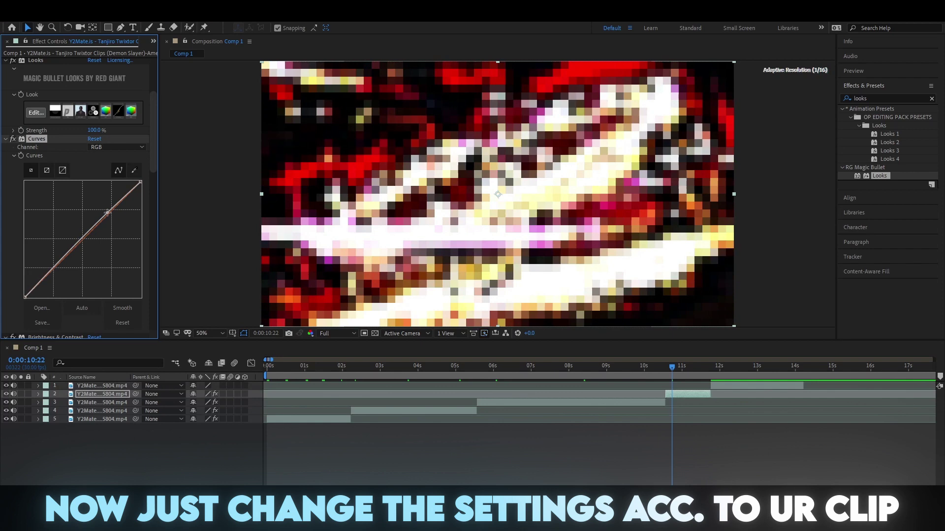
{"action": "left_click_drag", "start_coordinate": [108, 215], "coordinate": [104, 209]}
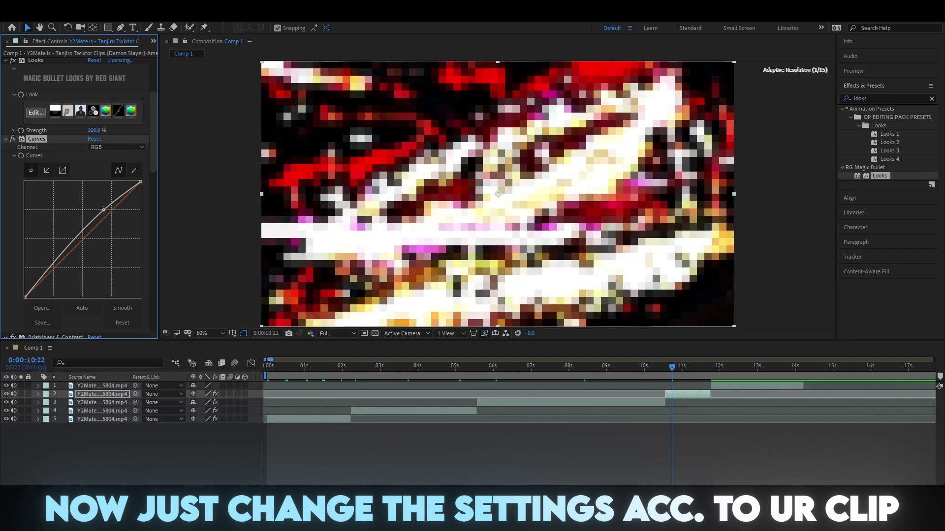
Scrub the timeline to compare frames, ending at 0:00:11:05
{"action": "scroll", "coordinate": [101, 216], "scroll_direction": "down", "scroll_amount": 3}
{"action": "scroll", "coordinate": [101, 219], "scroll_direction": "down", "scroll_amount": 3}
{"action": "scroll", "coordinate": [99, 221], "scroll_direction": "down", "scroll_amount": 3}
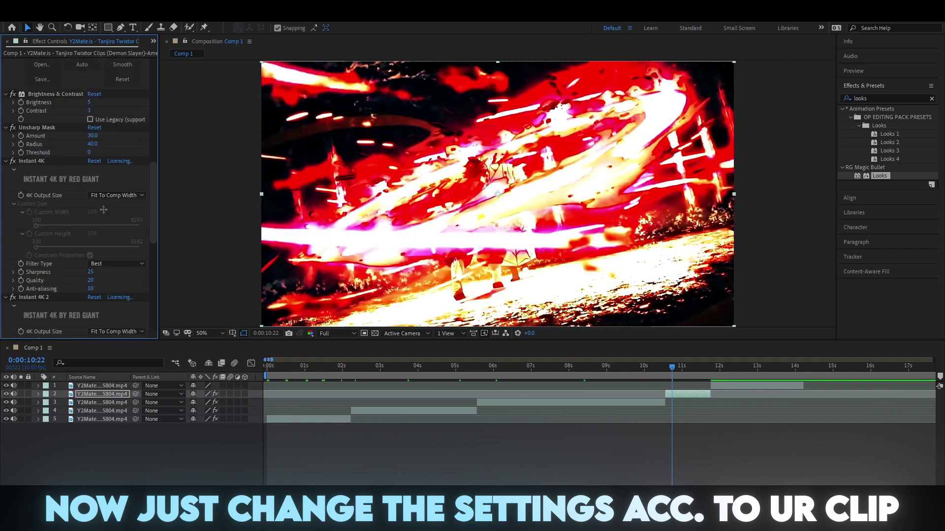
{"action": "scroll", "coordinate": [98, 224], "scroll_direction": "down", "scroll_amount": 3}
{"action": "scroll", "coordinate": [98, 224], "scroll_direction": "down", "scroll_amount": 4}
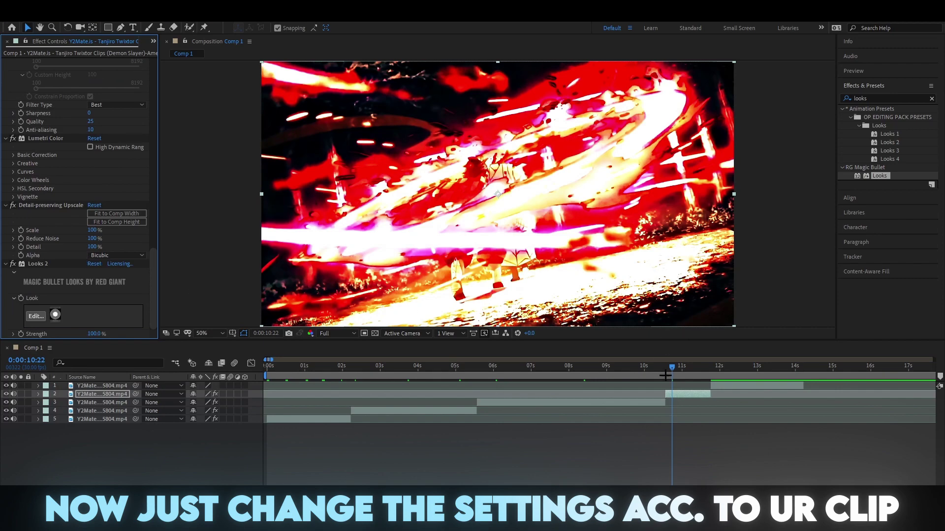
{"action": "left_click_drag", "start_coordinate": [672, 376], "coordinate": [694, 382]}
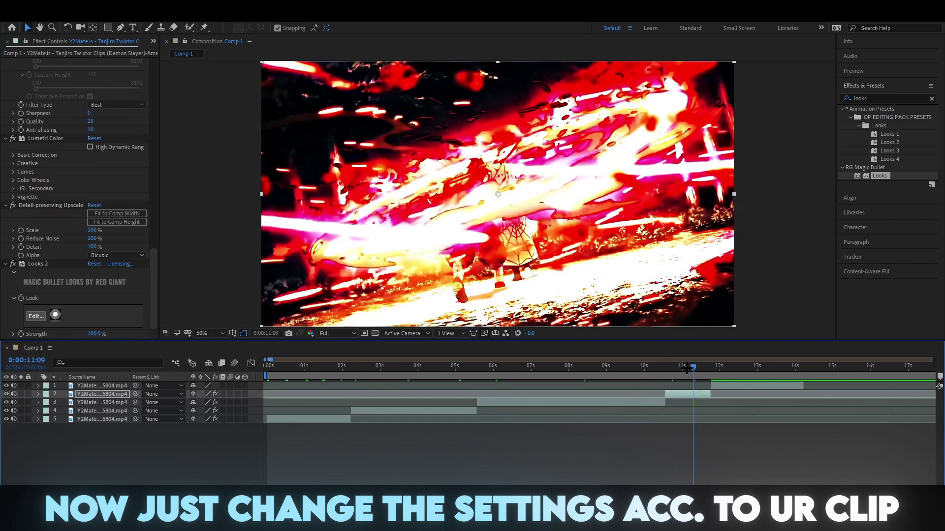
{"action": "left_click_drag", "start_coordinate": [695, 370], "coordinate": [618, 391]}
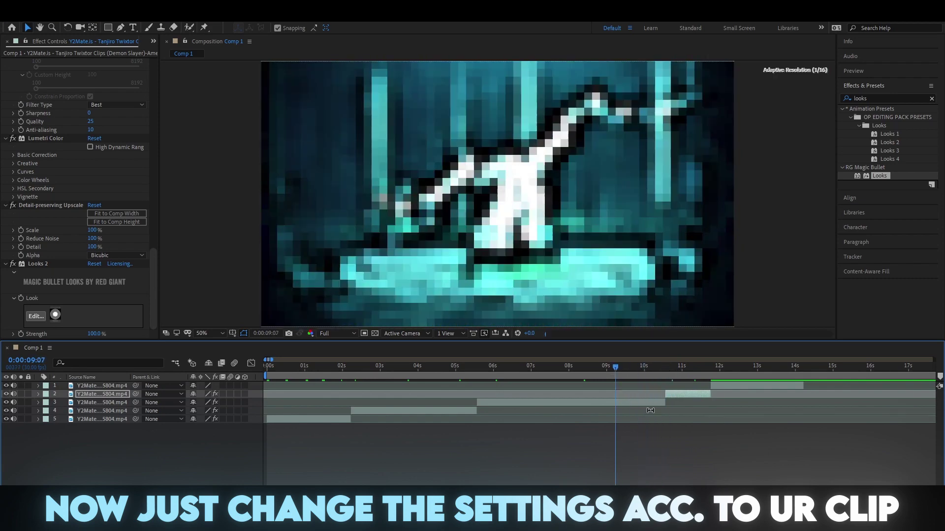
{"action": "left_click_drag", "start_coordinate": [616, 369], "coordinate": [695, 370]}
{"action": "left_click", "coordinate": [561, 460]}
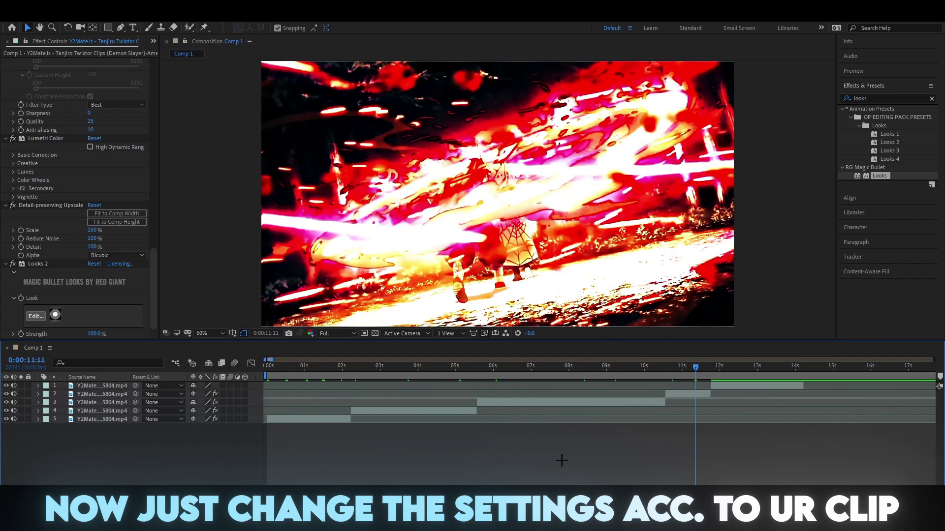
{"action": "left_click", "coordinate": [699, 372]}
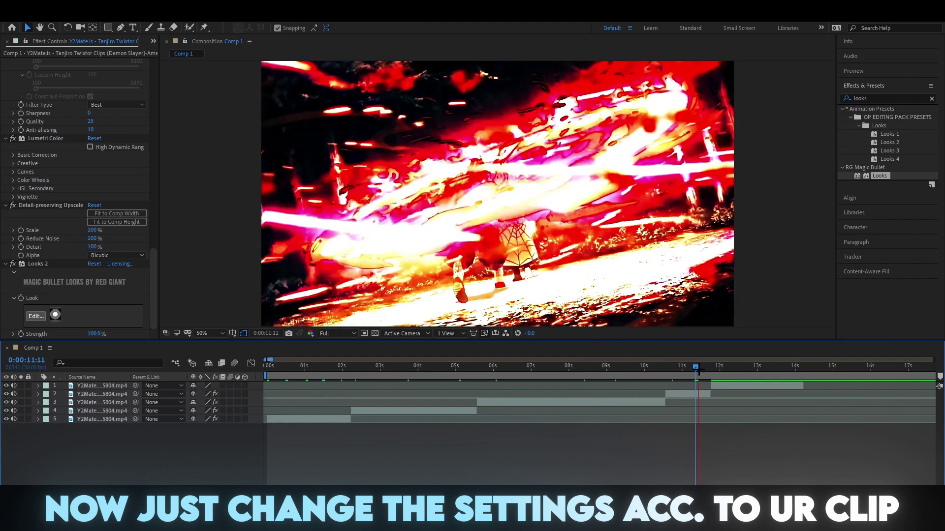
{"action": "left_click_drag", "start_coordinate": [699, 372], "coordinate": [688, 372]}
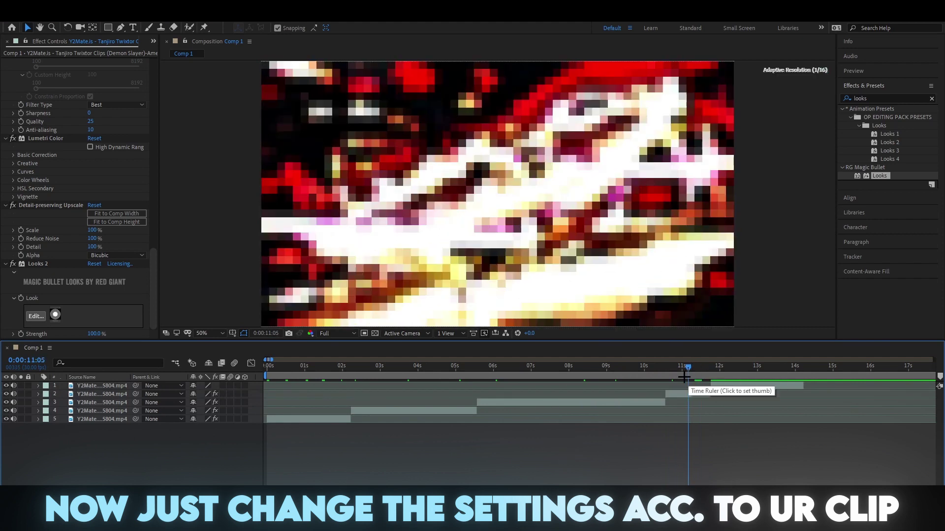
Remove all effects from layer 2 with Ctrl+Shift+E
{"action": "scroll", "coordinate": [54, 109], "scroll_direction": "up", "scroll_amount": 15}
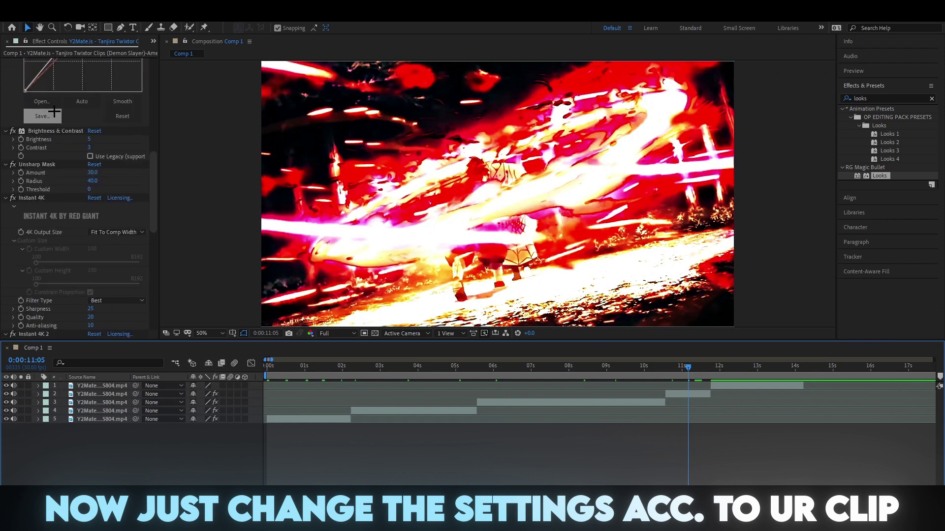
{"action": "scroll", "coordinate": [54, 109], "scroll_direction": "down", "scroll_amount": 5}
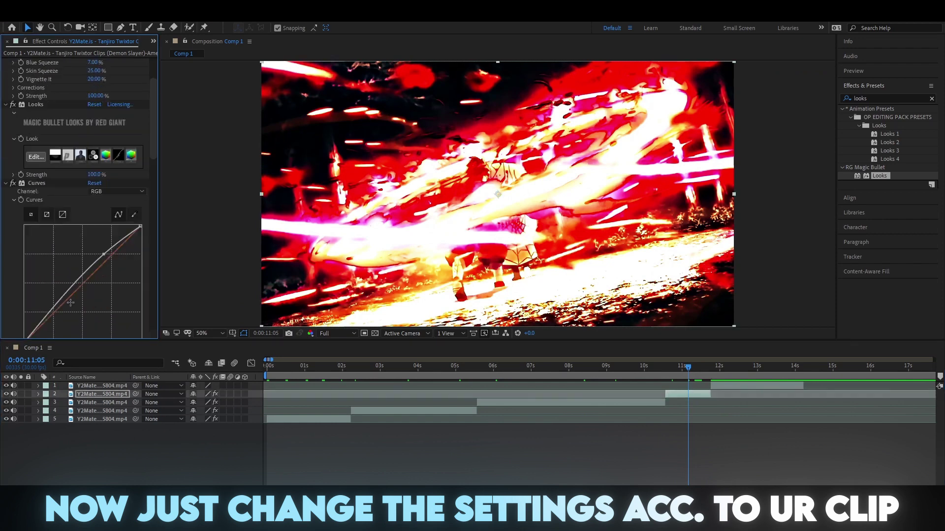
{"action": "scroll", "coordinate": [66, 312], "scroll_direction": "down", "scroll_amount": 10}
{"action": "scroll", "coordinate": [57, 299], "scroll_direction": "down", "scroll_amount": 2}
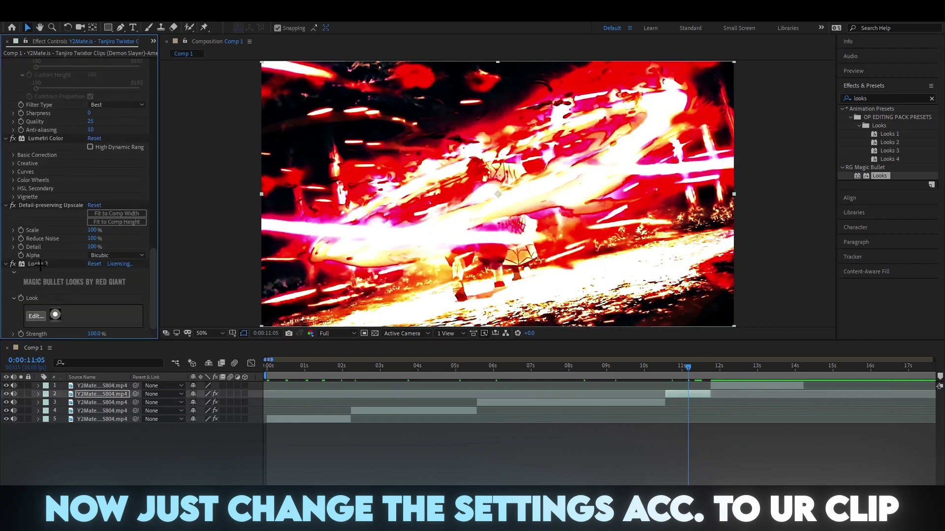
{"action": "key", "text": "ctrl+shift+e"}
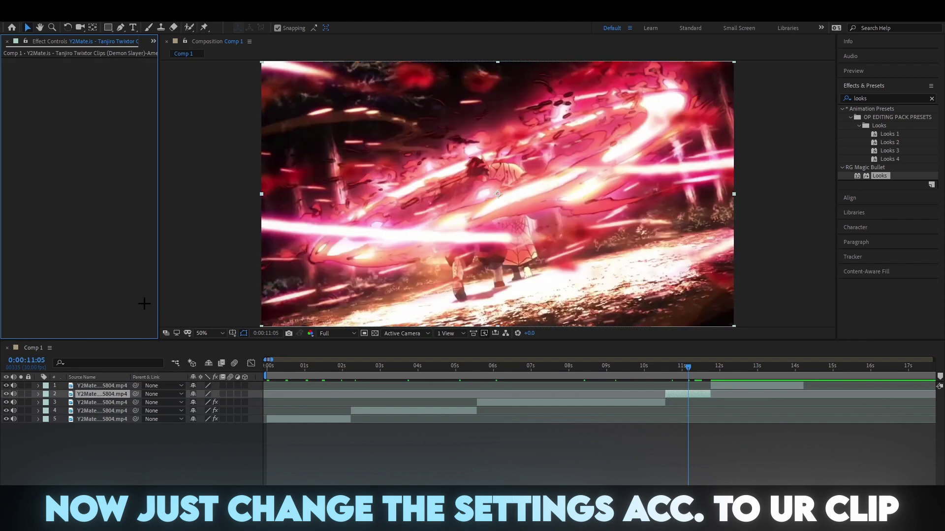
Undo the removal to restore layer 2's effect stack and reopen its Looks grade
{"action": "key", "text": "ctrl+z"}
{"action": "left_click", "coordinate": [349, 410]}
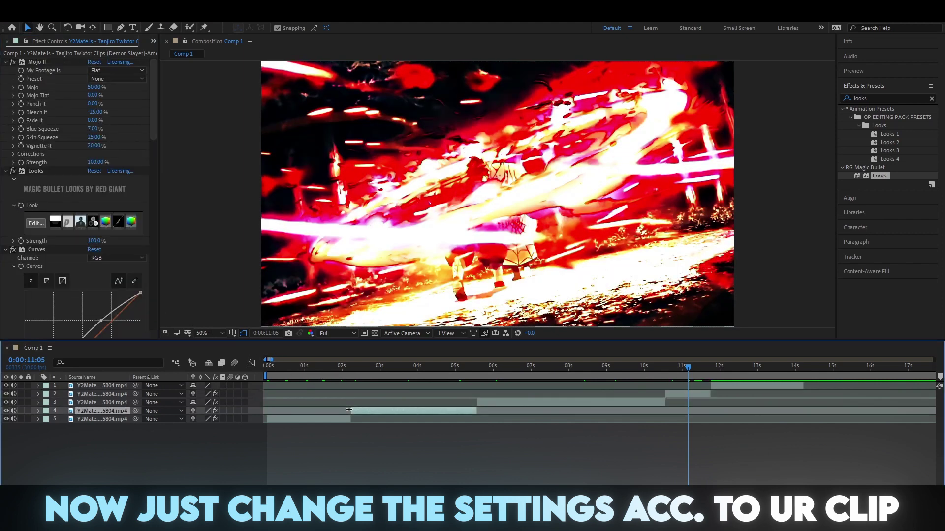
{"action": "left_click", "coordinate": [363, 428]}
{"action": "left_click", "coordinate": [675, 394]}
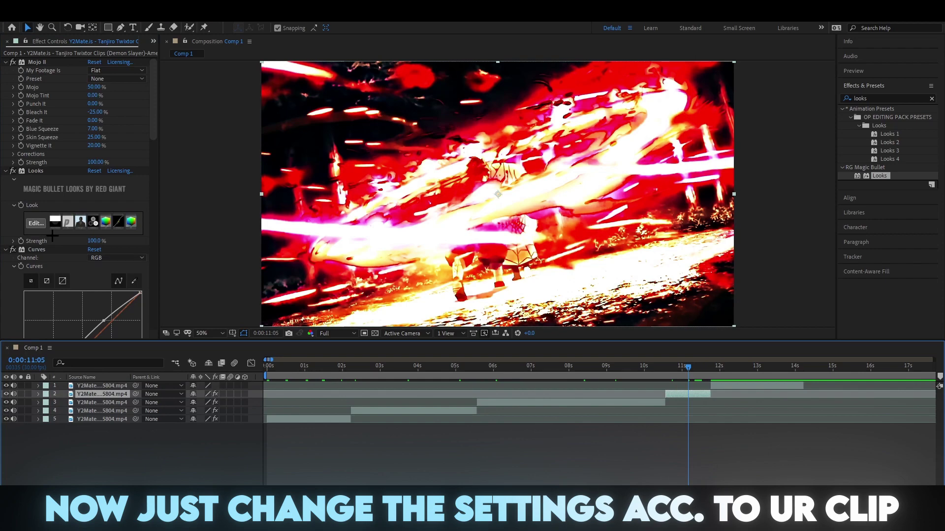
{"action": "left_click", "coordinate": [34, 222]}
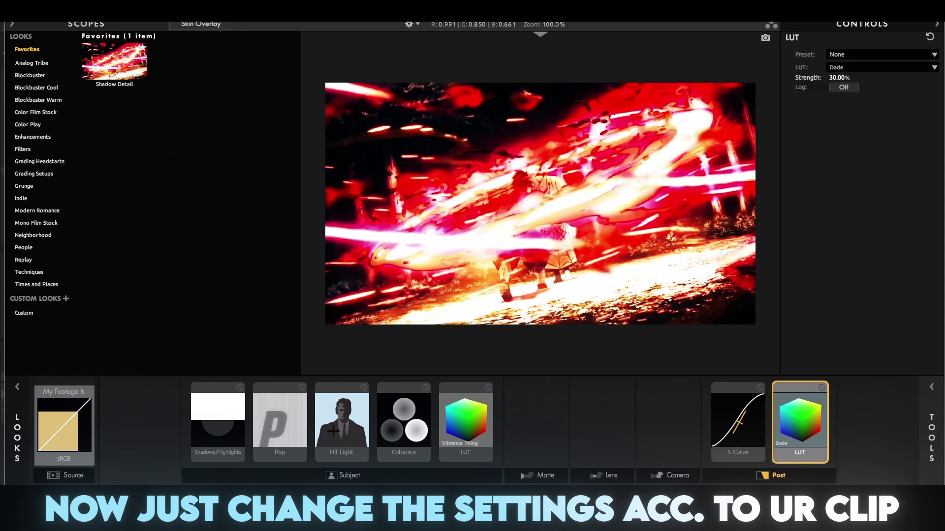
Soften the Fill Light from pure red to a pinkish red (G 0.568, B 0.611)
{"action": "left_click", "coordinate": [334, 430]}
{"action": "left_click", "coordinate": [396, 426]}
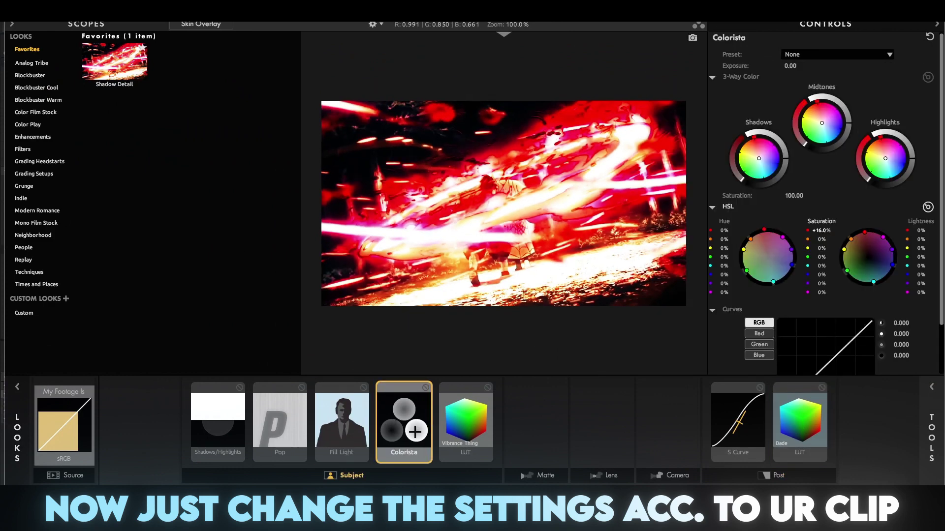
{"action": "left_click", "coordinate": [347, 428]}
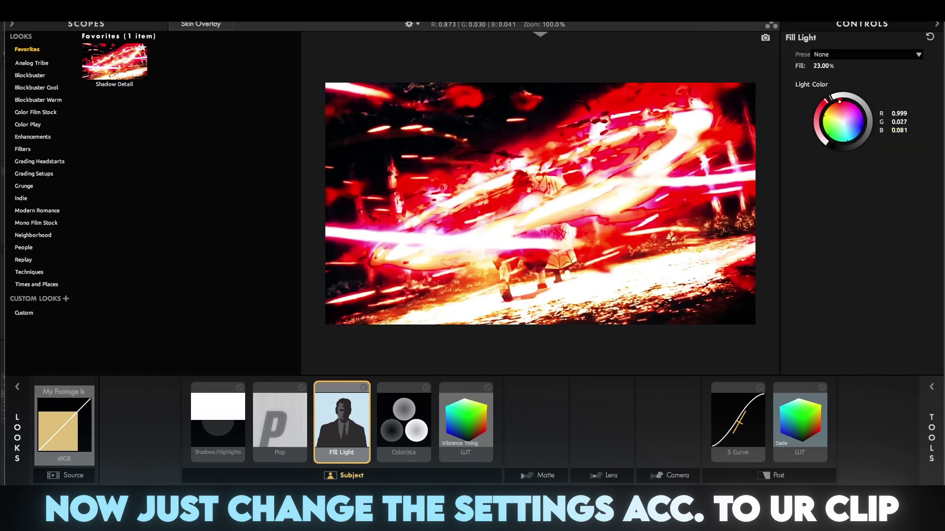
{"action": "left_click_drag", "start_coordinate": [837, 104], "coordinate": [842, 108]}
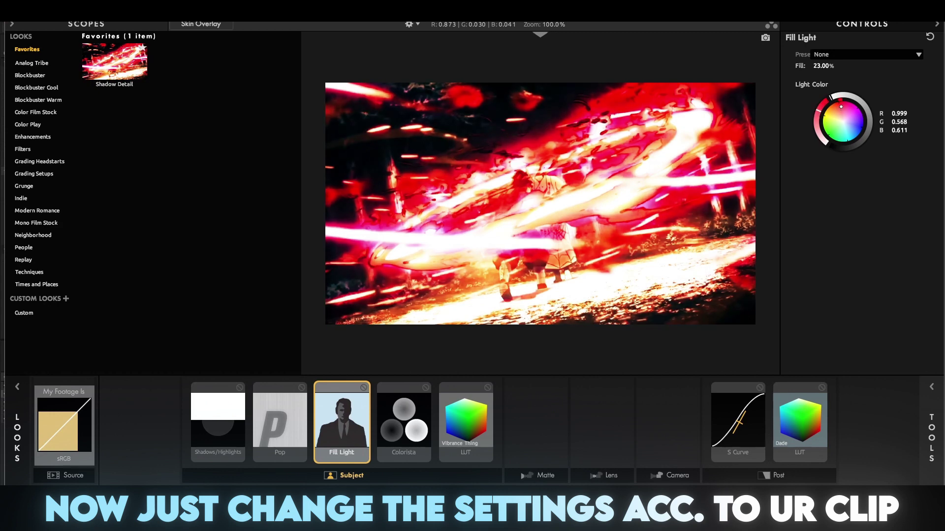
{"action": "left_click", "coordinate": [395, 427]}
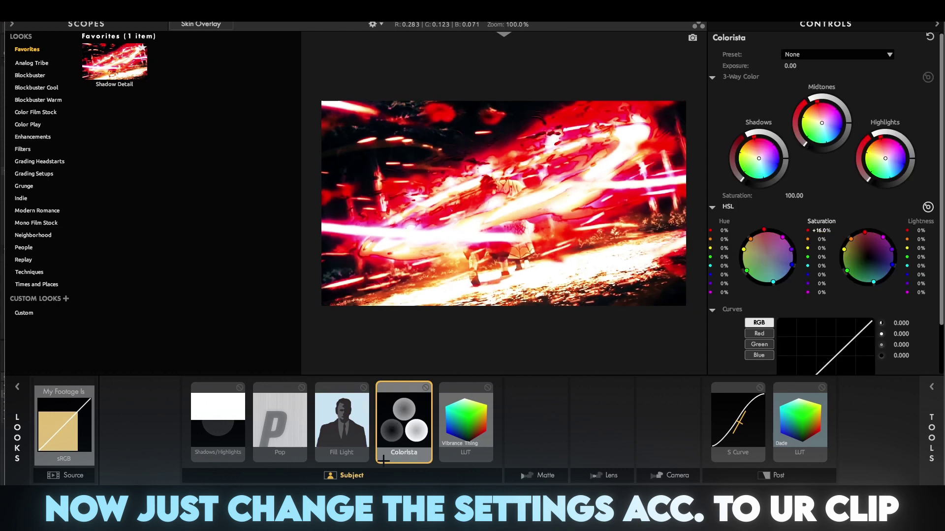
{"action": "left_click", "coordinate": [459, 429]}
{"action": "left_click", "coordinate": [762, 449]}
{"action": "left_click", "coordinate": [793, 439]}
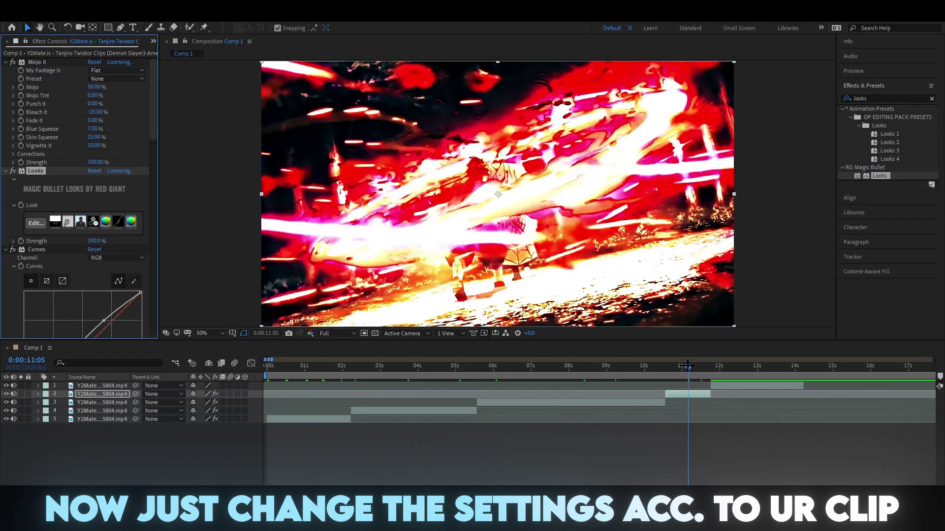
Move the playhead to 0:00:12:14 and select the first clip on layer 1
{"action": "mouse_move", "coordinate": [688, 376]}
{"action": "left_mouse_down"}
{"action": "mouse_move", "coordinate": [708, 396]}
{"action": "mouse_move", "coordinate": [758, 394]}
{"action": "mouse_move", "coordinate": [738, 387]}
{"action": "left_mouse_up"}
{"action": "left_click", "coordinate": [737, 385]}
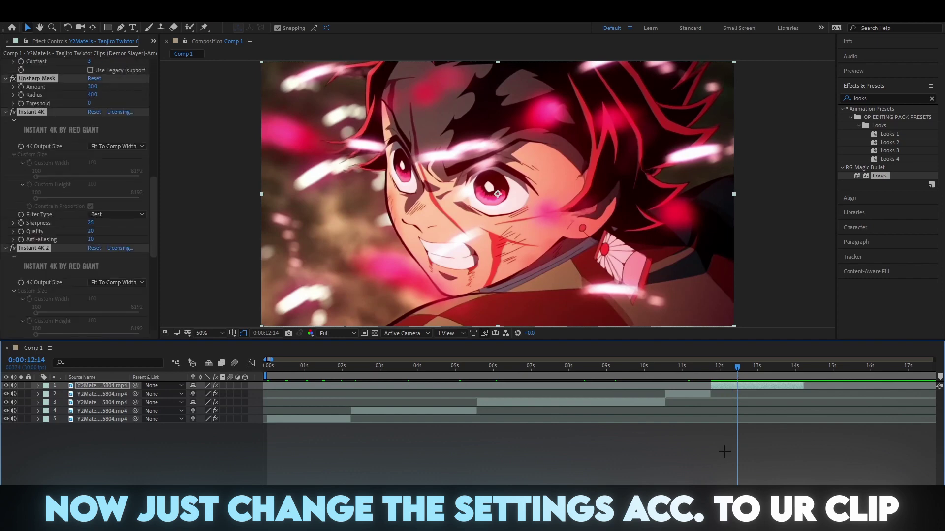
{"action": "left_click", "coordinate": [233, 307]}
{"action": "scroll", "coordinate": [49, 229], "scroll_direction": "up", "scroll_amount": 5}
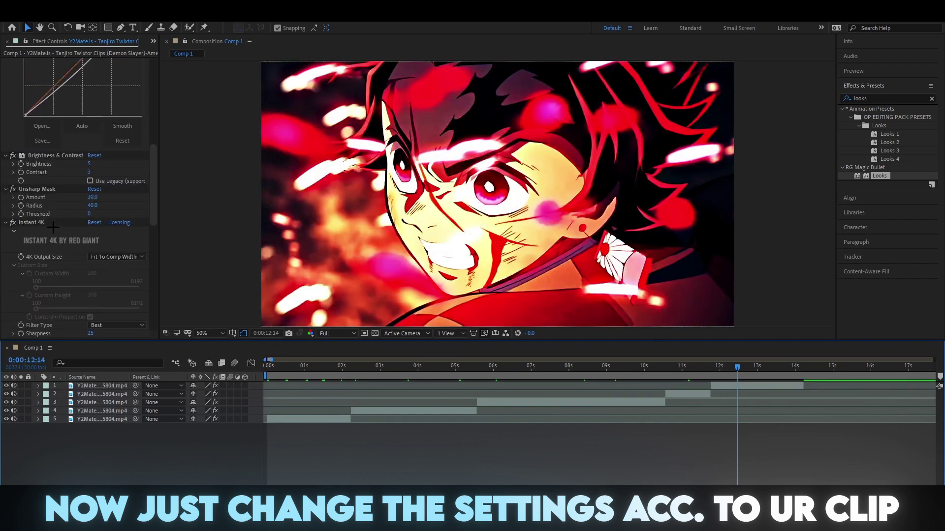
{"action": "scroll", "coordinate": [49, 230], "scroll_direction": "up", "scroll_amount": 5}
{"action": "scroll", "coordinate": [49, 229], "scroll_direction": "up", "scroll_amount": 3}
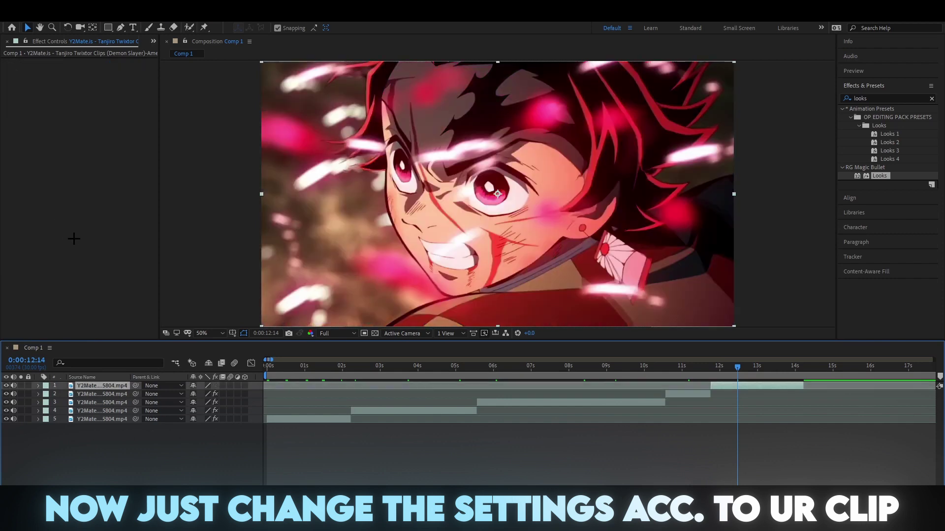
Reapply the pasted grading effects to layer 1 and open its Looks editor
{"action": "left_click", "coordinate": [16, 22]}
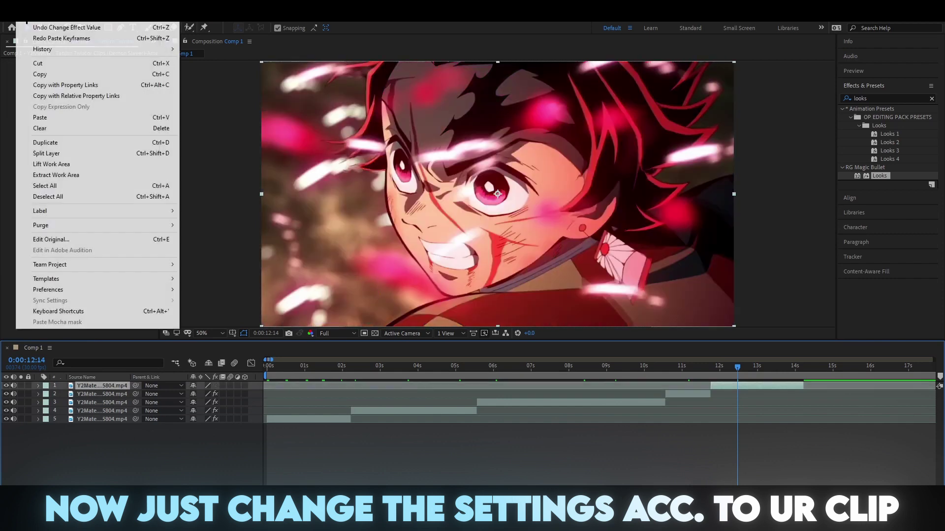
{"action": "left_click", "coordinate": [49, 36]}
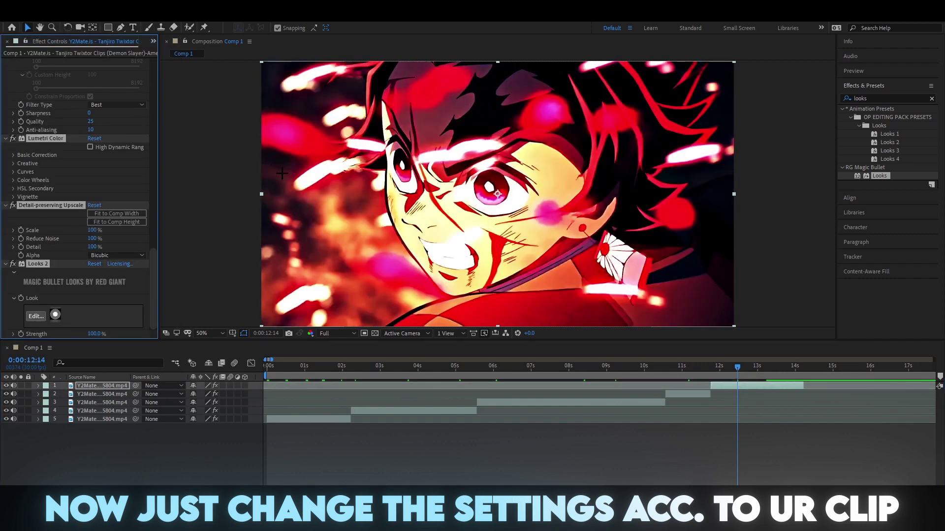
{"action": "key", "text": "ctrl+z"}
{"action": "left_click", "coordinate": [729, 387]}
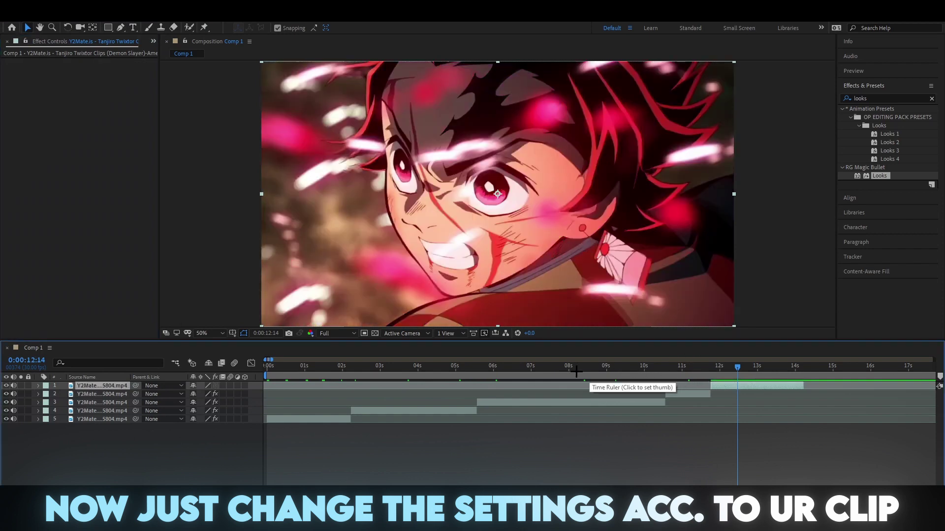
{"action": "key", "text": "ctrl+shift+z"}
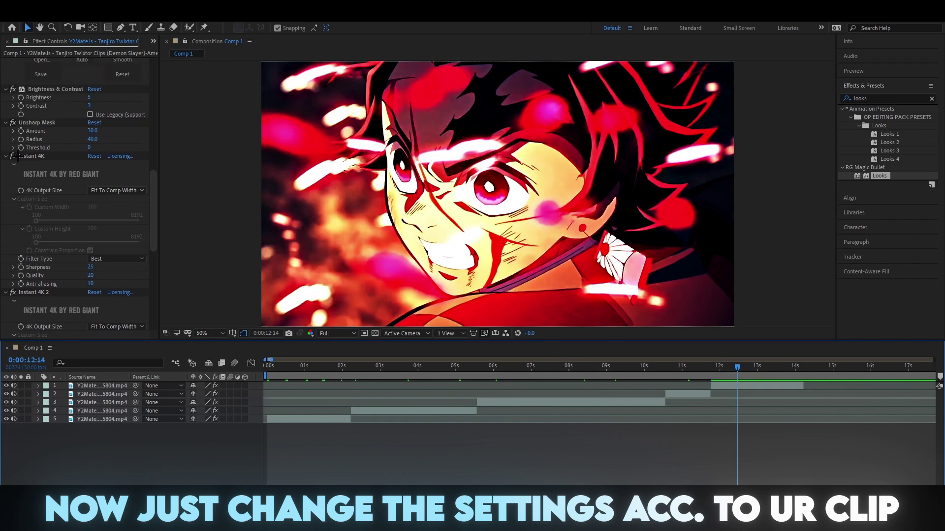
{"action": "scroll", "coordinate": [35, 181], "scroll_direction": "up", "scroll_amount": 5}
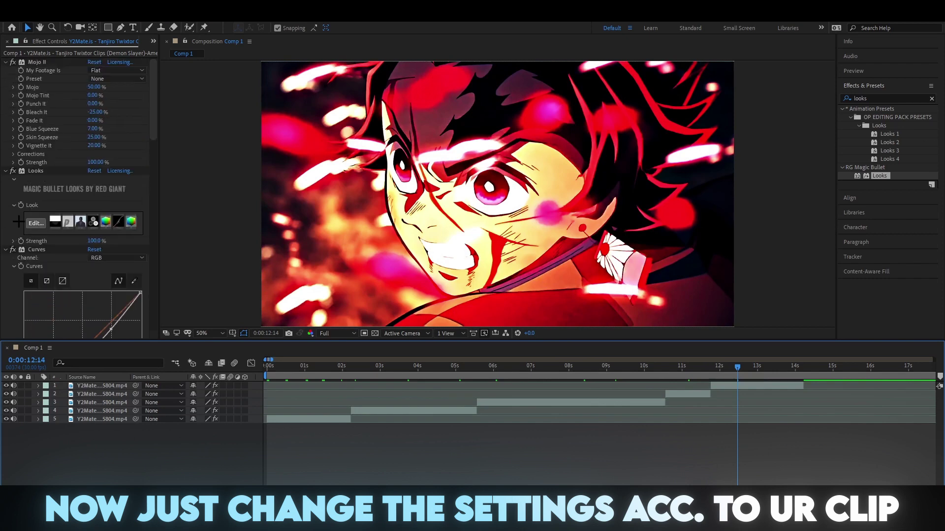
{"action": "left_click", "coordinate": [32, 222]}
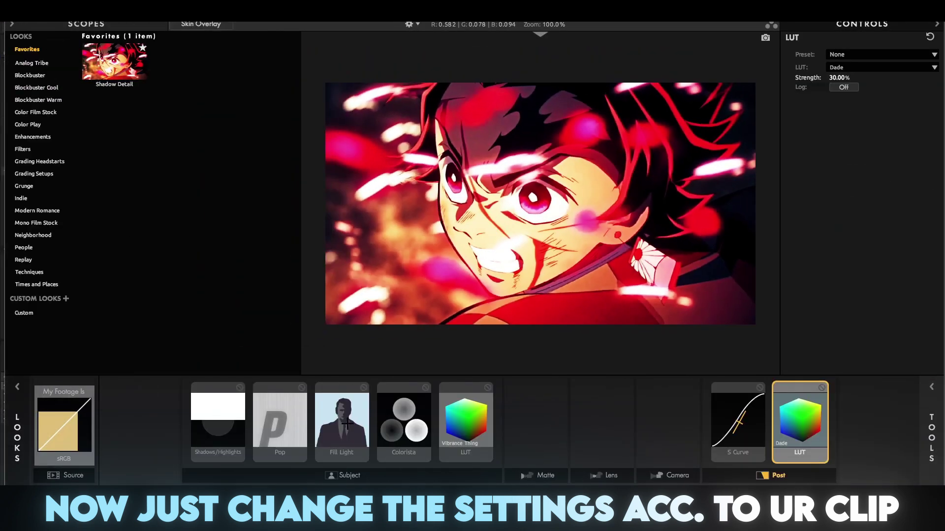
Pull the Fill Light colour from magenta almost to white
{"action": "left_click", "coordinate": [345, 423]}
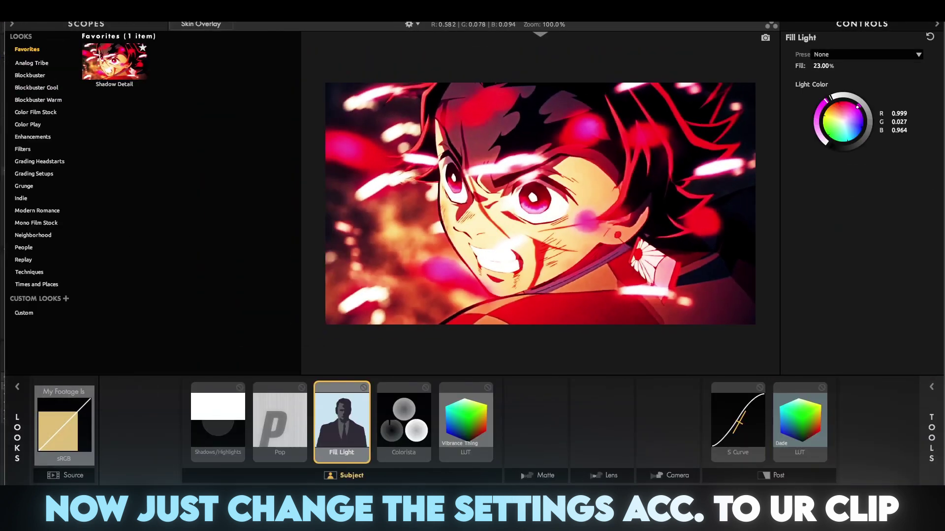
{"action": "left_click", "coordinate": [275, 430]}
{"action": "left_click", "coordinate": [342, 421]}
{"action": "left_click", "coordinate": [849, 109]}
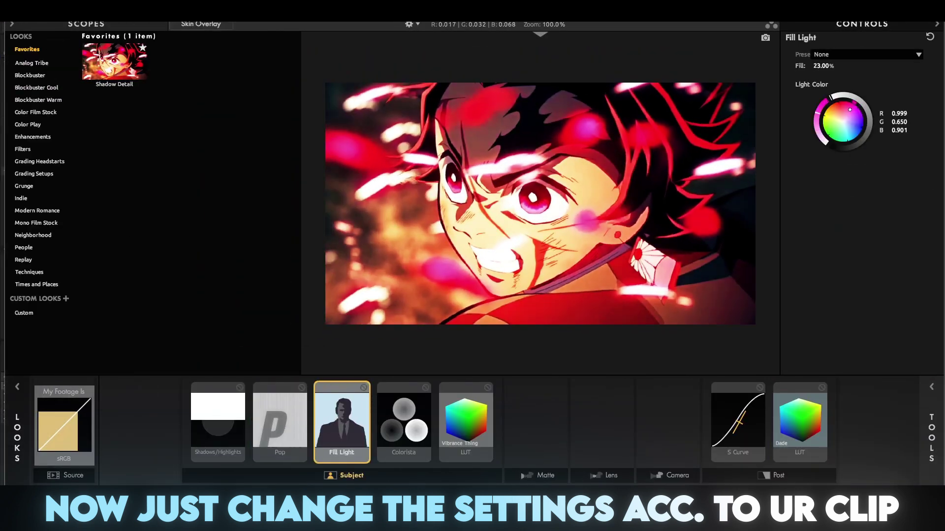
{"action": "left_click_drag", "start_coordinate": [850, 109], "coordinate": [848, 115]}
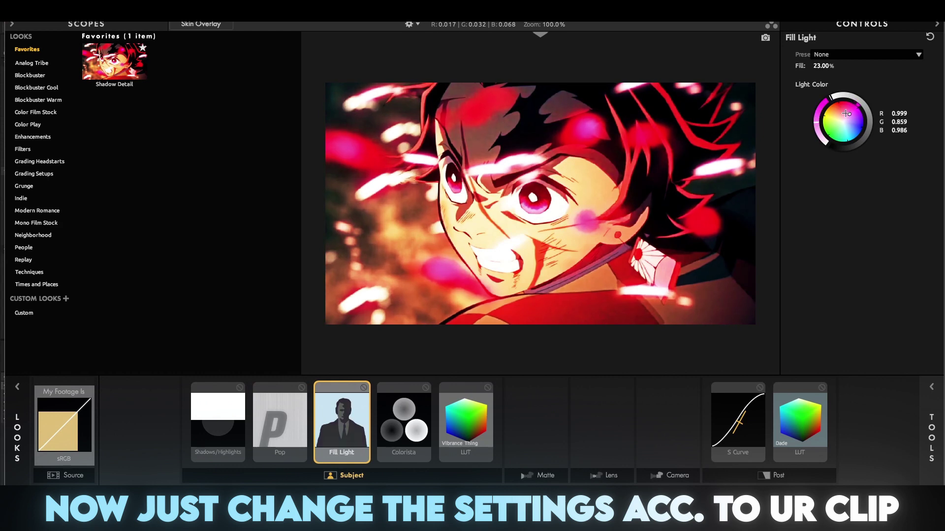
Set Colorista cyan and purple saturation to 0%, green to +14% and magenta to +9.2%
{"action": "left_click", "coordinate": [416, 438]}
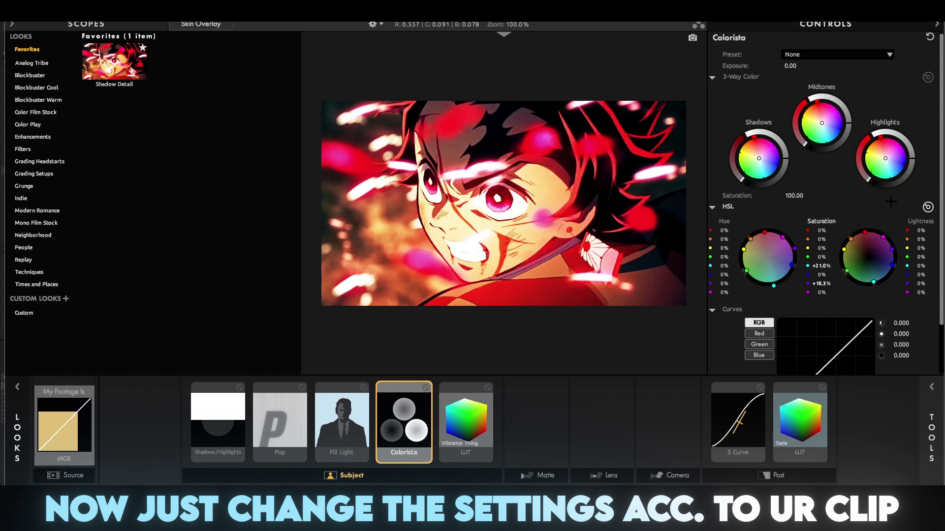
{"action": "left_click", "coordinate": [819, 265]}
{"action": "left_click", "coordinate": [820, 283]}
{"action": "left_click_drag", "start_coordinate": [823, 257], "coordinate": [837, 257]}
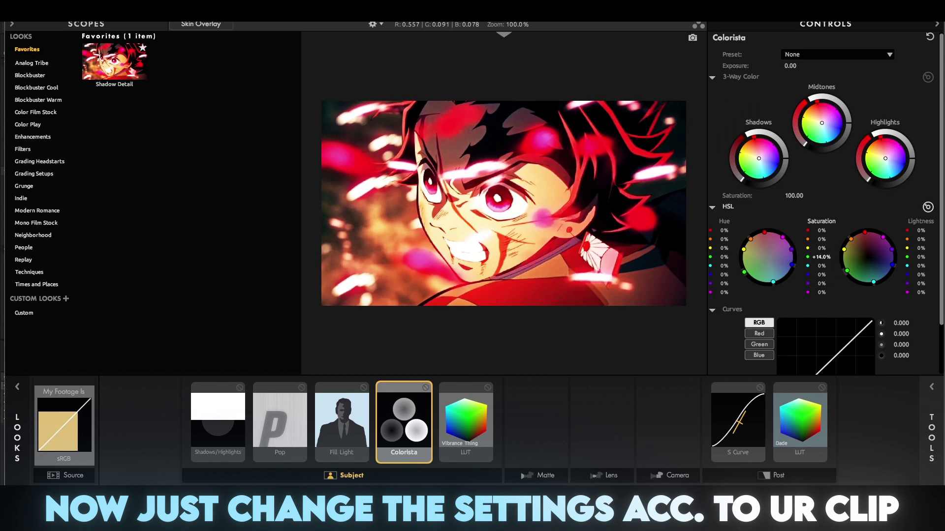
{"action": "left_click_drag", "start_coordinate": [820, 292], "coordinate": [824, 292]}
Try an S Curve midpoint of 0.830, undo it, and check the Dade LUT strength
{"action": "left_click", "coordinate": [737, 420]}
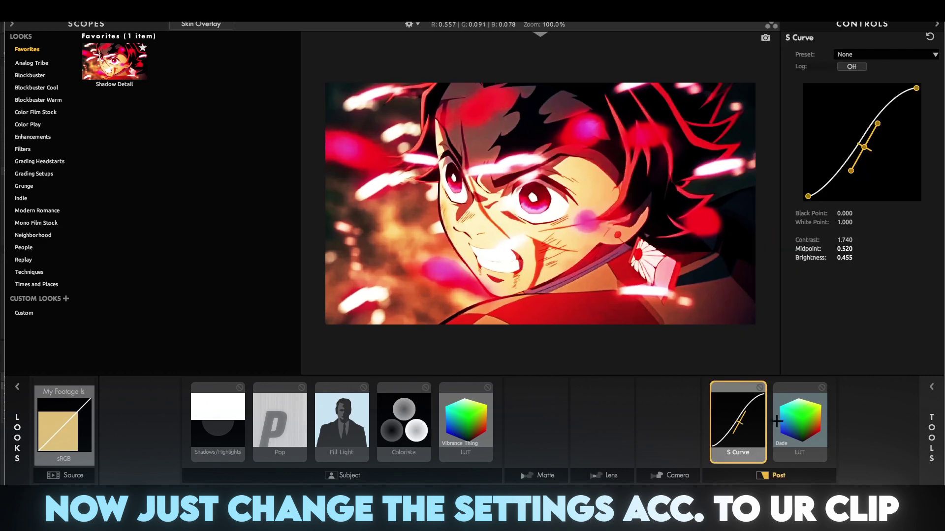
{"action": "left_click", "coordinate": [790, 421]}
{"action": "left_click", "coordinate": [737, 421]}
{"action": "left_click_drag", "start_coordinate": [864, 147], "coordinate": [897, 147]}
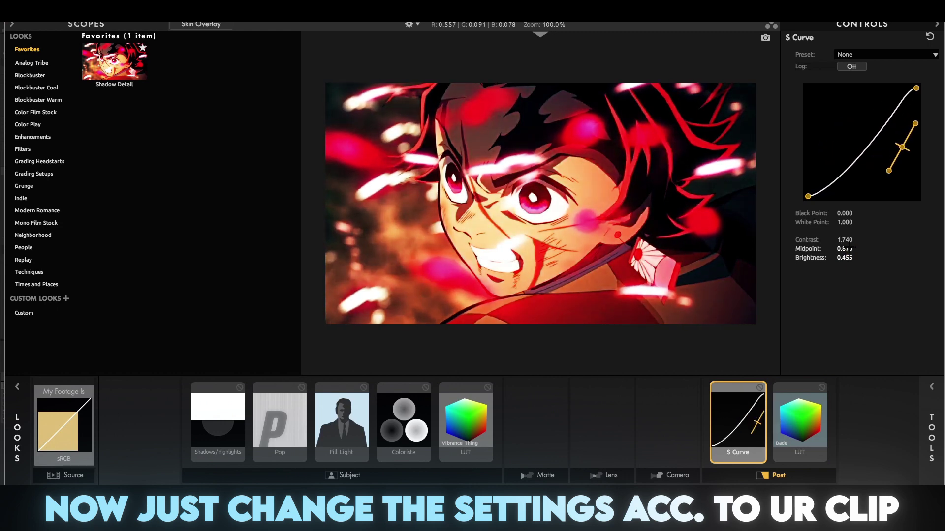
{"action": "key", "text": "ctrl+z"}
{"action": "left_click", "coordinate": [813, 430]}
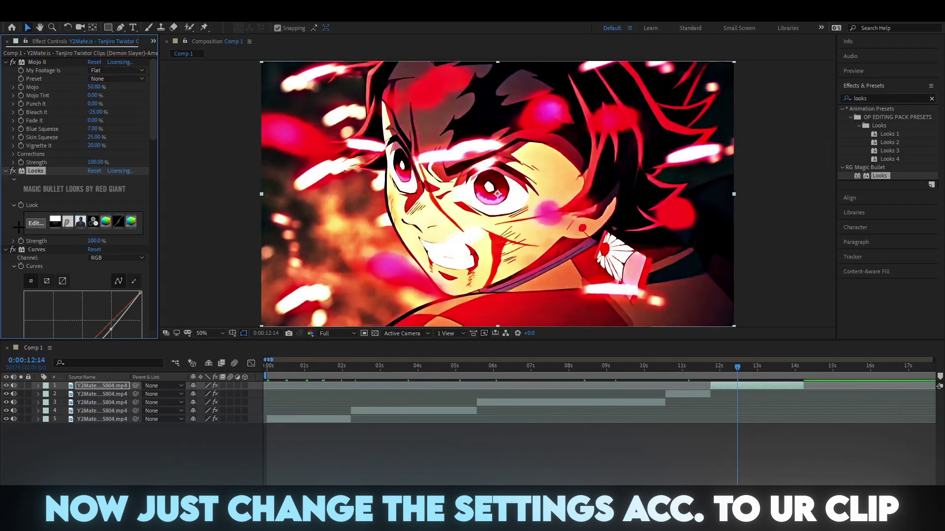
Try several Curves point positions on layer 1, undoing to compare with the original
{"action": "scroll", "coordinate": [74, 227], "scroll_direction": "down", "scroll_amount": 3}
{"action": "scroll", "coordinate": [114, 213], "scroll_direction": "down", "scroll_amount": 3}
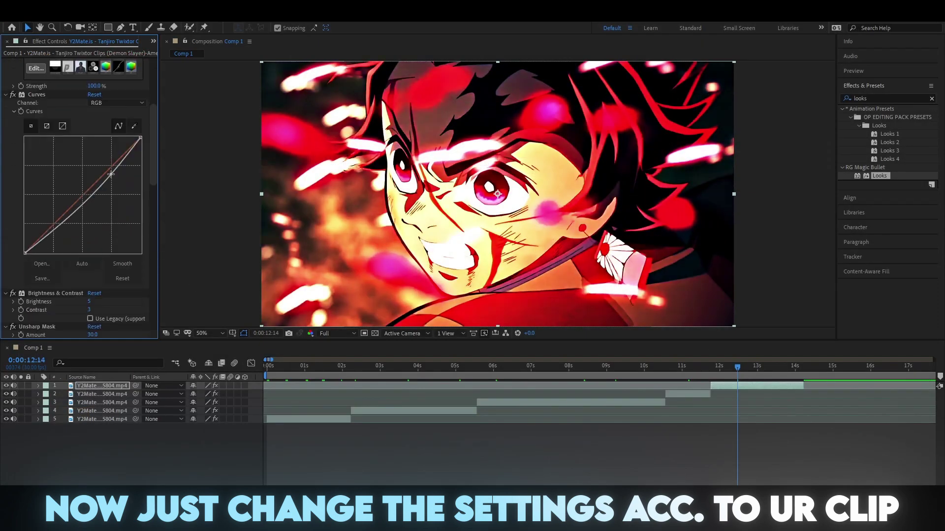
{"action": "left_click_drag", "start_coordinate": [111, 173], "coordinate": [103, 169]}
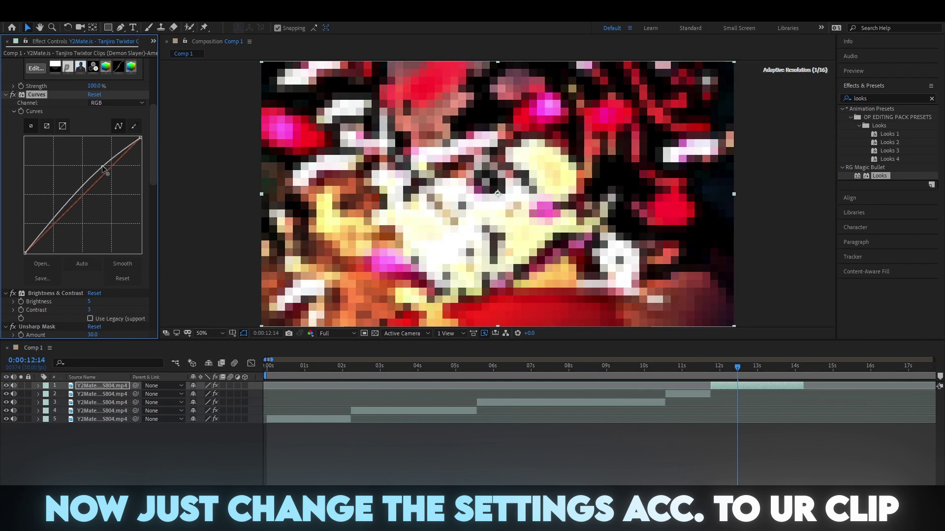
{"action": "key", "text": "ctrl+z"}
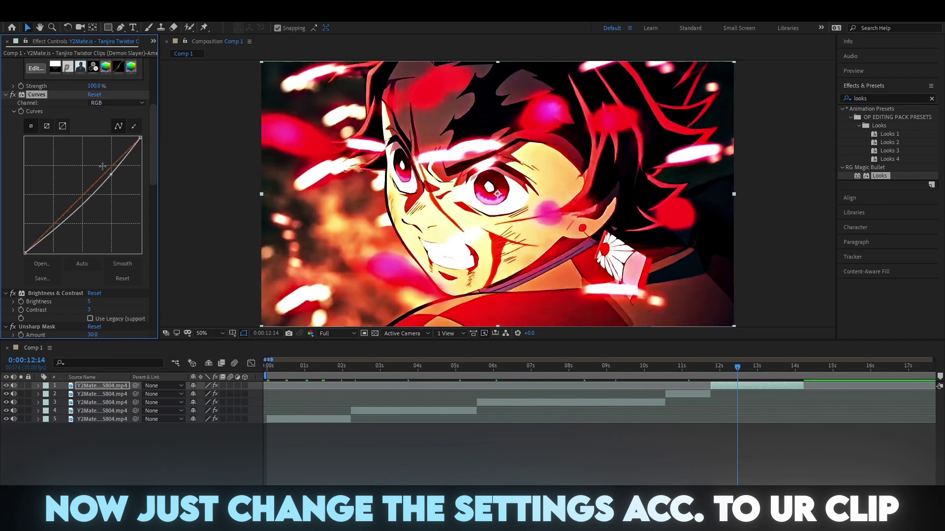
{"action": "left_click_drag", "start_coordinate": [111, 175], "coordinate": [112, 171]}
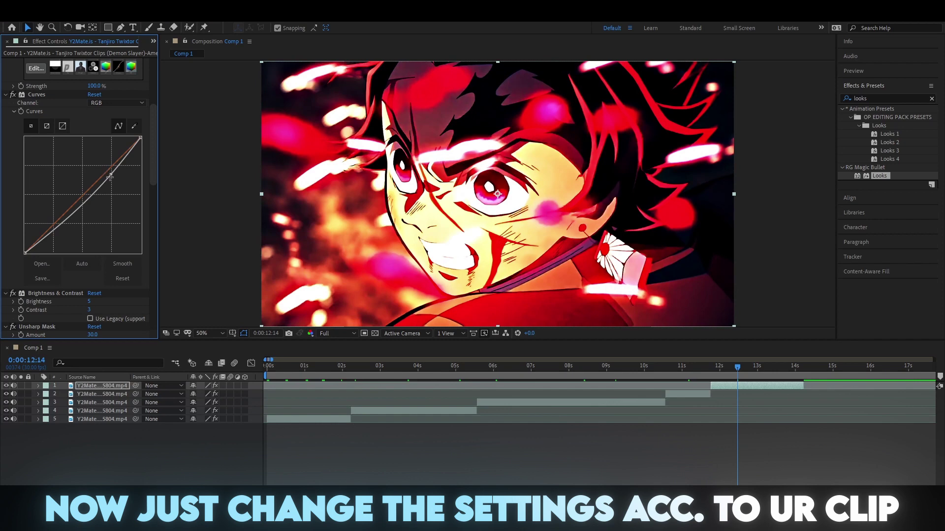
{"action": "left_click_drag", "start_coordinate": [110, 178], "coordinate": [116, 173]}
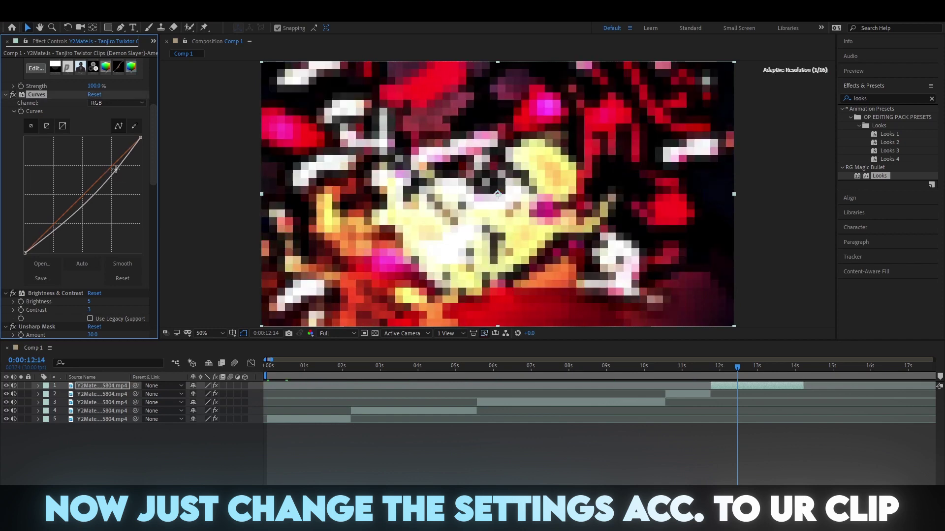
{"action": "left_click_drag", "start_coordinate": [115, 172], "coordinate": [104, 166]}
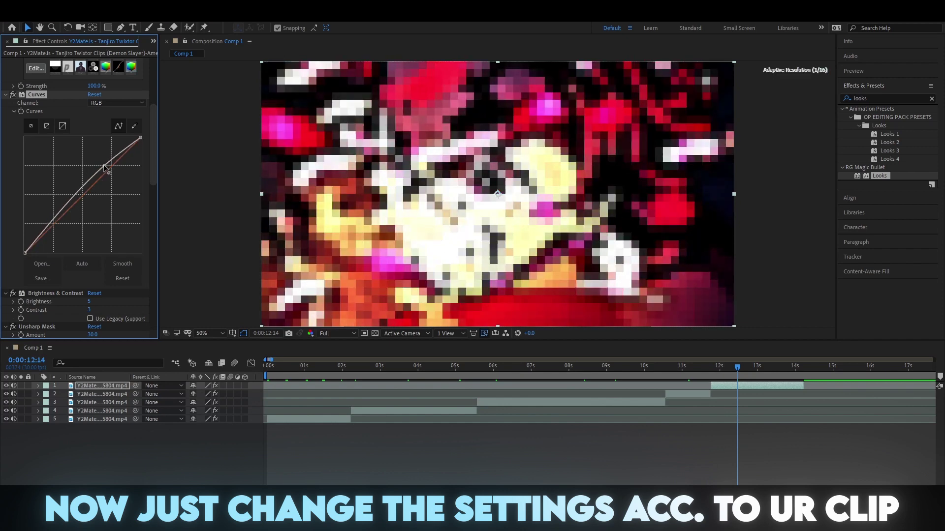
{"action": "key", "text": "ctrl+z"}
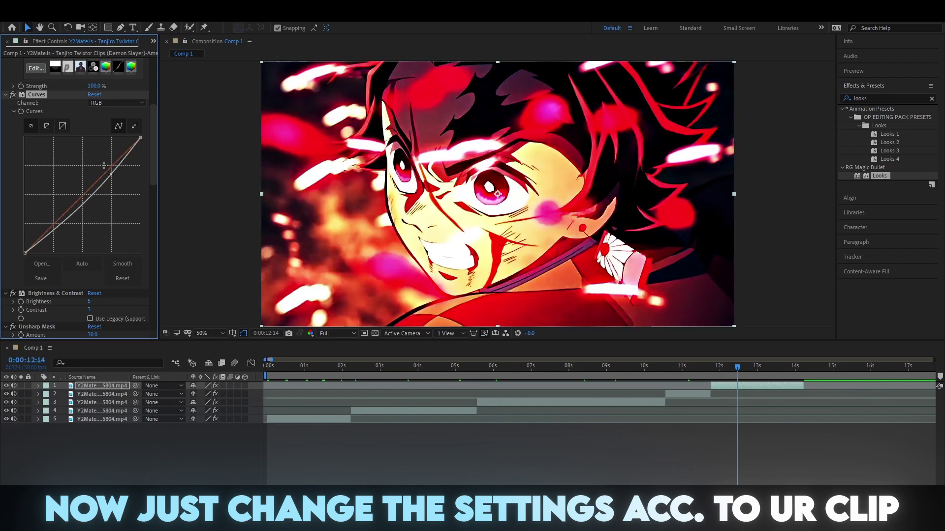
{"action": "left_click_drag", "start_coordinate": [110, 174], "coordinate": [107, 166]}
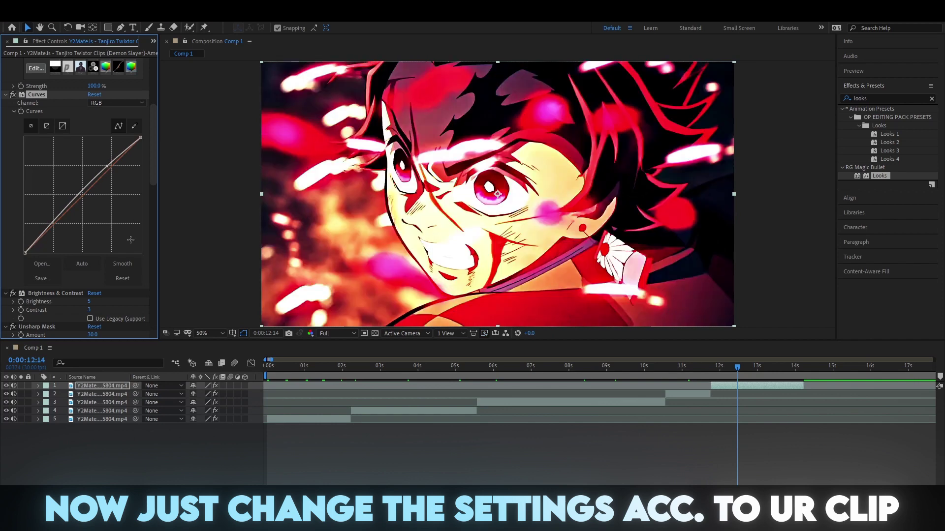
{"action": "key", "text": "ctrl+z"}
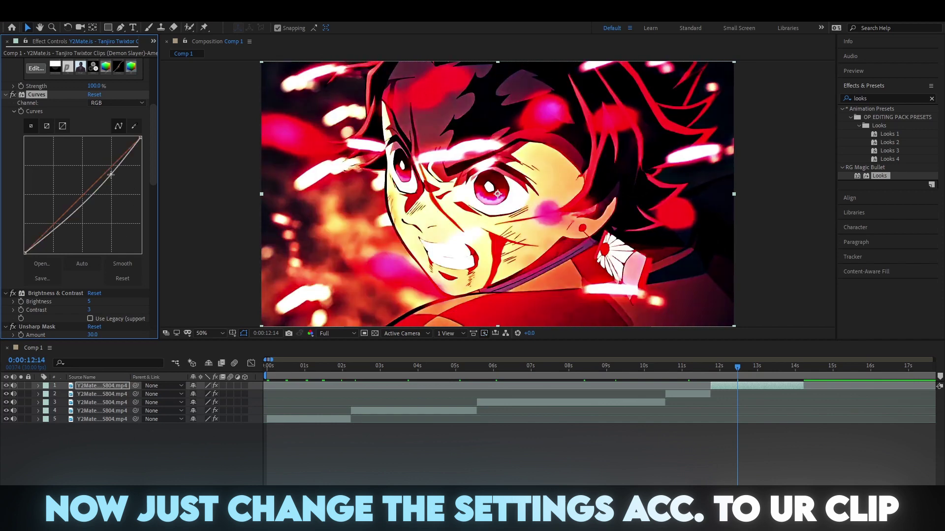
Lift the Curves point slightly above the diagonal and preview a few frames later
{"action": "scroll", "coordinate": [50, 231], "scroll_direction": "down", "scroll_amount": 3}
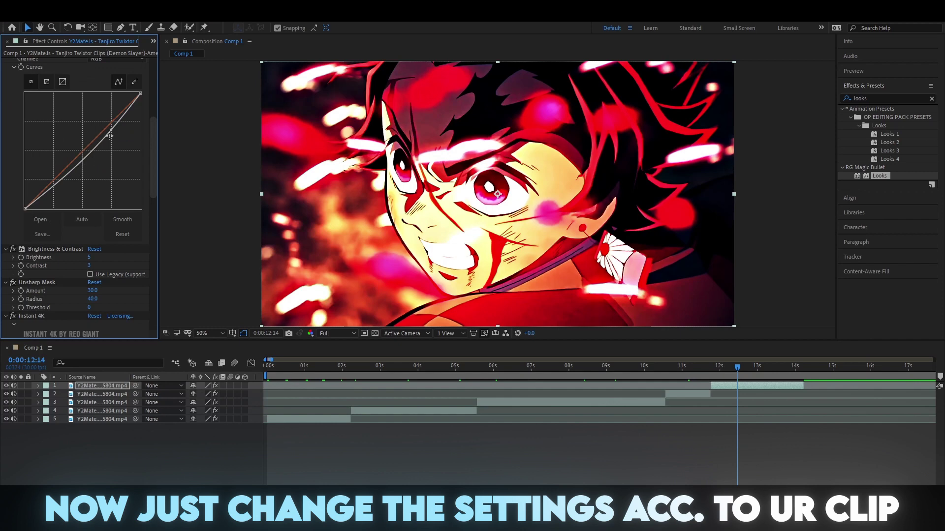
{"action": "left_click_drag", "start_coordinate": [110, 133], "coordinate": [104, 122]}
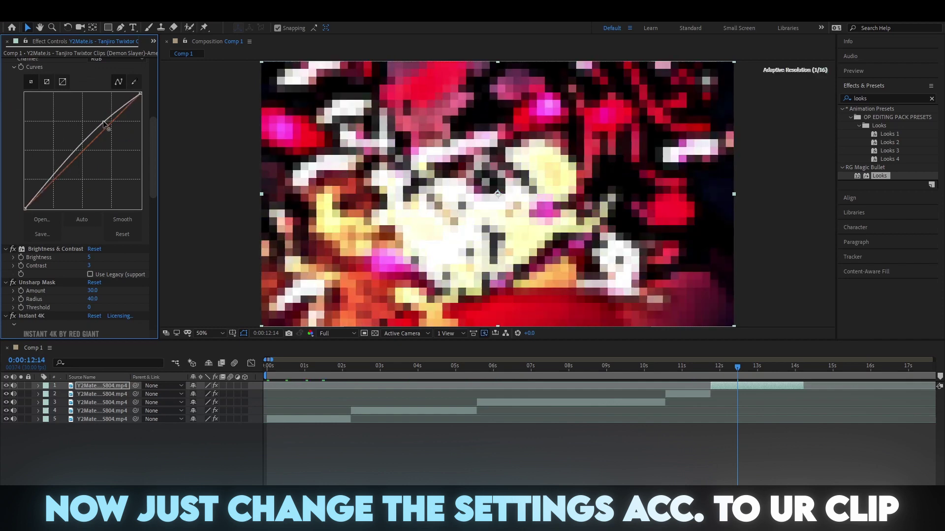
{"action": "scroll", "coordinate": [89, 162], "scroll_direction": "down", "scroll_amount": 8}
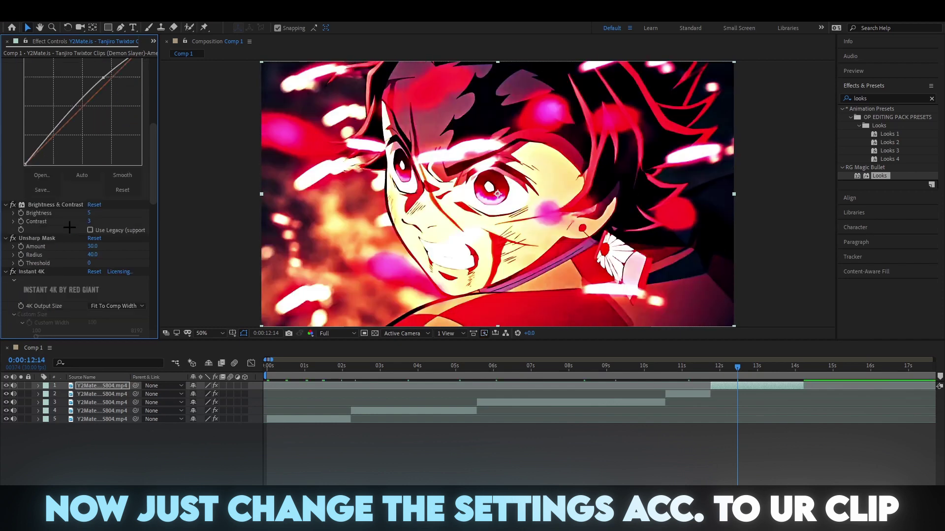
{"action": "scroll", "coordinate": [74, 207], "scroll_direction": "down", "scroll_amount": 8}
{"action": "scroll", "coordinate": [62, 241], "scroll_direction": "down", "scroll_amount": 8}
{"action": "scroll", "coordinate": [57, 249], "scroll_direction": "down", "scroll_amount": 8}
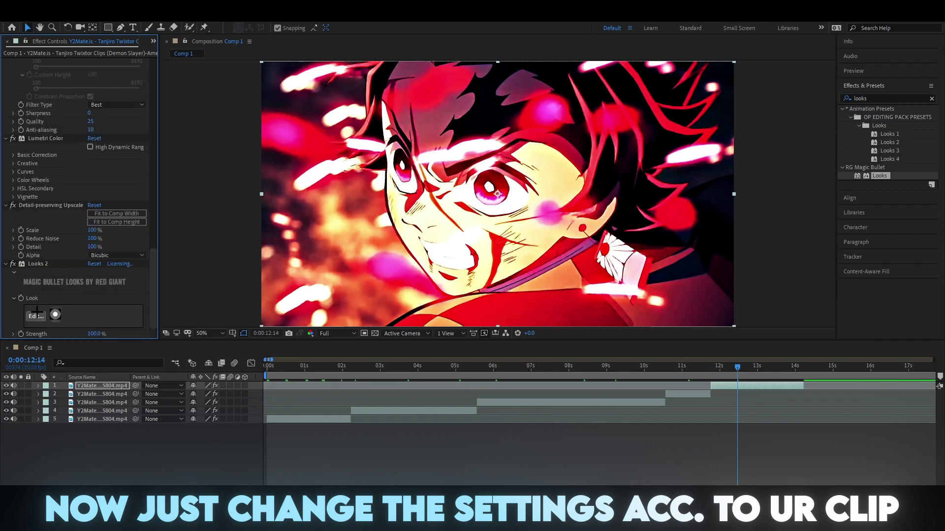
{"action": "left_click", "coordinate": [571, 443]}
{"action": "left_click_drag", "start_coordinate": [737, 374], "coordinate": [750, 380]}
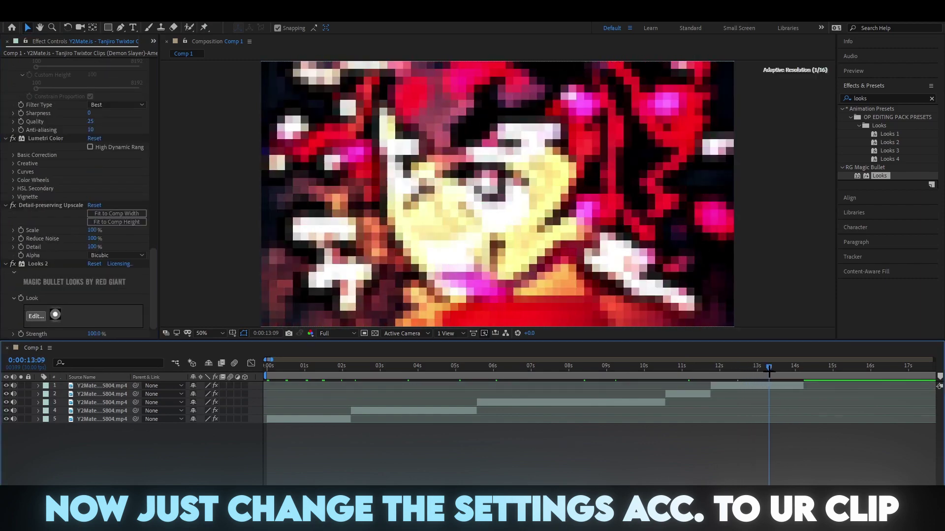